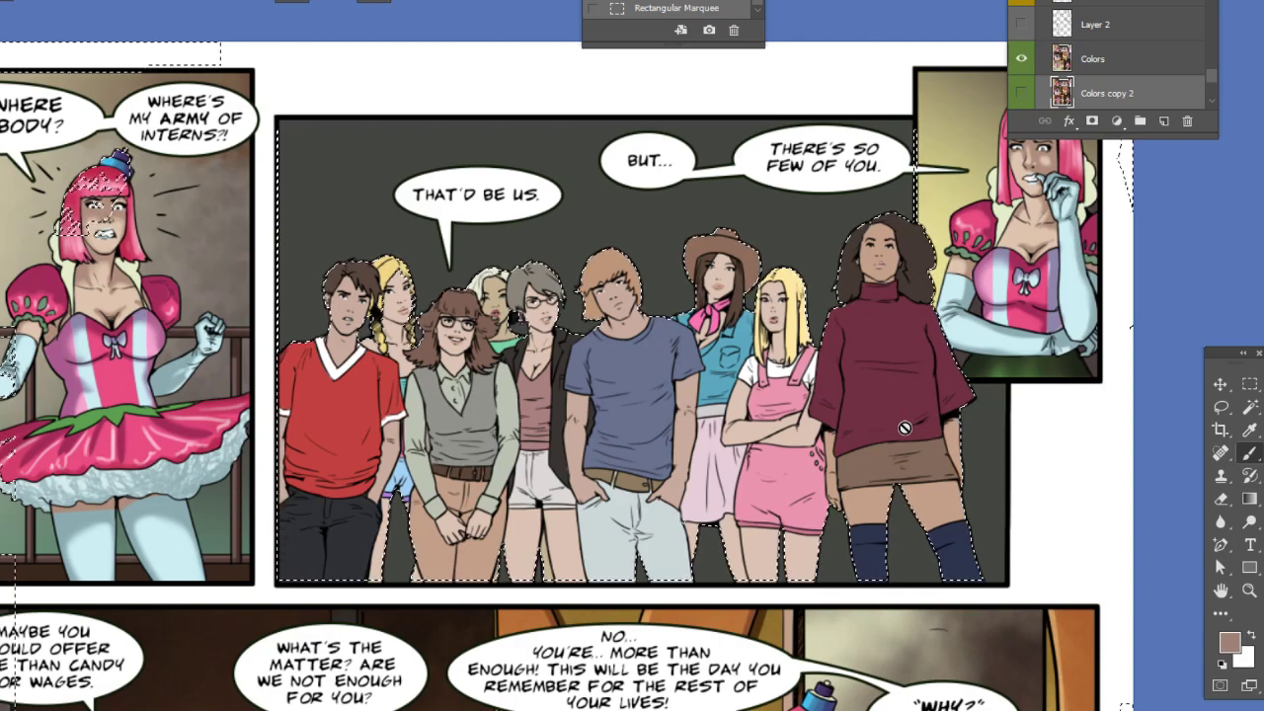
- Select the multiply layer and check its blend mode
click(1123, 4)
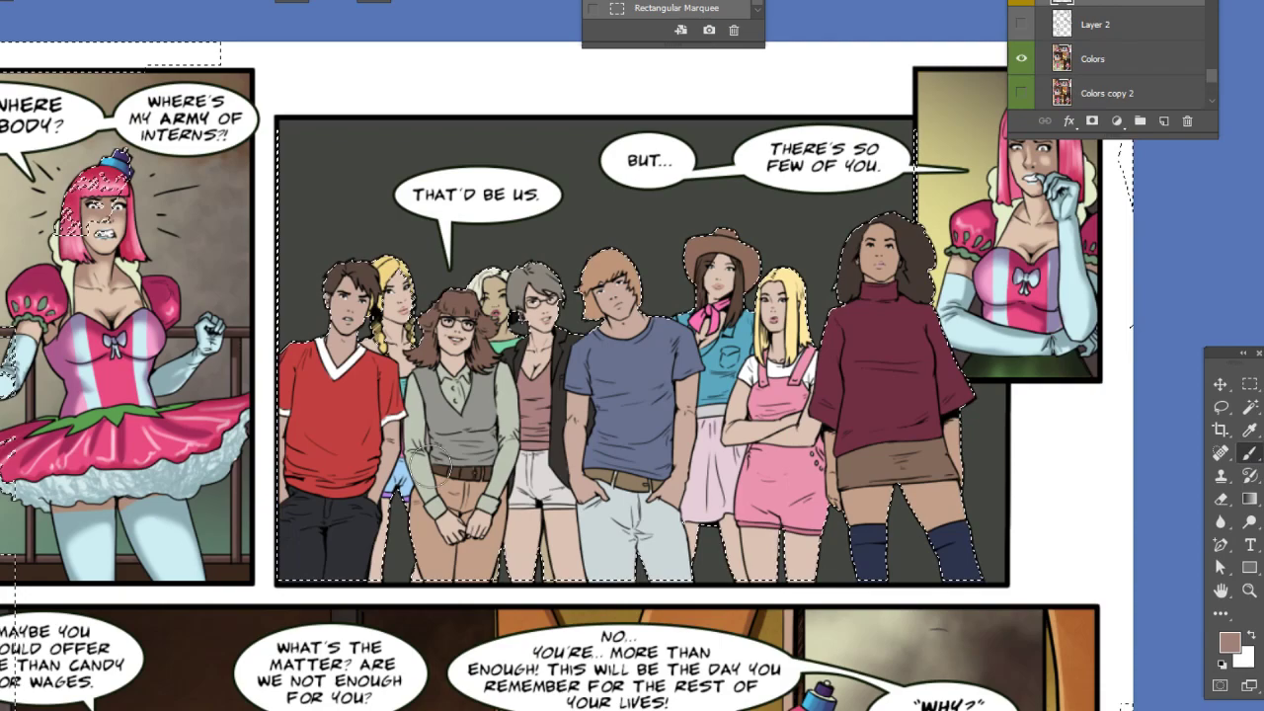
right_click(559, 286)
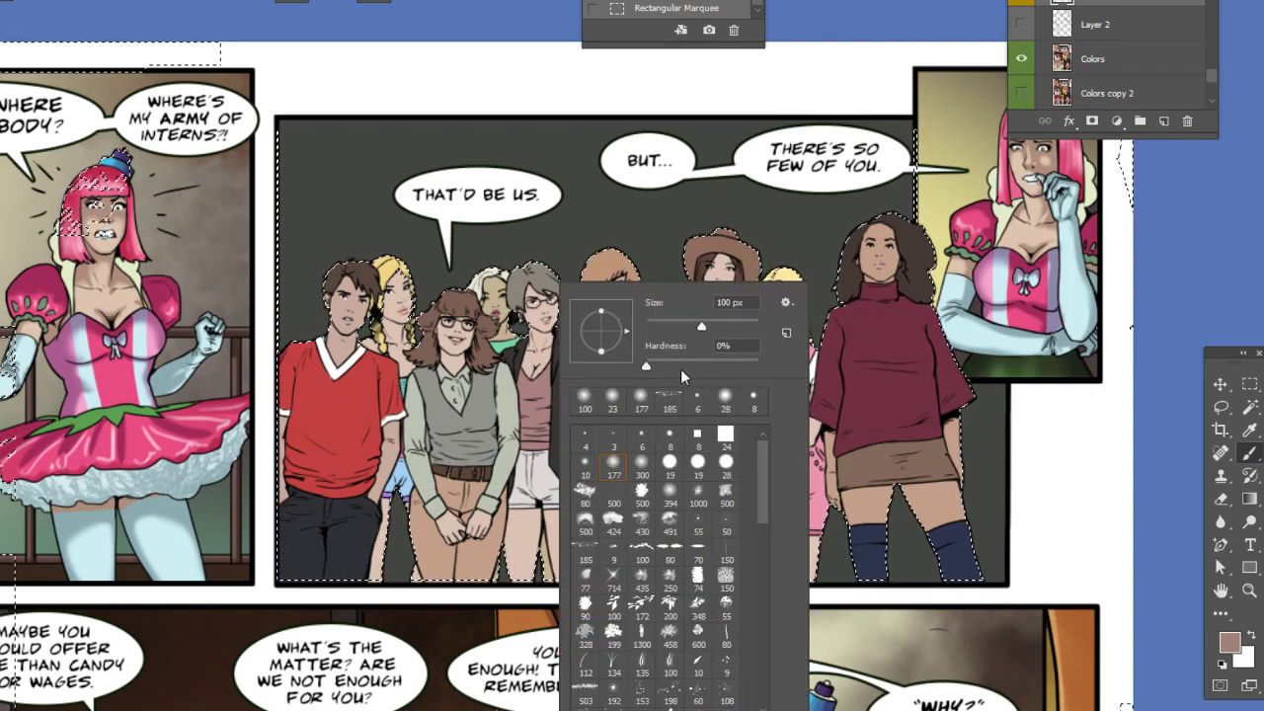
mouse_move(1135, 0)
mouse_down()
mouse_move(1069, 61)
mouse_move(1054, 195)
mouse_up()
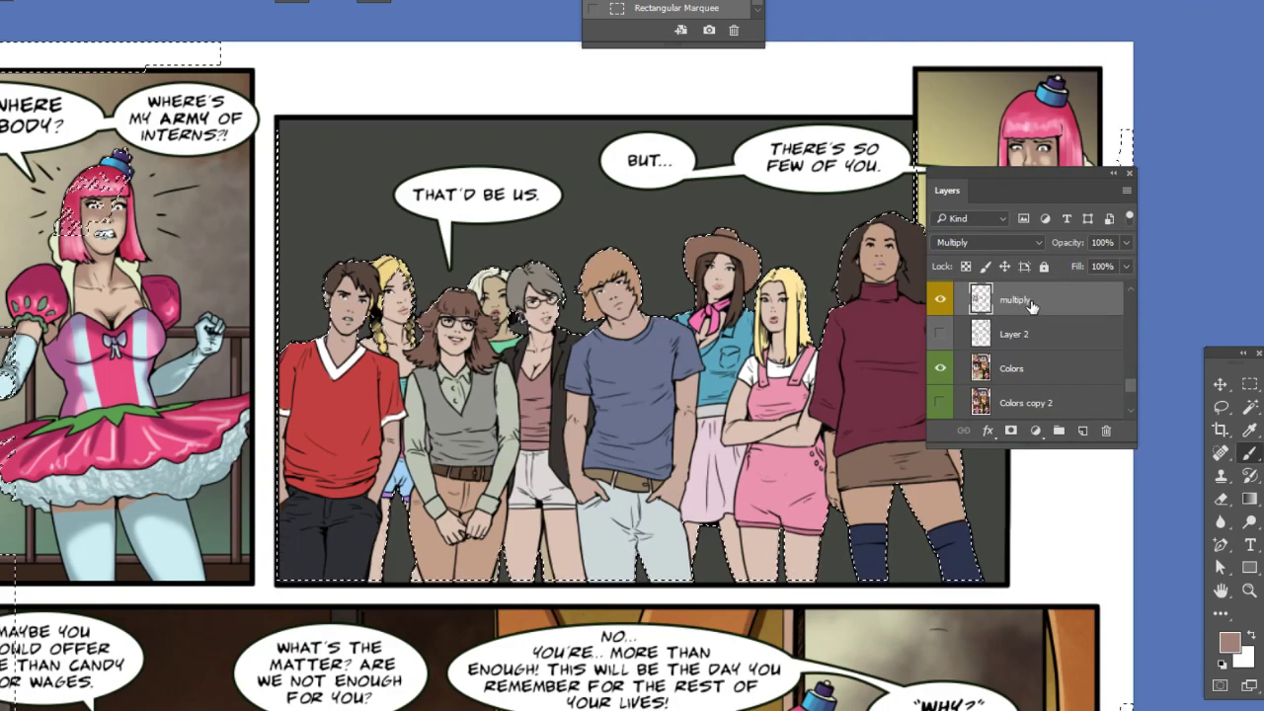
click(1010, 245)
click(1026, 242)
drag(1050, 186, 1128, 9)
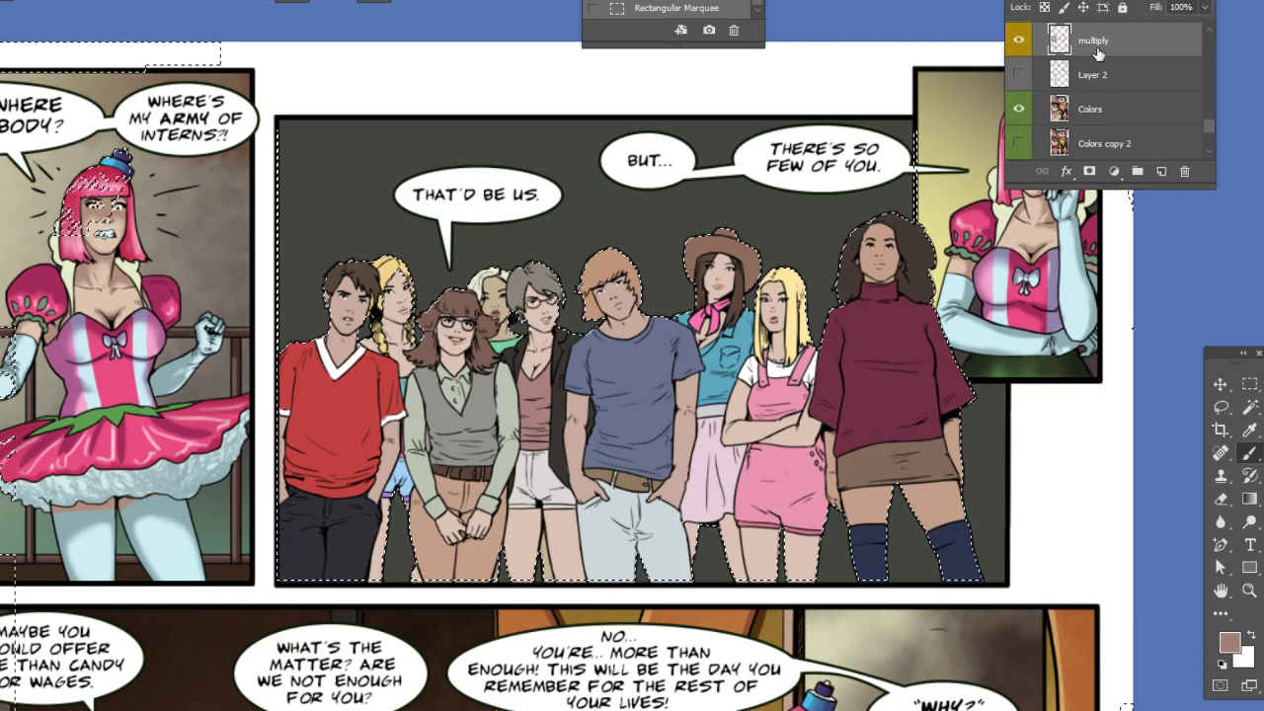
- Toggle the Colors and multiply layers off and on to compare the flat colours with the shading
click(1092, 114)
click(1019, 111)
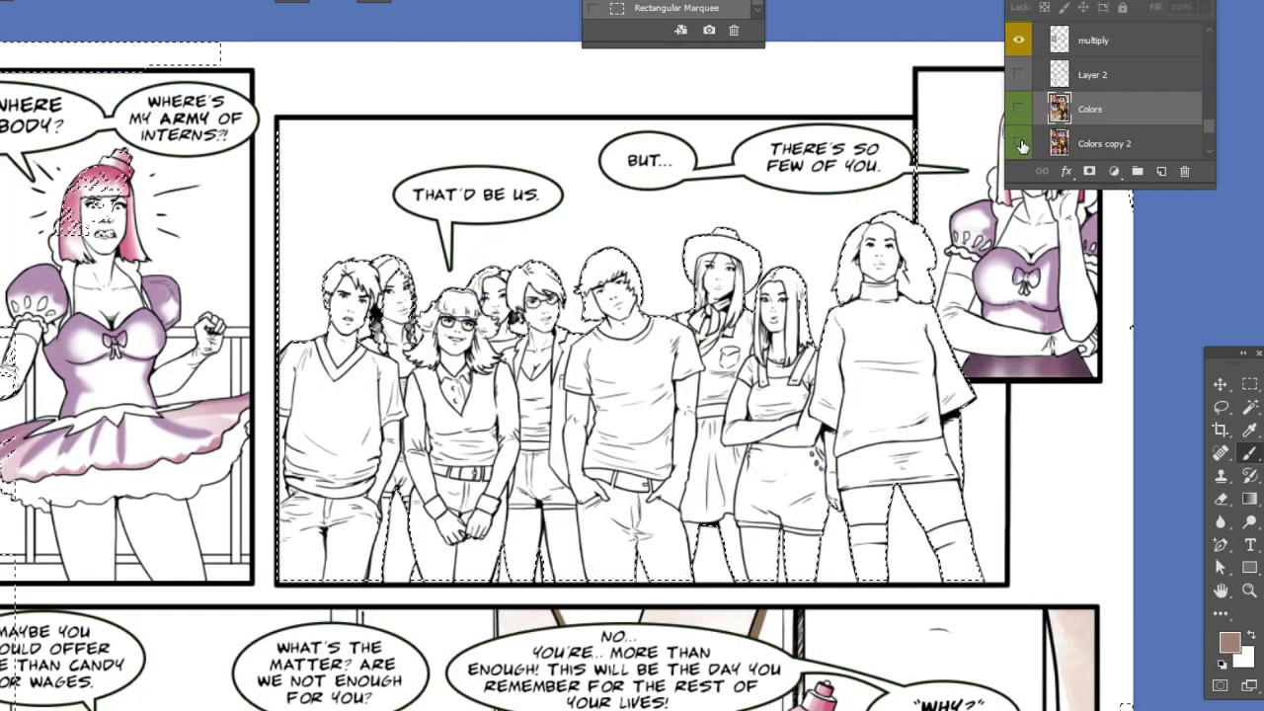
click(1019, 110)
click(1020, 43)
click(1020, 42)
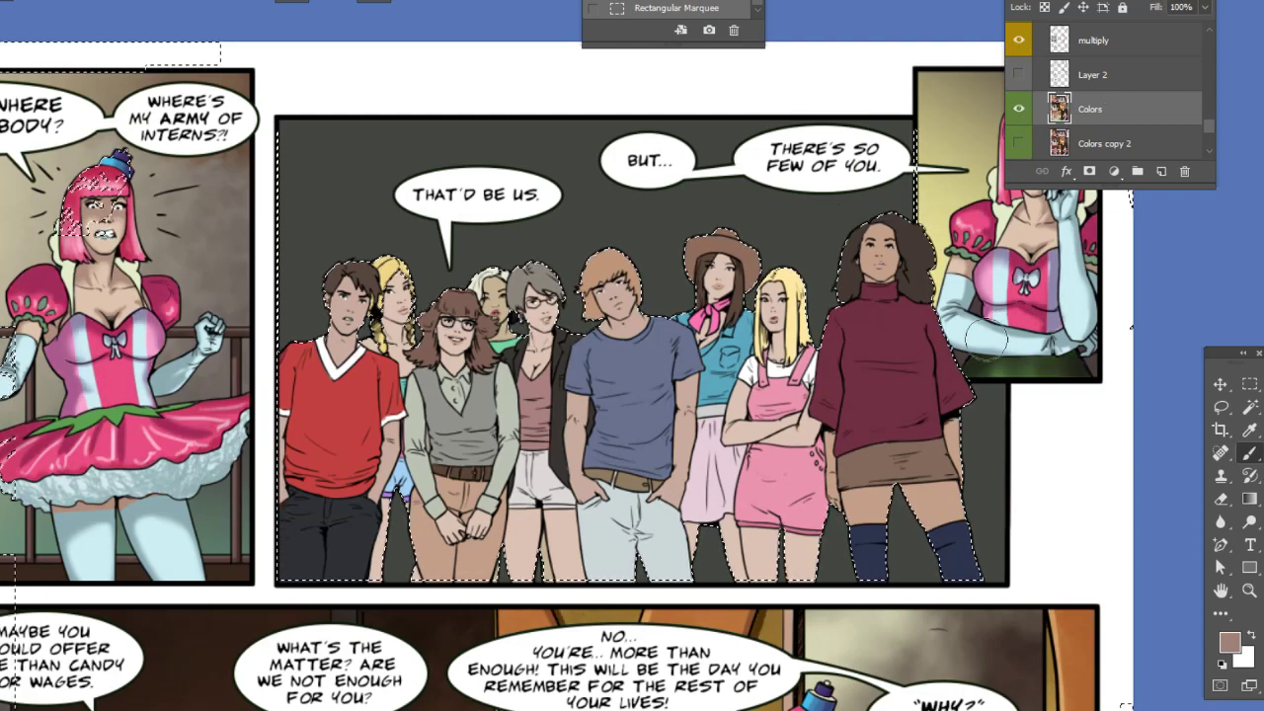
- Make the multiply layer active and set the brush to 32 px with 27% hardness
click(1121, 40)
right_click(637, 334)
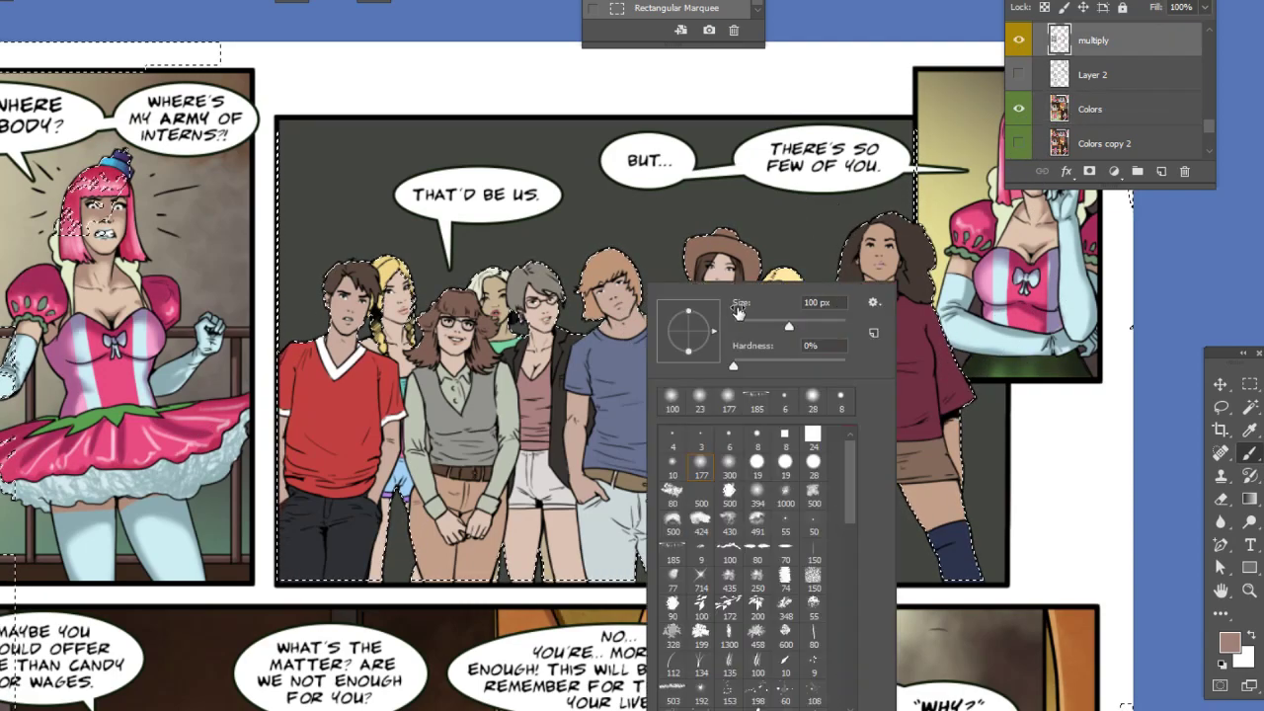
click(755, 325)
click(764, 362)
click(771, 203)
drag(336, 345, 412, 369)
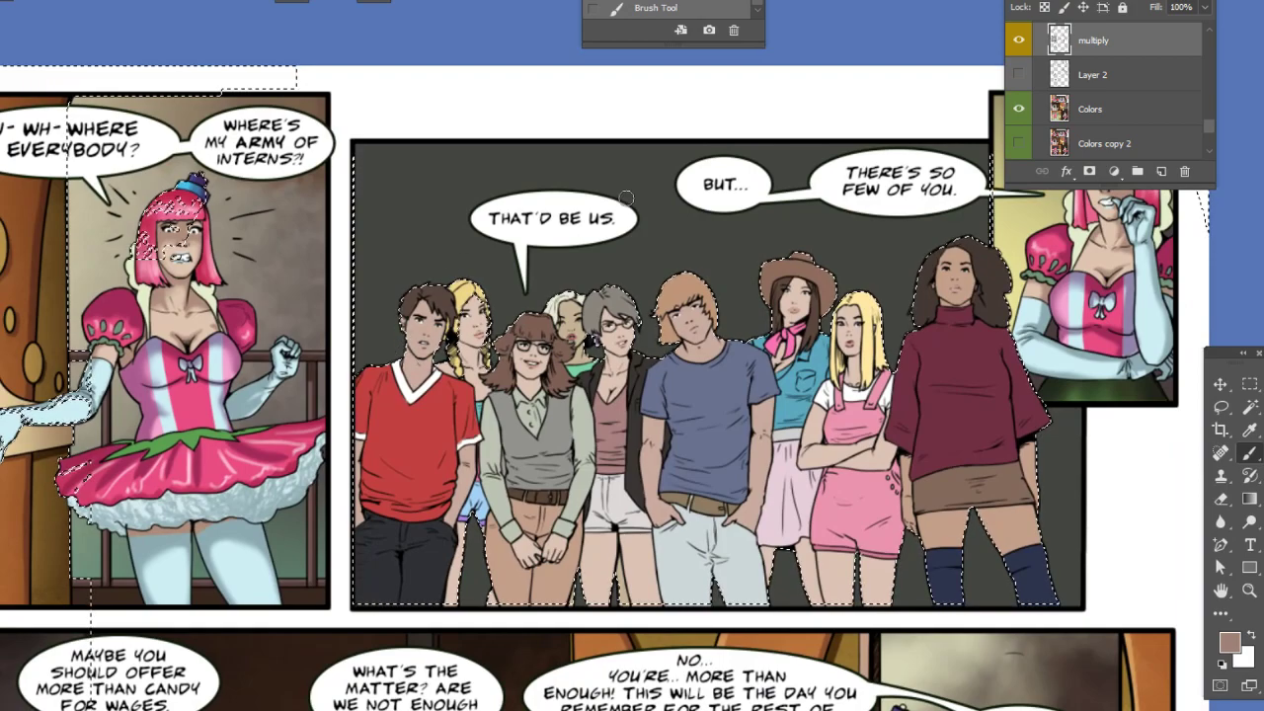
- Review the foreground shadow colour a08278 in the Color Picker and keep it
click(1231, 645)
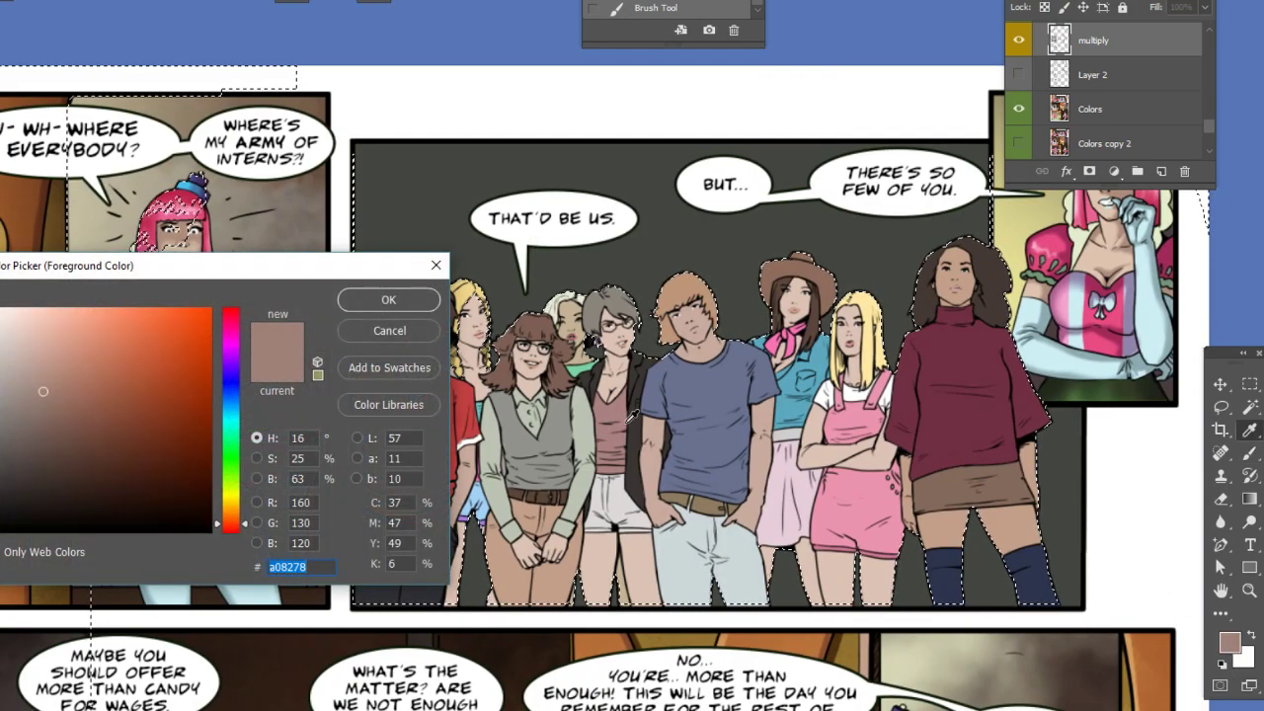
drag(335, 274, 972, 310)
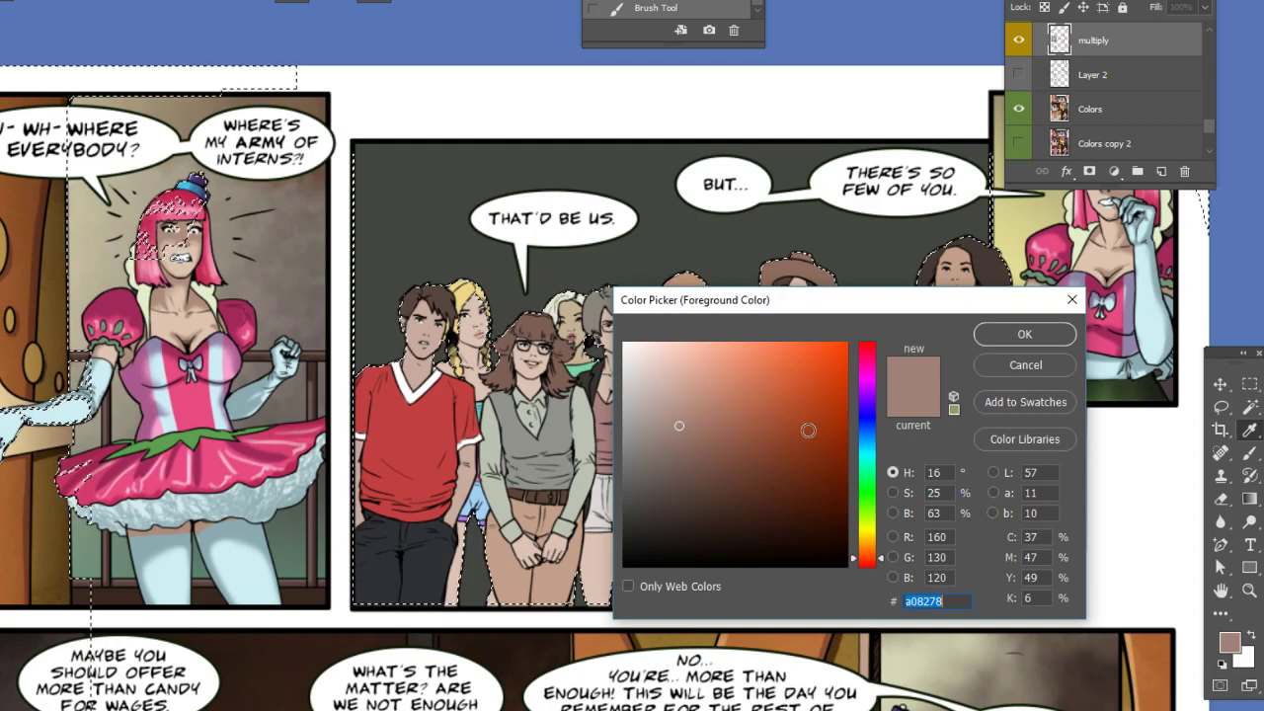
click(1005, 336)
- Paint shadows over the hair, faces and clothes of the red-shirted man, the woman in the vest and the blondes behind them
drag(480, 358, 524, 399)
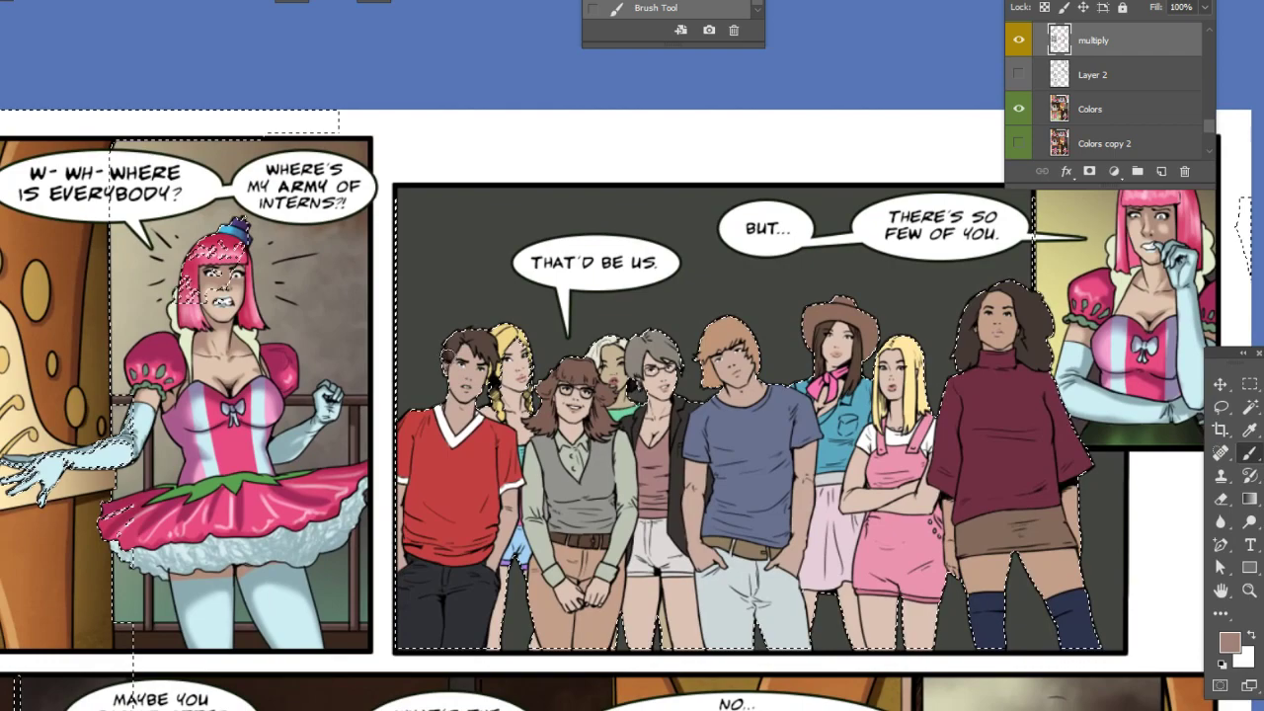
right_click(696, 286)
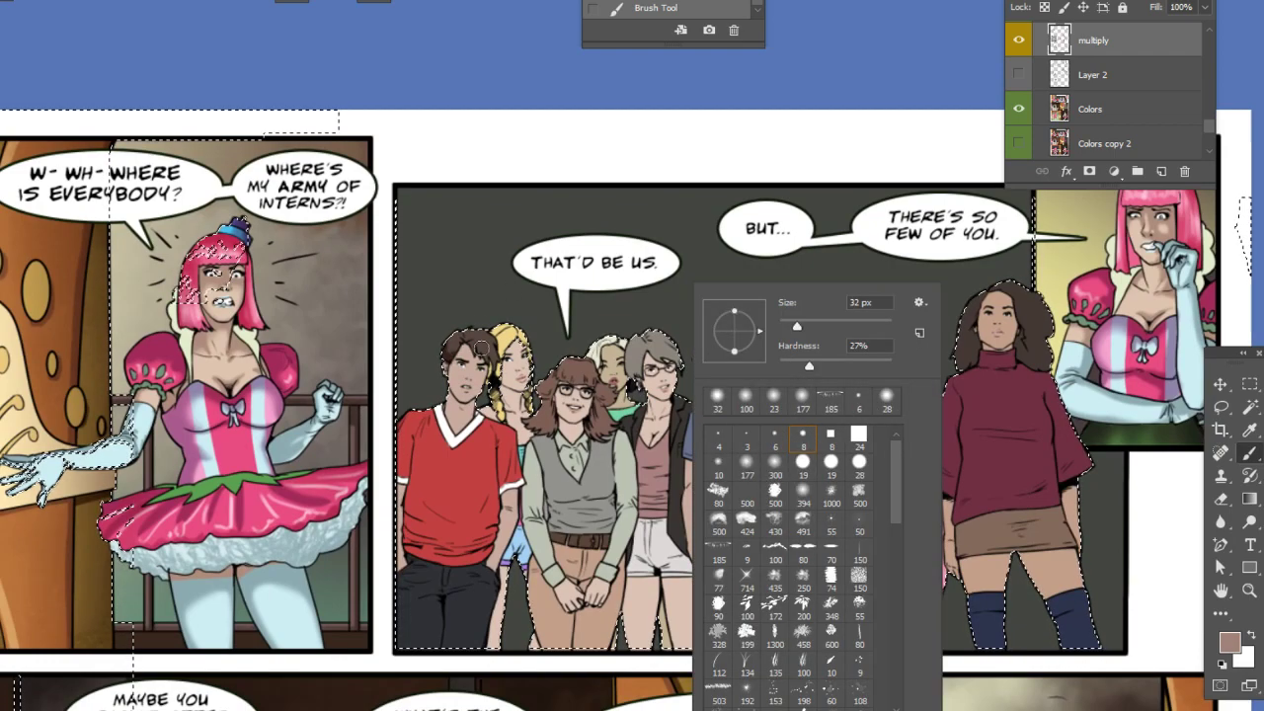
double_click(861, 410)
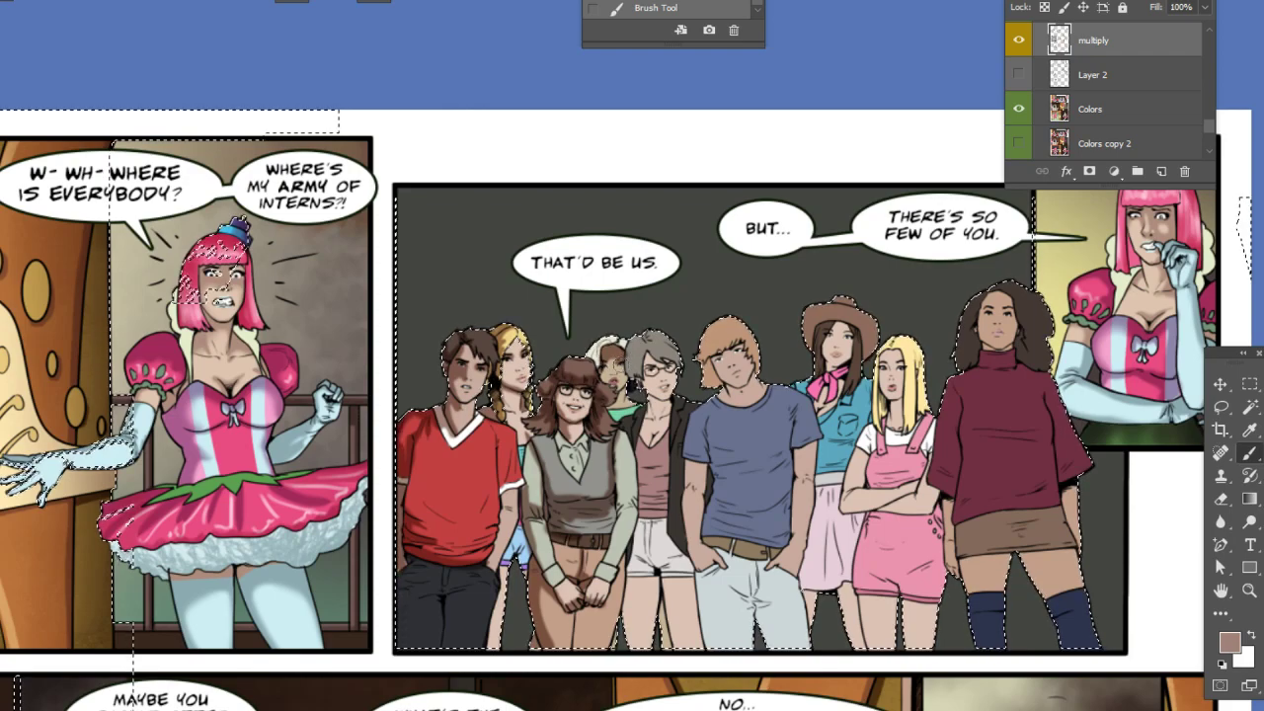
- Erase the stray shading beside the vest woman's hair with the Eraser
click(1223, 501)
right_click(654, 286)
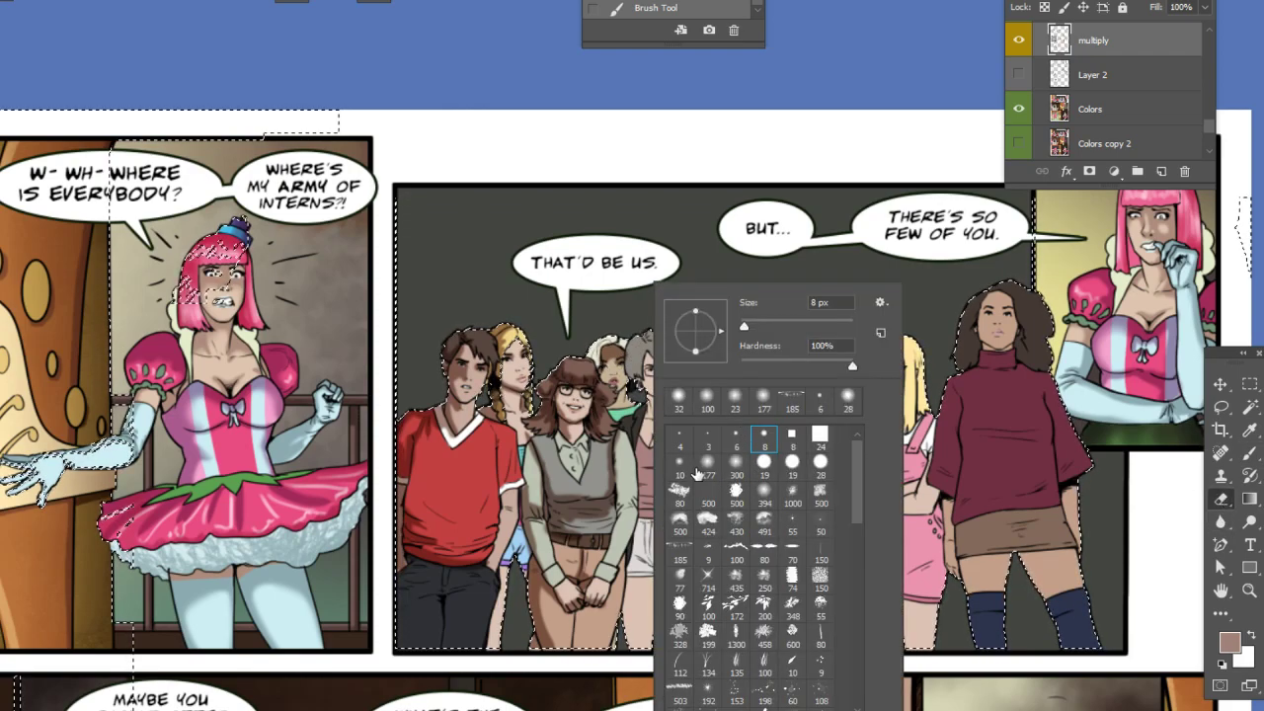
click(602, 394)
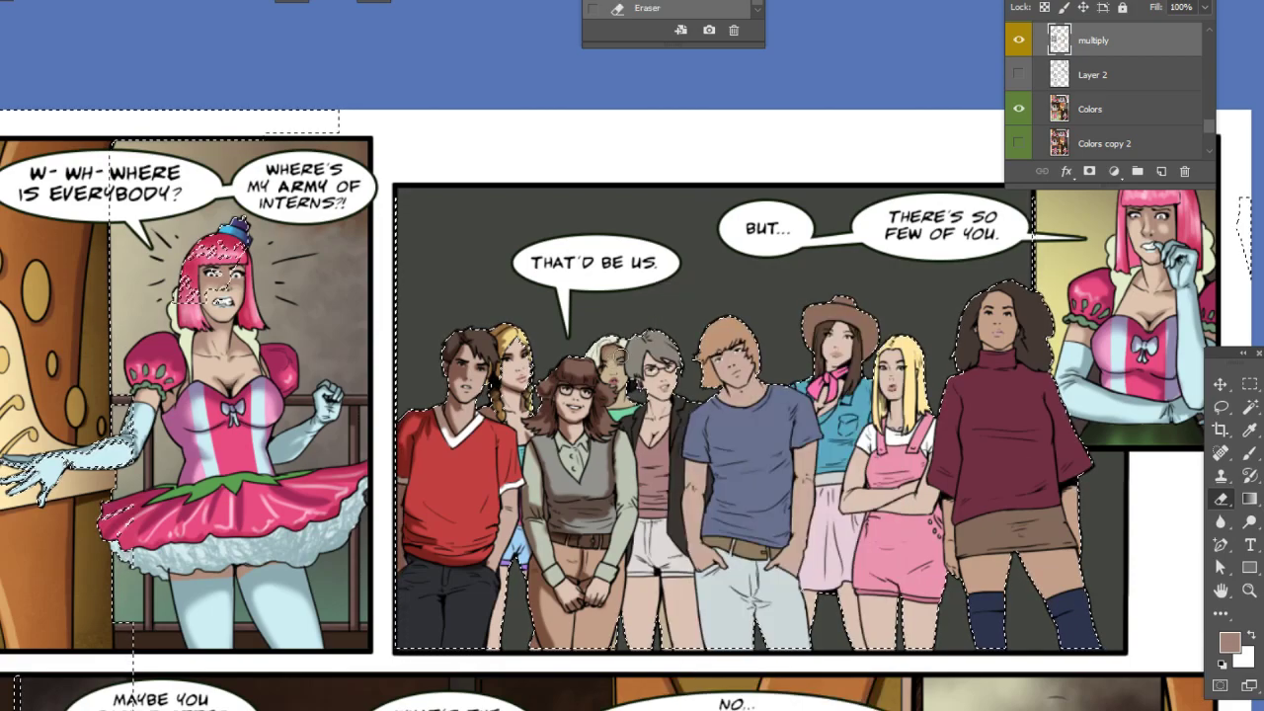
- Brush shadows onto the grey-haired woman's hair and face, and clean up the excess with the Eraser
click(1249, 453)
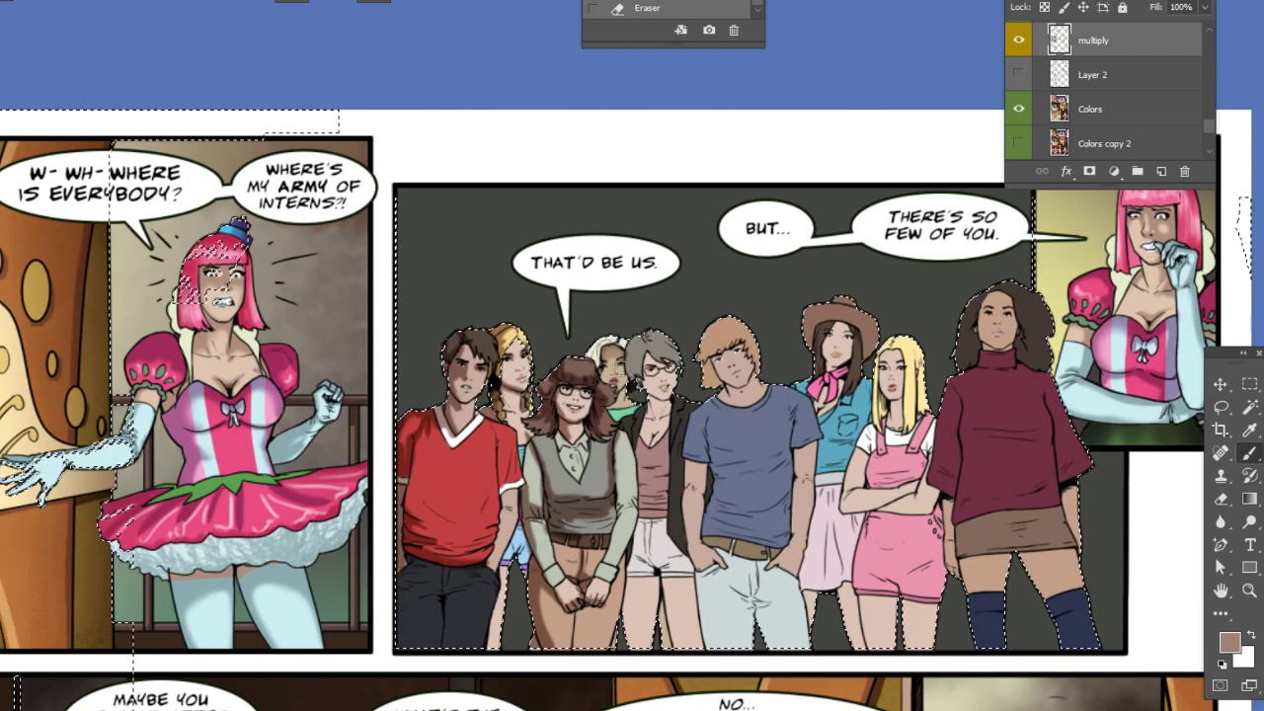
drag(549, 449, 545, 509)
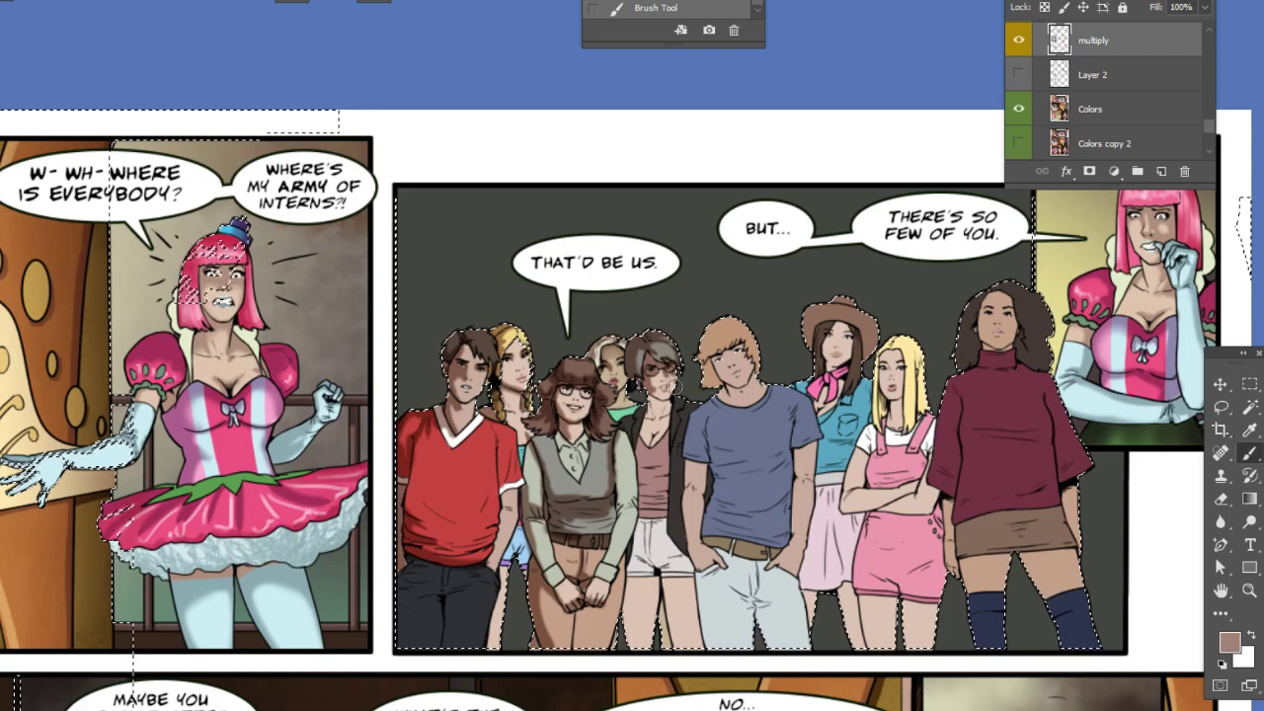
click(1221, 499)
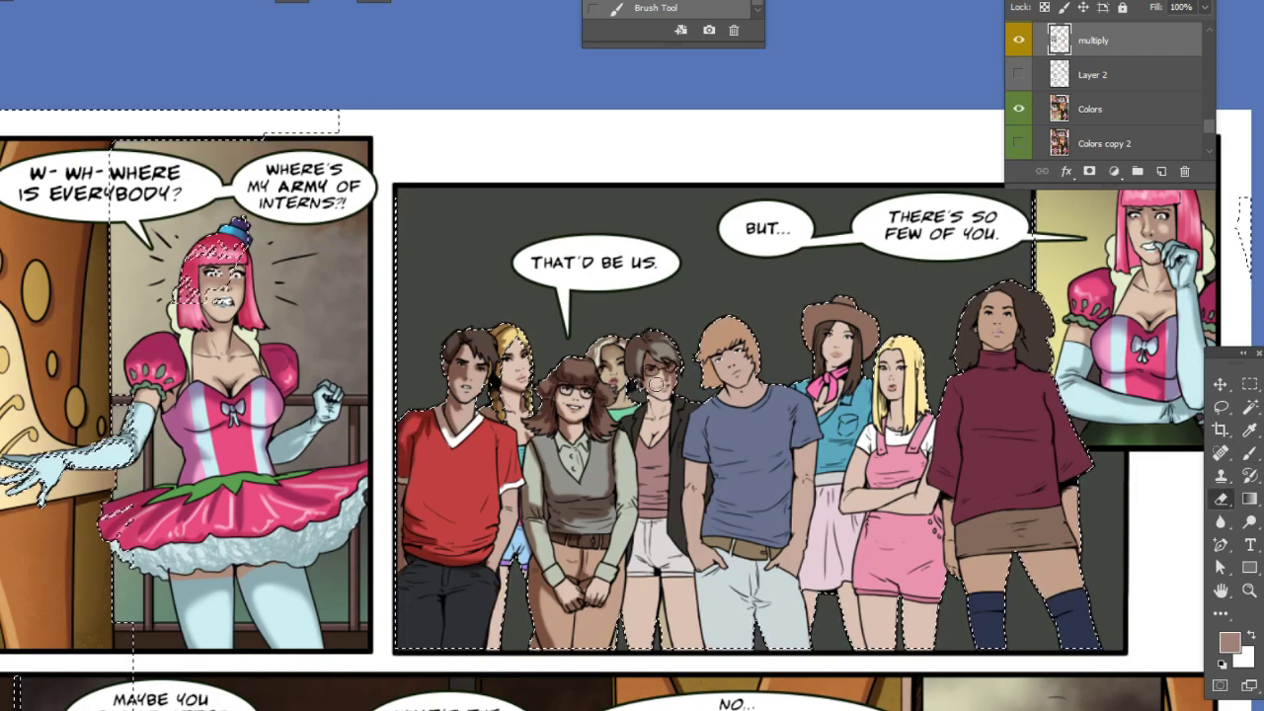
right_click(736, 367)
click(679, 303)
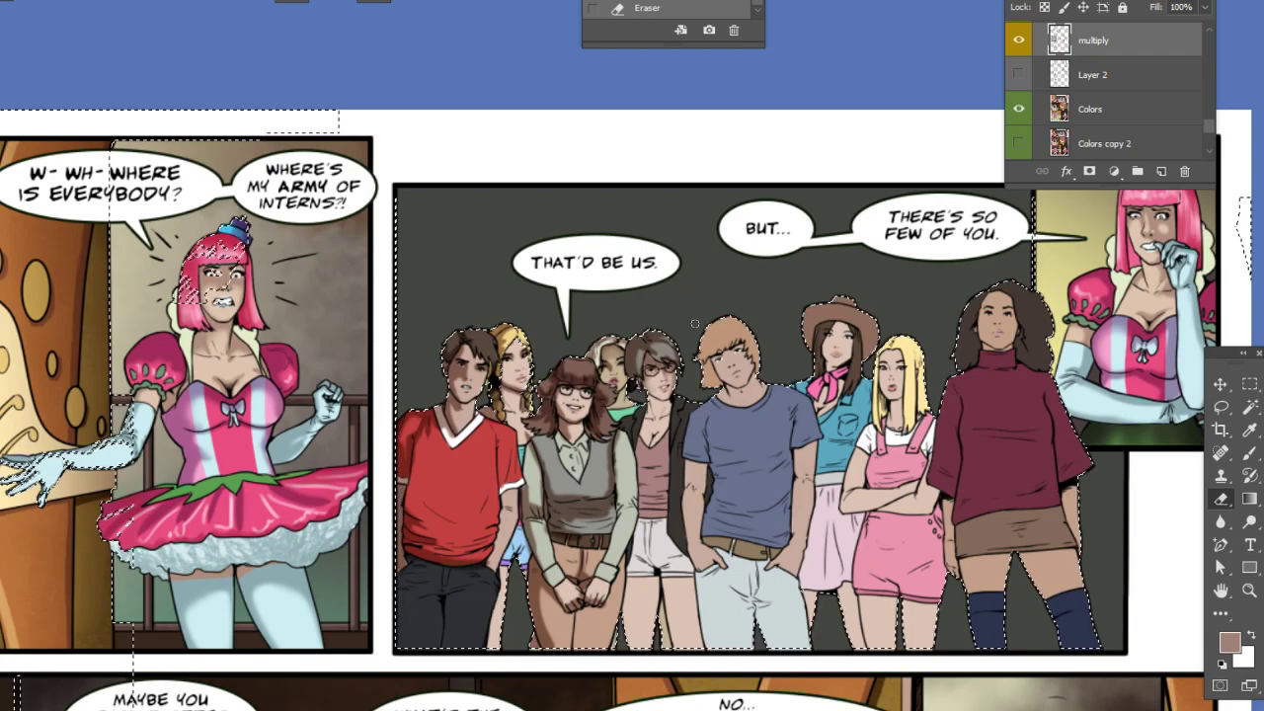
- Shade the grey-haired woman's top, shorts and legs, and erase the spill beside the vest woman's sleeve
click(1248, 453)
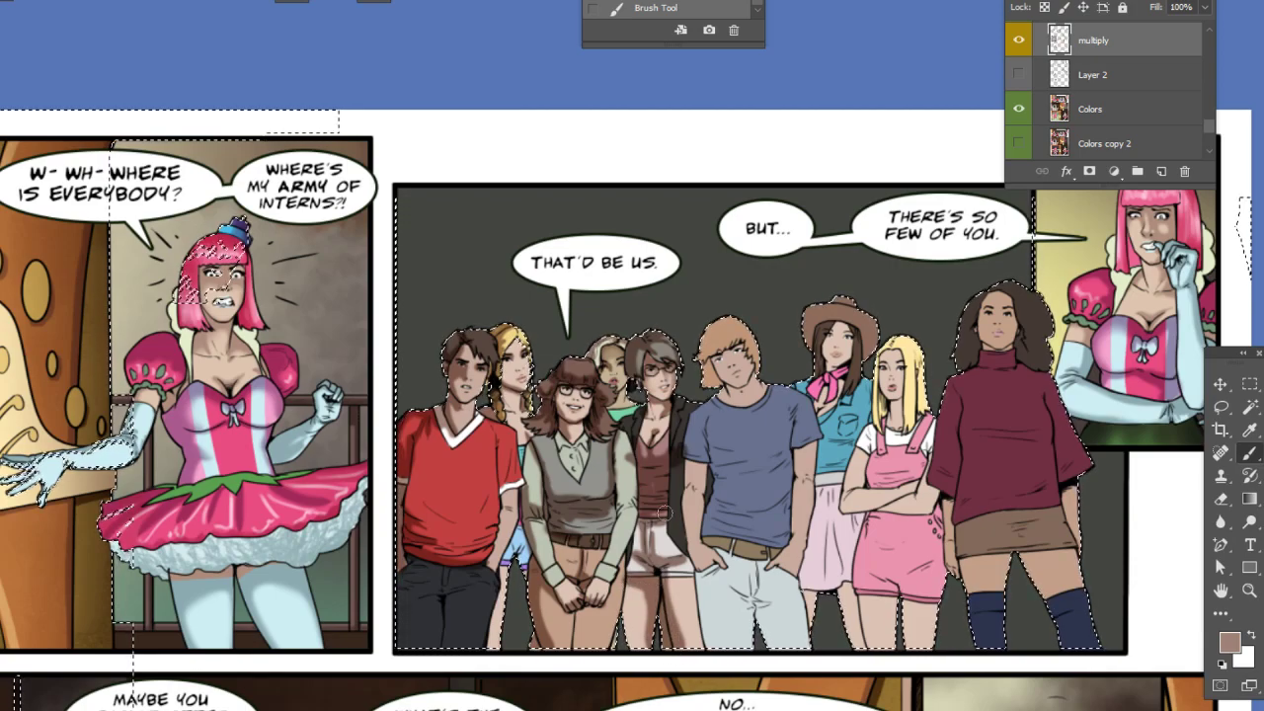
click(1221, 499)
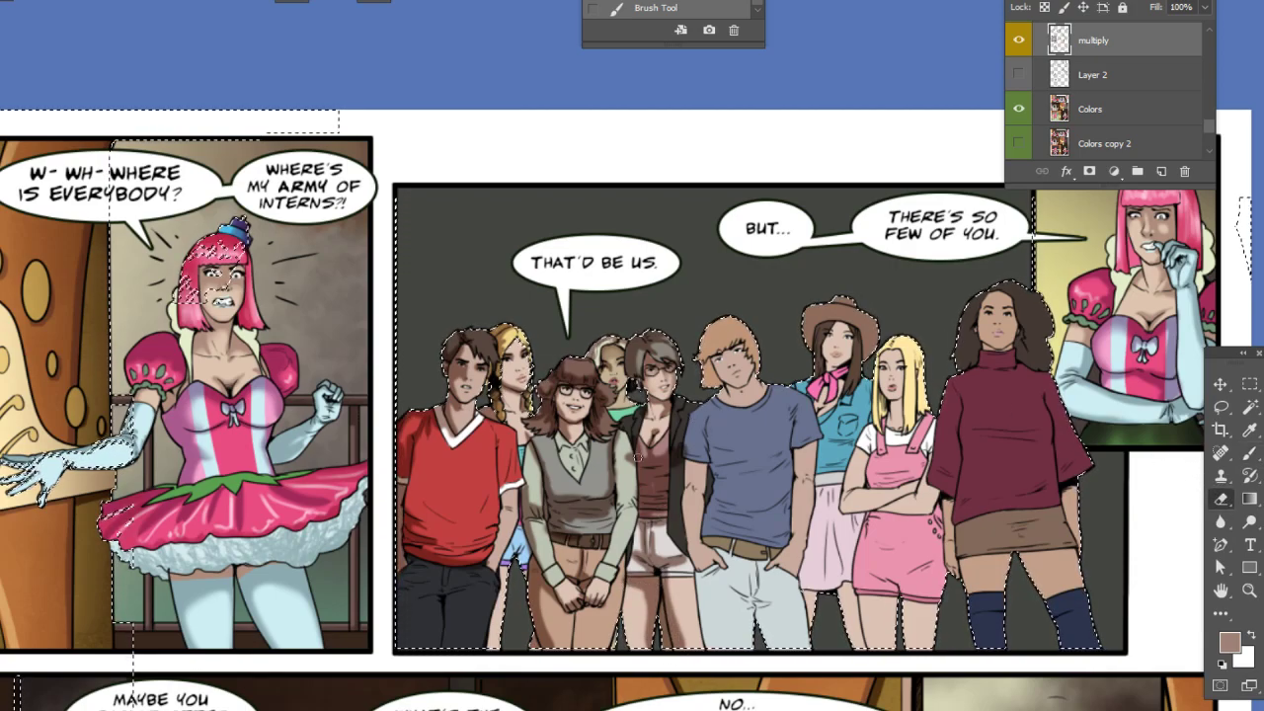
drag(627, 455, 624, 451)
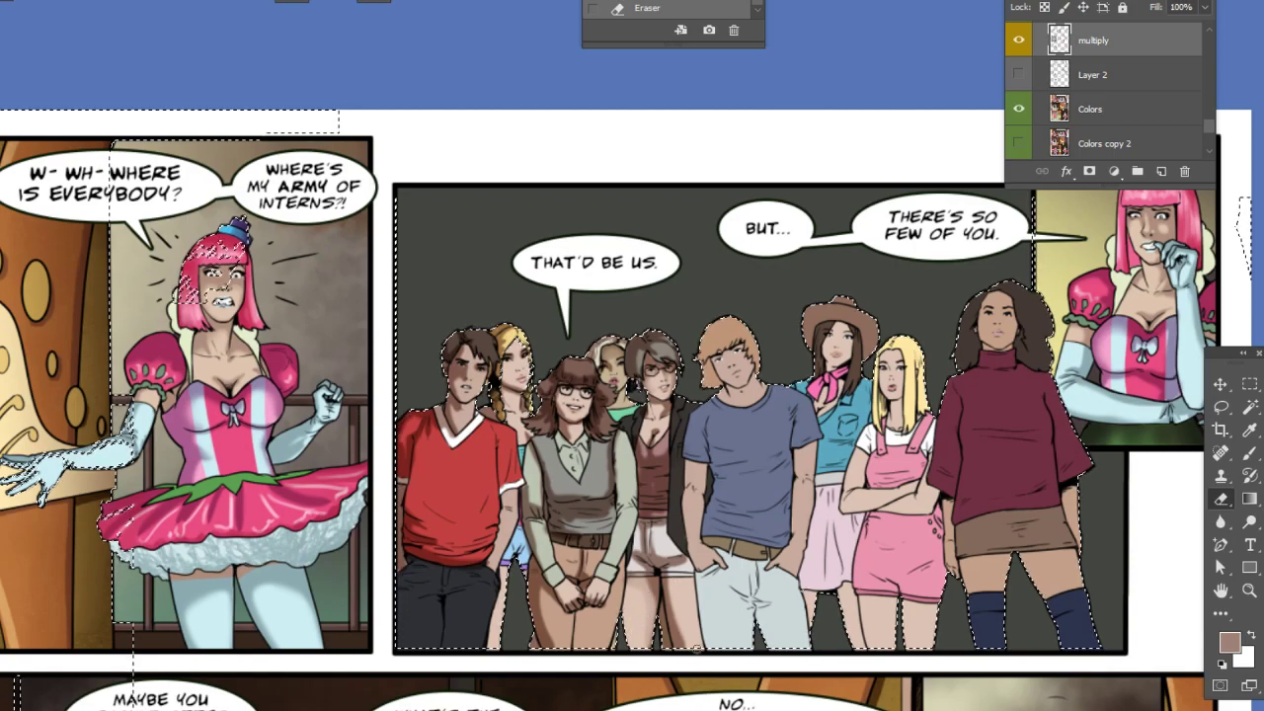
- Paint shadows down the blue-shirted man's face, shaded arm and the outer edge of his jeans
click(1249, 454)
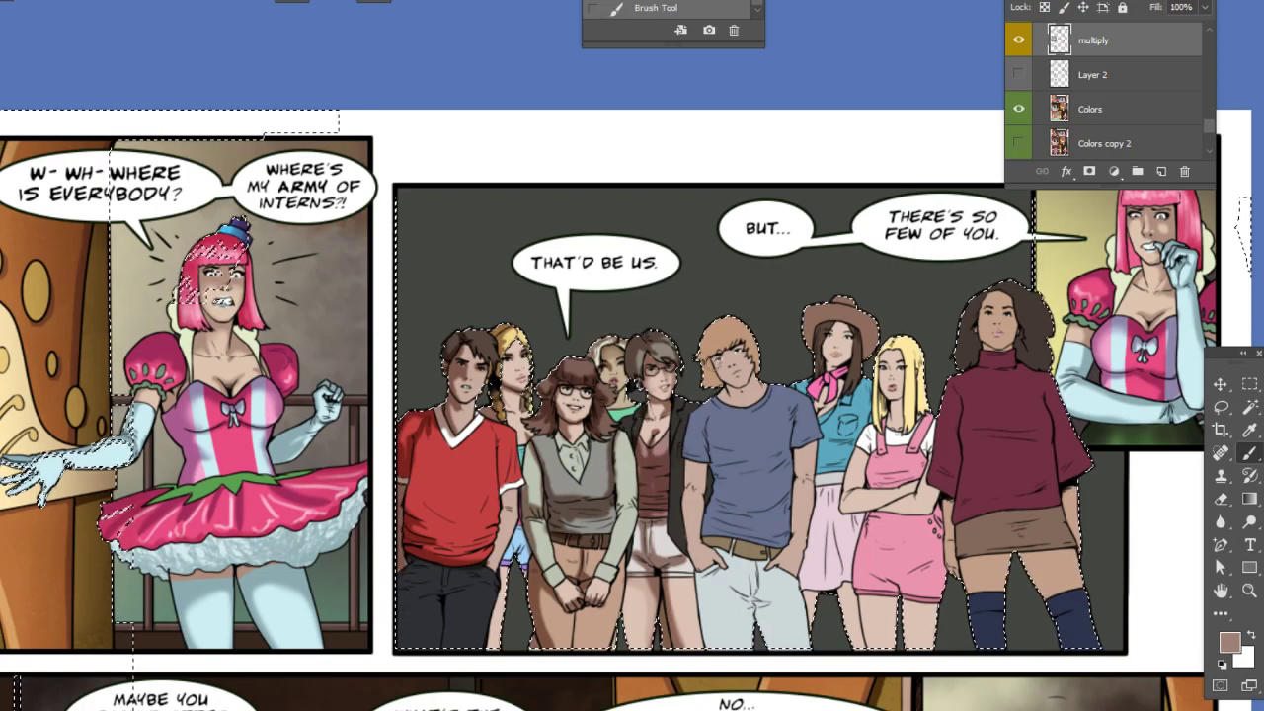
drag(806, 459, 692, 442)
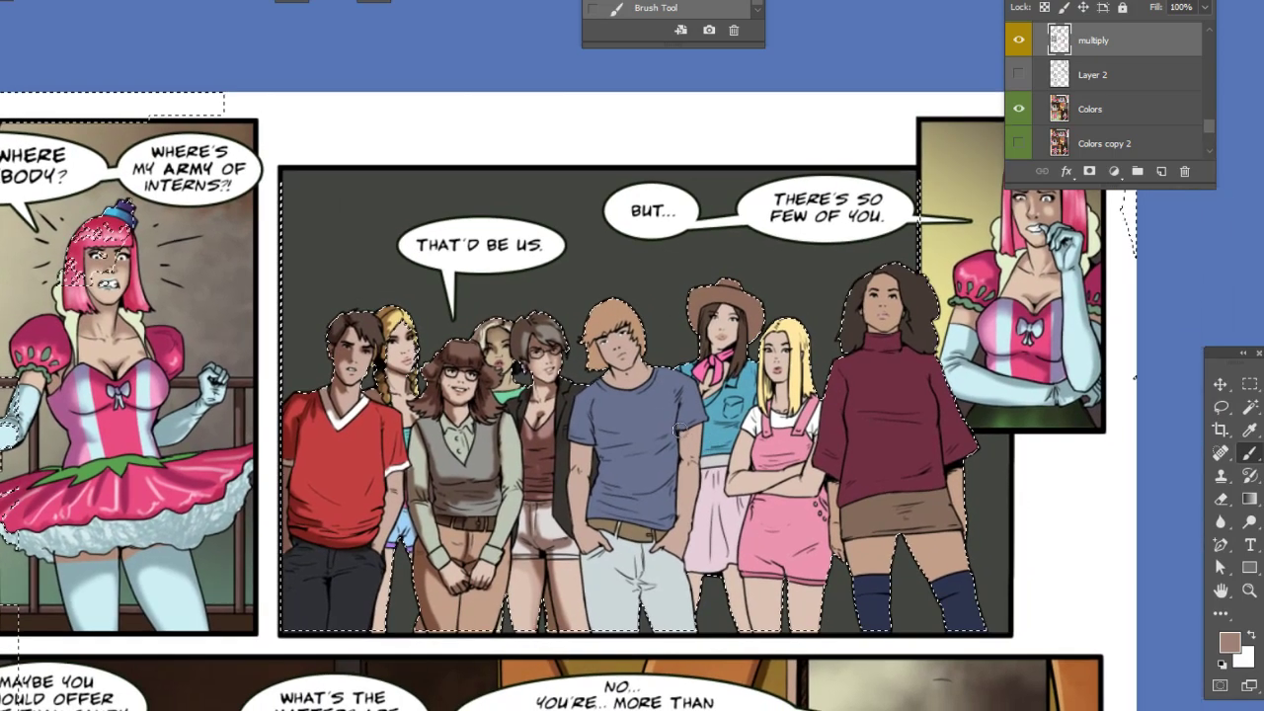
right_click(593, 432)
click(578, 433)
mouse_move(578, 421)
mouse_down()
mouse_move(573, 523)
mouse_move(589, 558)
mouse_move(602, 548)
mouse_move(578, 571)
mouse_move(593, 647)
mouse_up()
drag(593, 564, 593, 632)
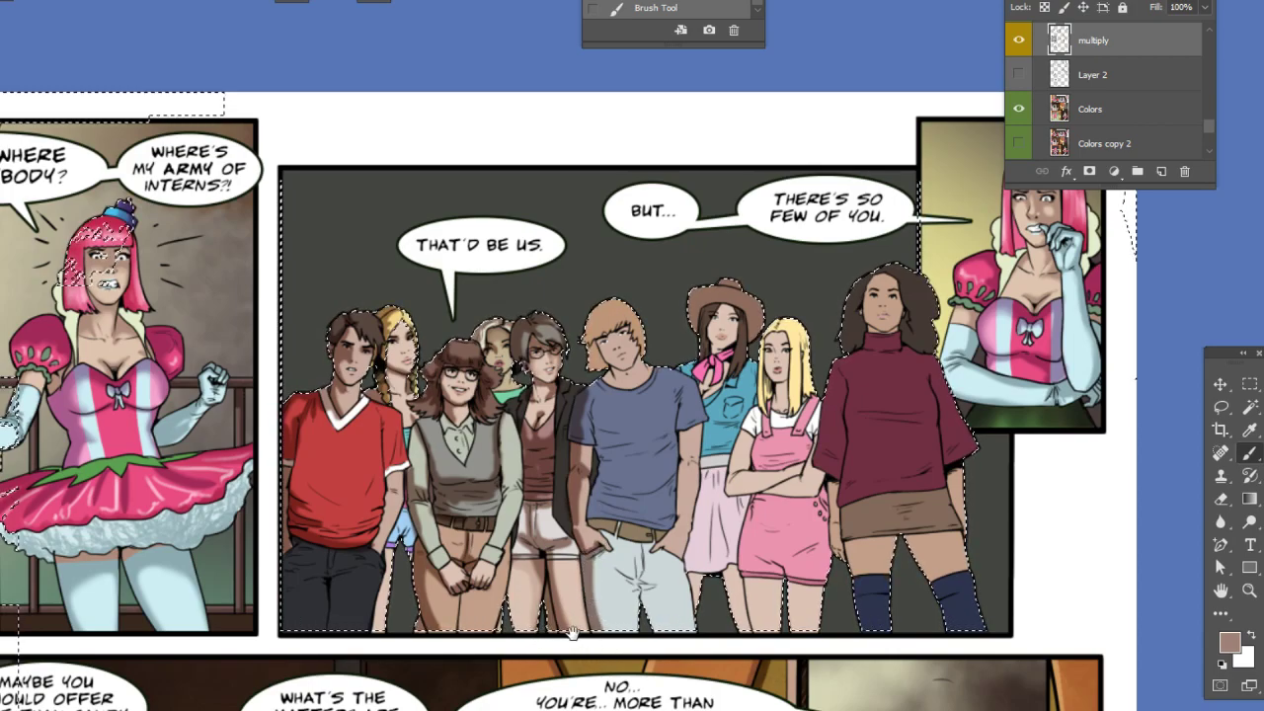
- Extend the figures' selection along the lower panel border with the Lasso tool, from the dark trousers to the blue socks
scroll(553, 637, down, 2)
scroll(722, 595, up, 1)
key(l)
drag(686, 583, 735, 513)
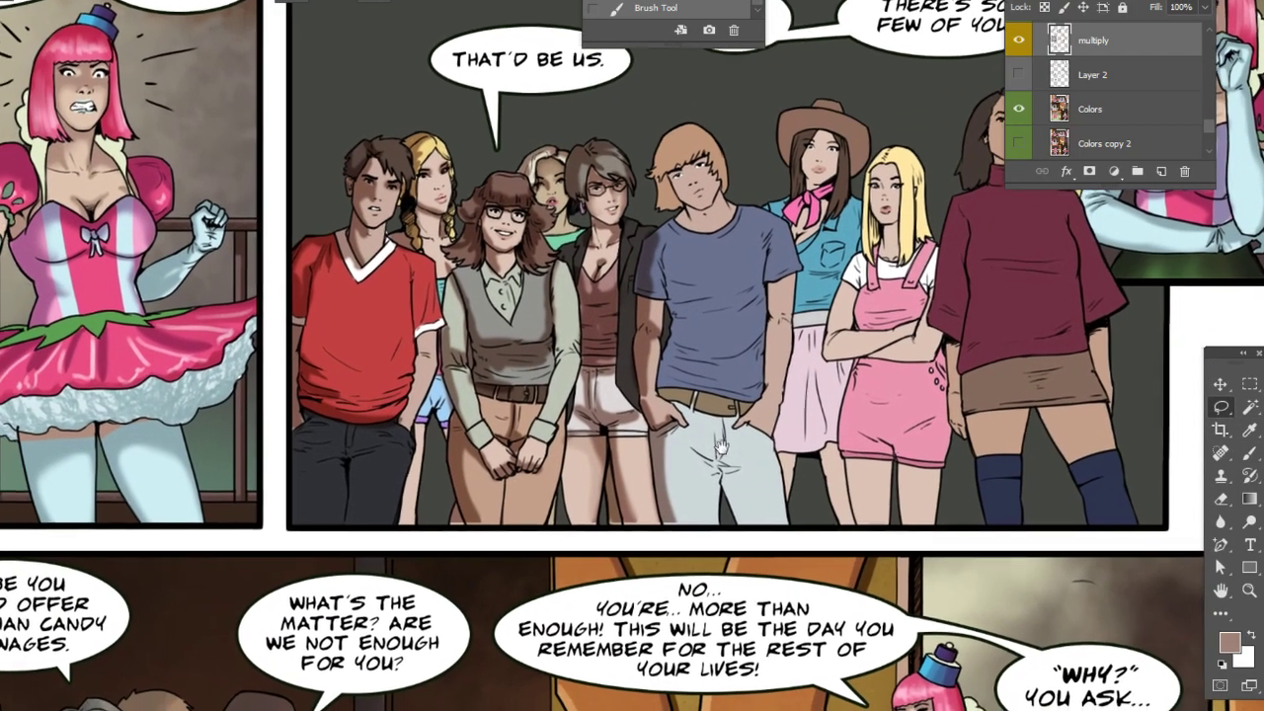
mouse_move(651, 530)
mouse_down()
mouse_move(723, 523)
mouse_move(722, 490)
mouse_up()
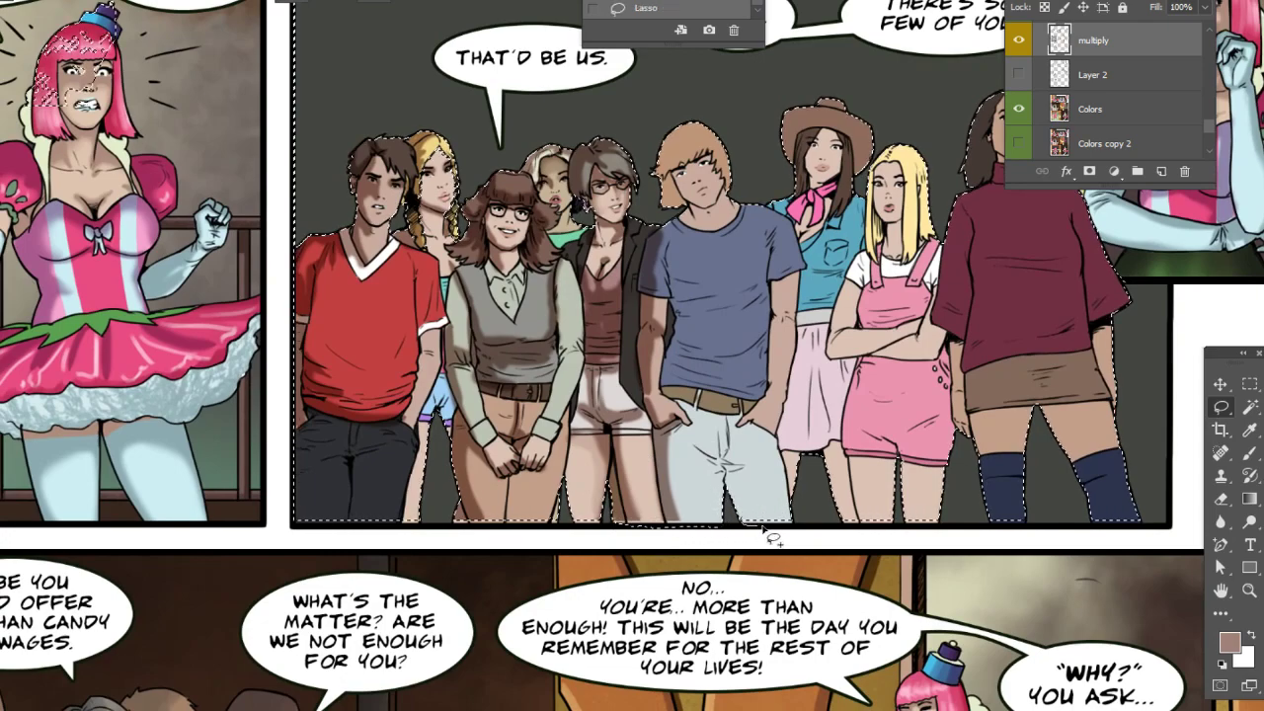
mouse_move(549, 524)
mouse_down()
mouse_move(454, 524)
mouse_move(545, 512)
mouse_up()
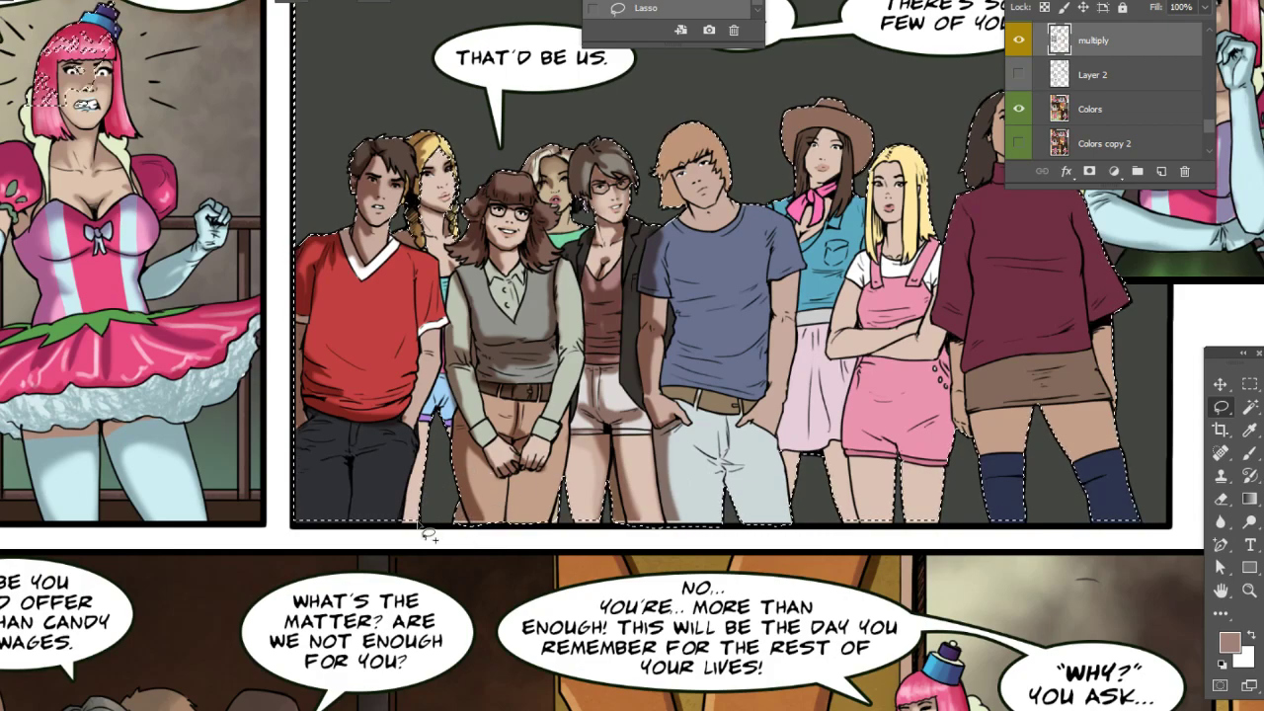
mouse_move(418, 526)
mouse_down()
mouse_move(299, 530)
mouse_move(308, 519)
mouse_up()
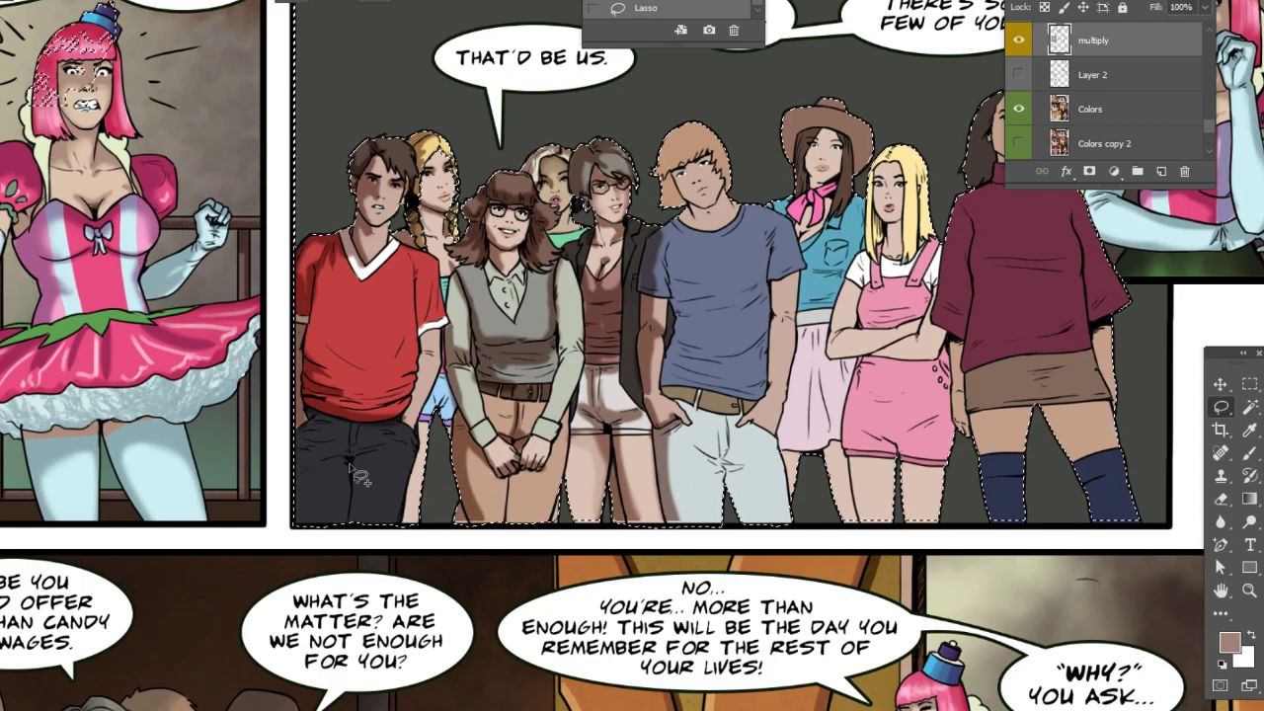
mouse_move(845, 525)
mouse_down()
mouse_move(914, 517)
mouse_move(906, 527)
mouse_move(944, 529)
mouse_move(936, 492)
mouse_move(1008, 508)
mouse_move(991, 522)
mouse_move(1009, 528)
mouse_move(1023, 528)
mouse_move(1017, 504)
mouse_move(1136, 509)
mouse_move(1092, 521)
mouse_move(1153, 513)
mouse_up()
- Paint shadows on the blue-shirted man's hair, face and neck and along the folds of his T-shirt
drag(871, 333, 772, 396)
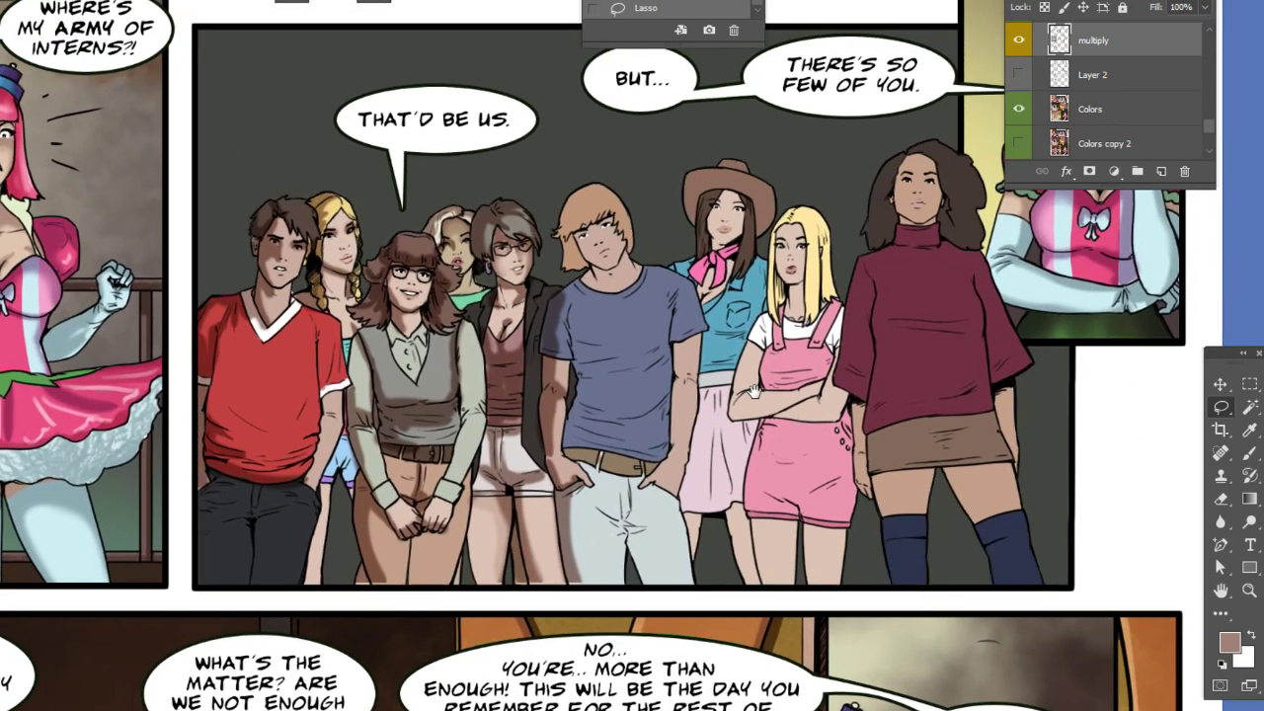
mouse_move(589, 298)
mouse_down()
mouse_move(558, 326)
mouse_move(540, 275)
mouse_up()
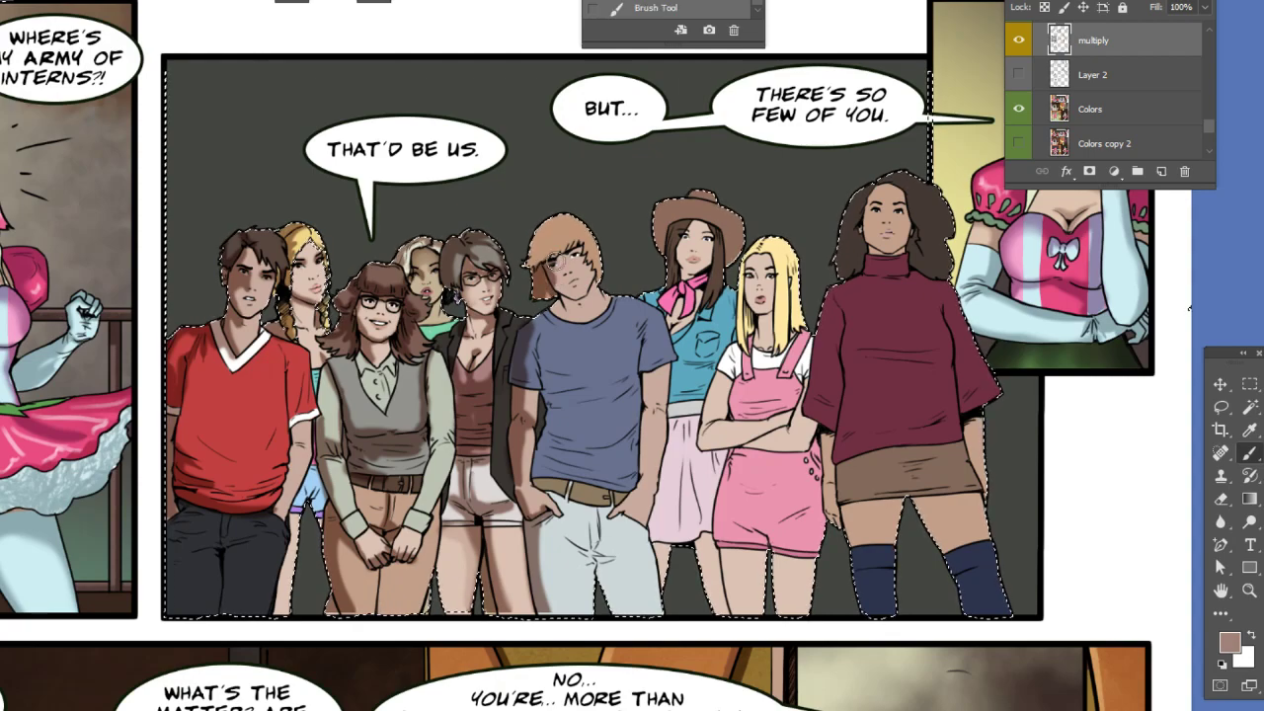
mouse_move(555, 264)
mouse_down()
mouse_move(580, 254)
mouse_move(553, 265)
mouse_move(560, 274)
mouse_up()
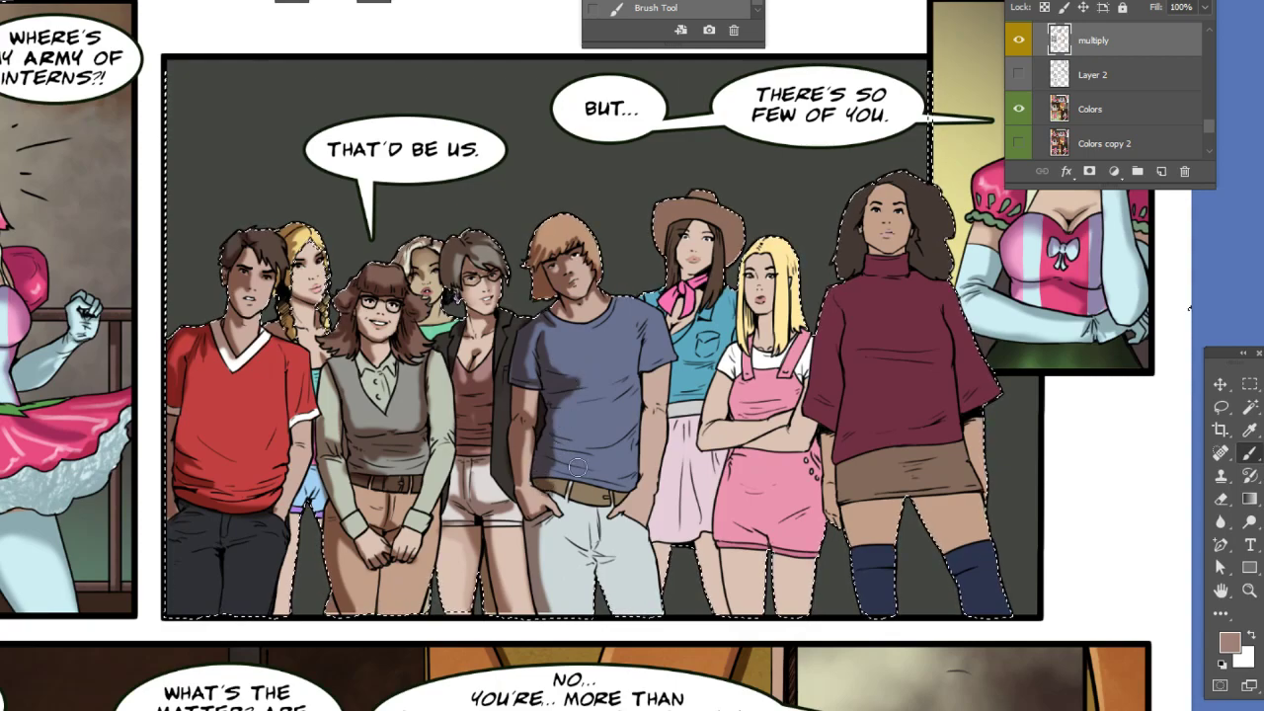
mouse_move(548, 491)
mouse_down()
mouse_move(561, 514)
mouse_move(609, 484)
mouse_up()
drag(545, 453, 576, 459)
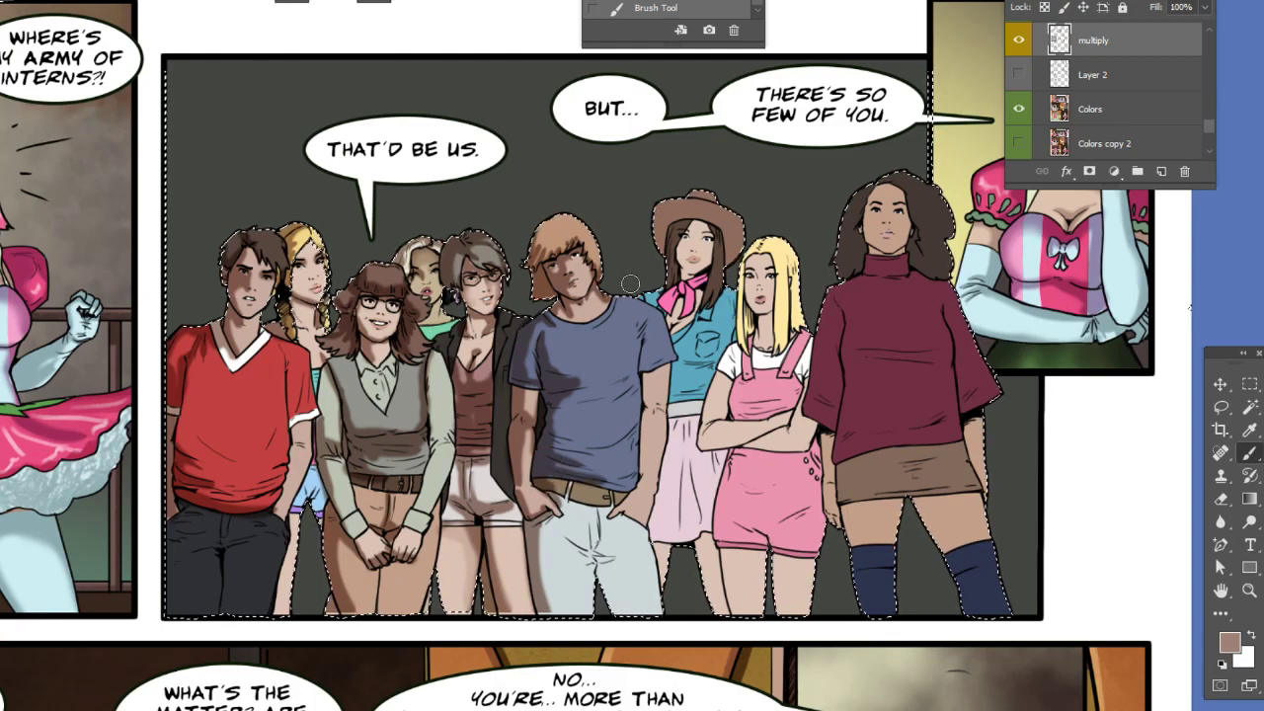
- Deselect and reselect the figures, and erase excess shading around the vest woman's face with the Eraser
key(ctrl+d)
mouse_move(1143, 431)
mouse_down()
mouse_move(1214, 422)
mouse_move(1180, 442)
mouse_up()
key(e)
key(ctrl+shift+d)
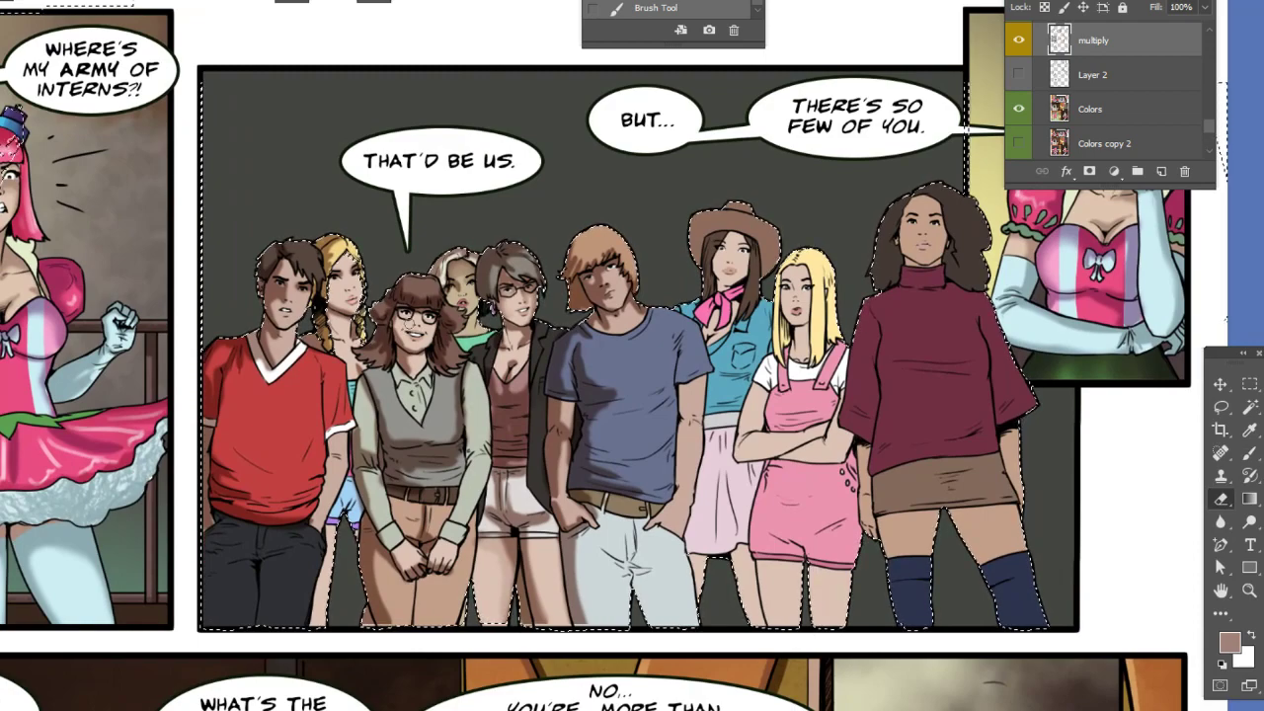
drag(400, 334, 418, 344)
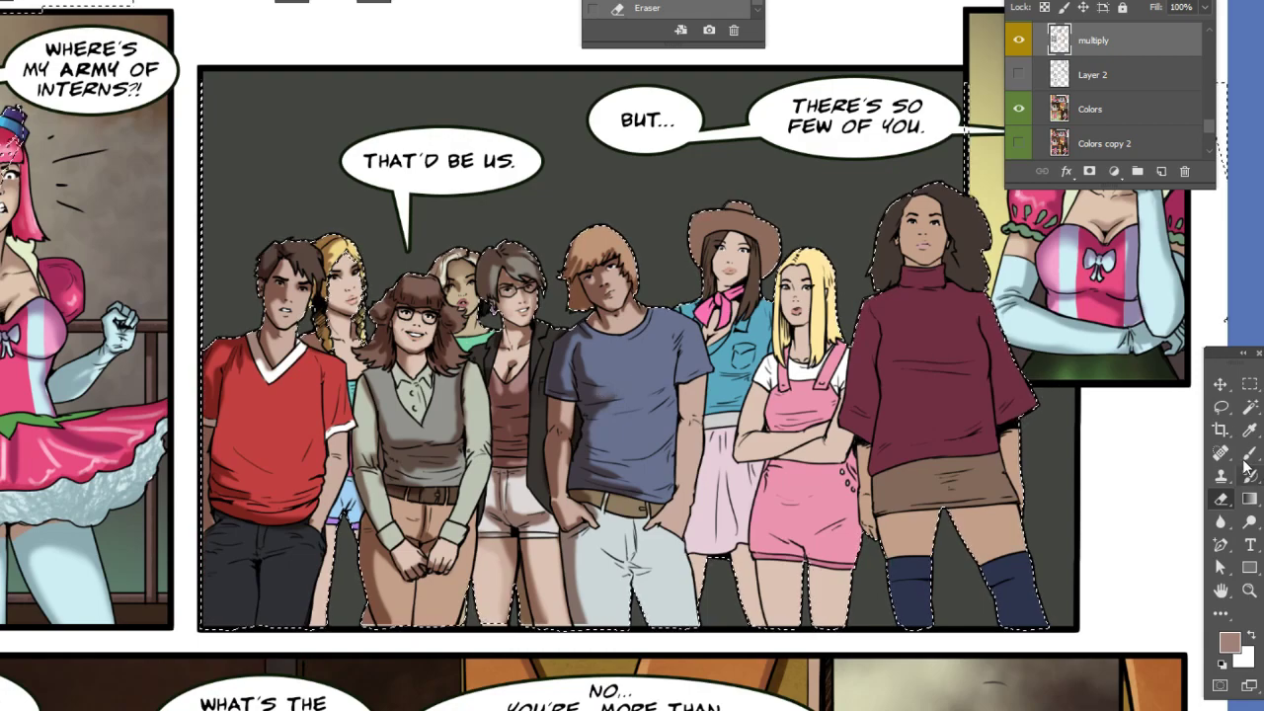
- Paint shadows along the hem of the blue-shirted man's T-shirt, across his belt and into the folds of his jeans
key(b)
click(671, 444)
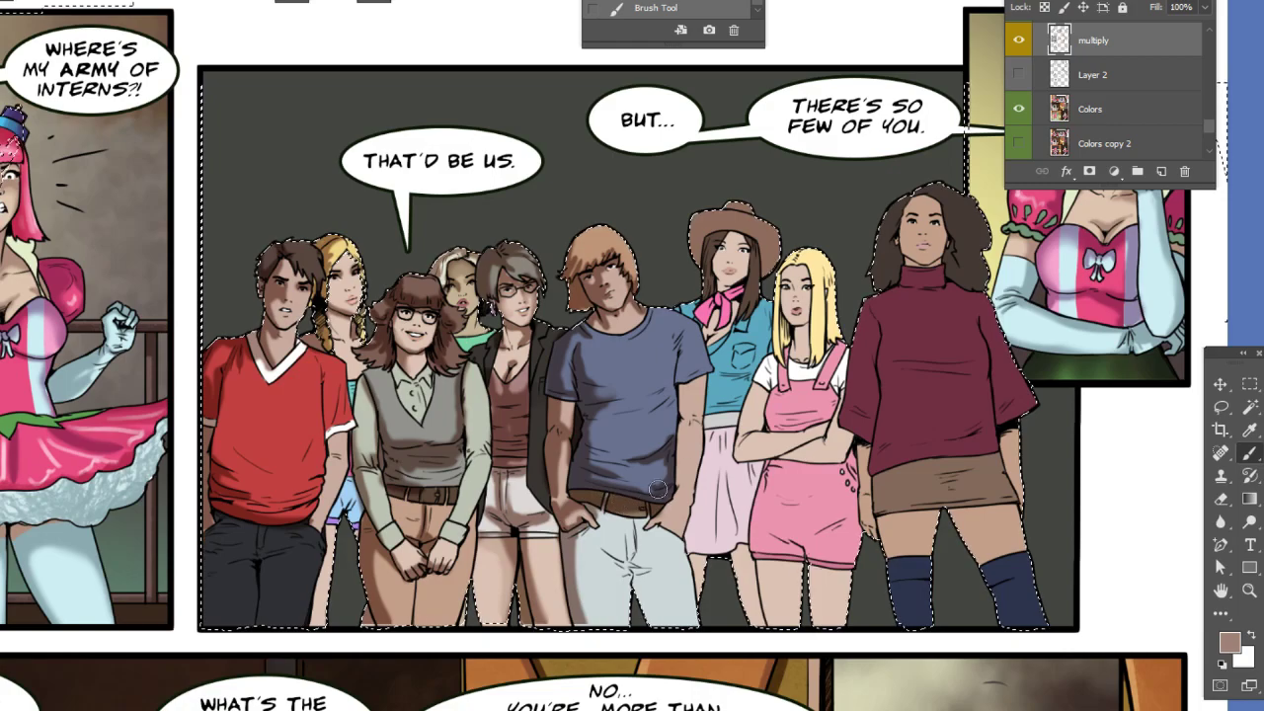
key(ctrl+z)
drag(597, 497, 634, 499)
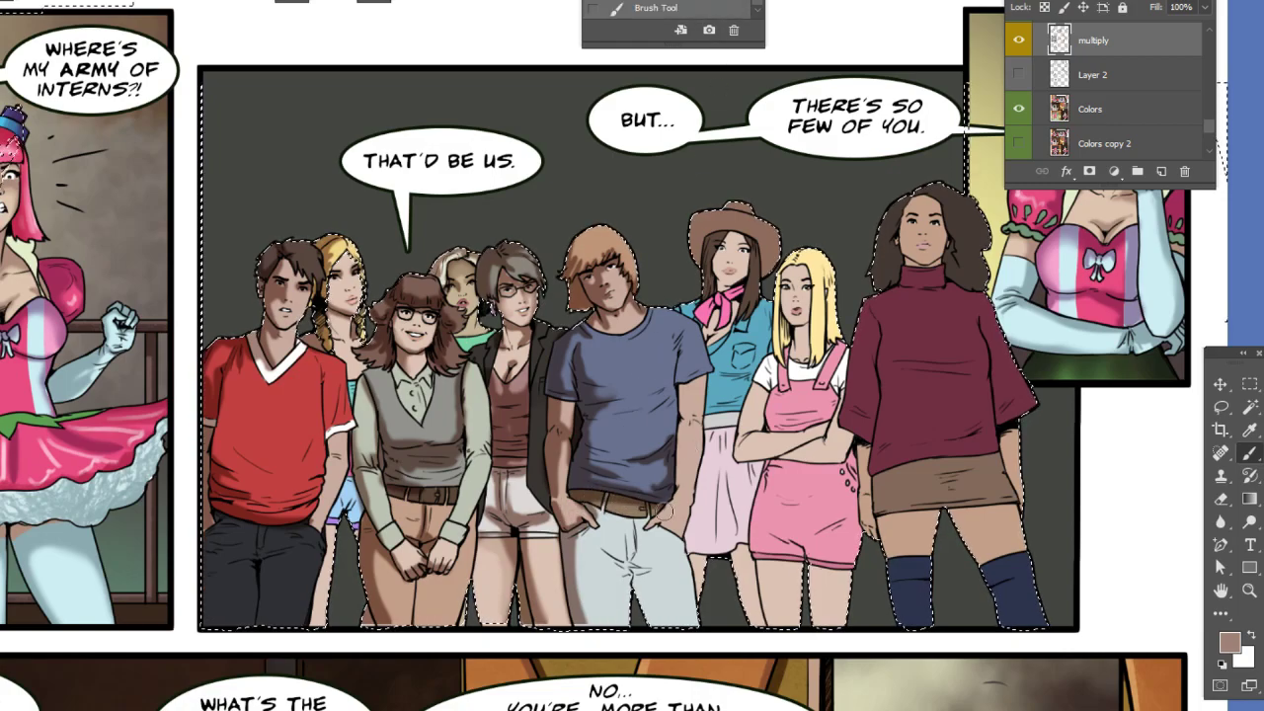
drag(624, 391, 563, 423)
mouse_move(639, 359)
mouse_down()
mouse_move(629, 409)
mouse_move(650, 396)
mouse_move(632, 513)
mouse_move(595, 528)
mouse_up()
drag(559, 572, 546, 576)
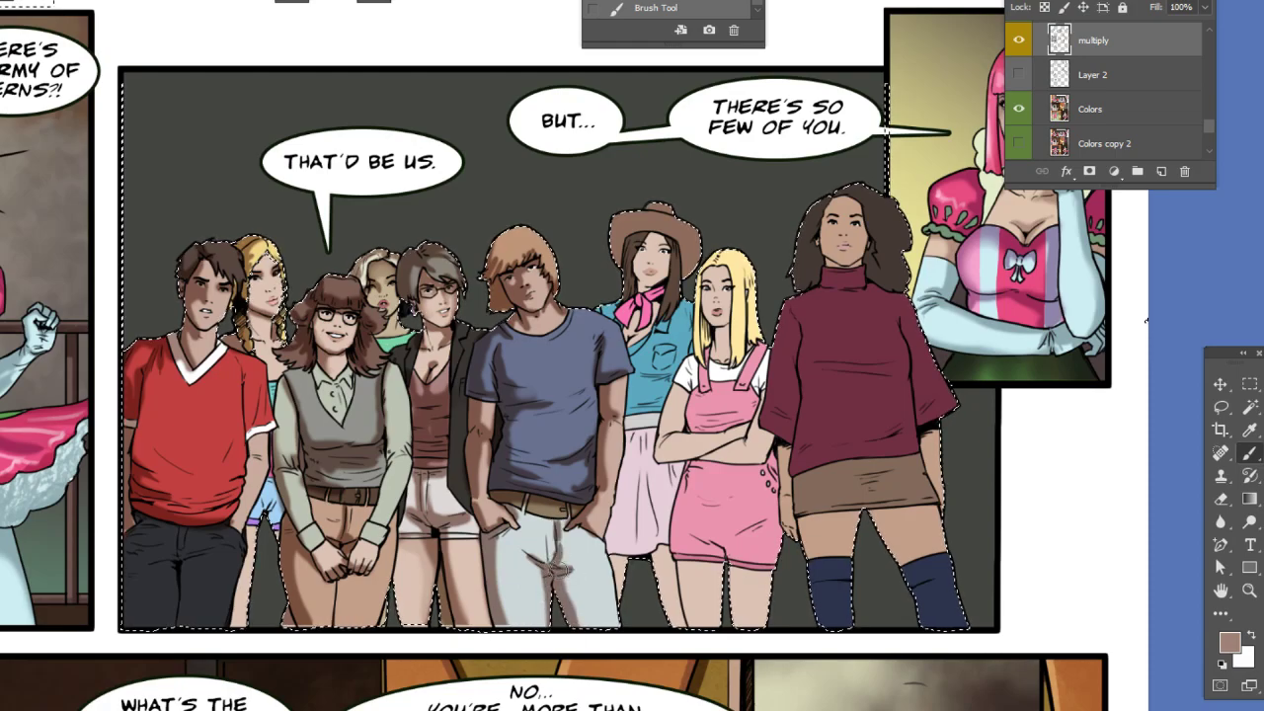
- Paint shadows on the hat woman's legs and the blonde overalls woman's hair, face and arms, and erase excess shading from the blonde's face
mouse_move(696, 492)
mouse_down()
mouse_move(639, 444)
mouse_move(635, 508)
mouse_up()
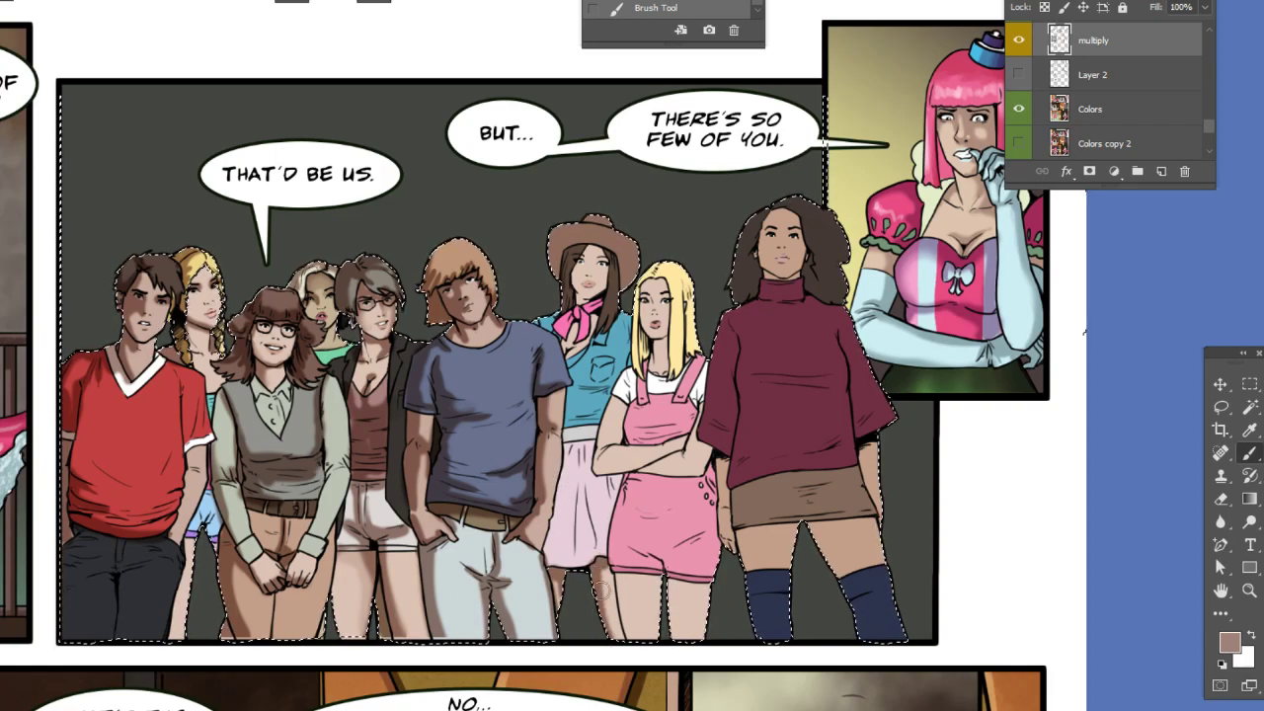
drag(614, 484, 577, 451)
drag(583, 543, 588, 545)
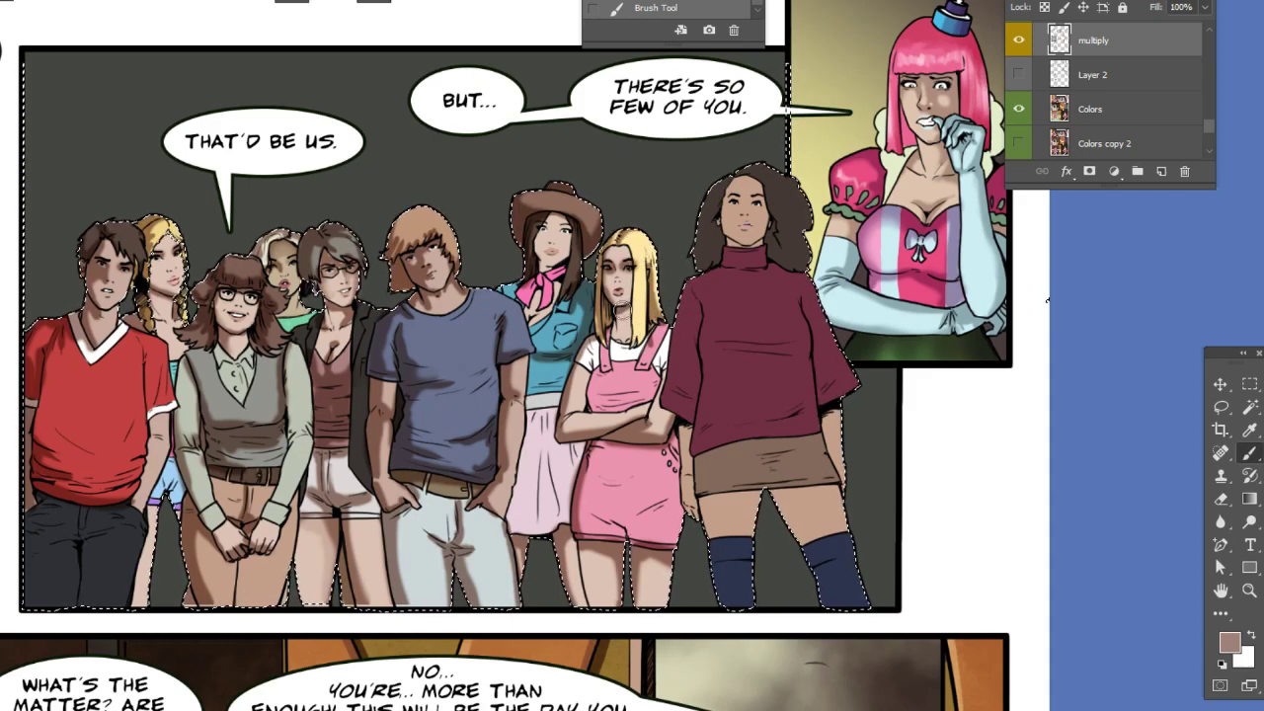
key(e)
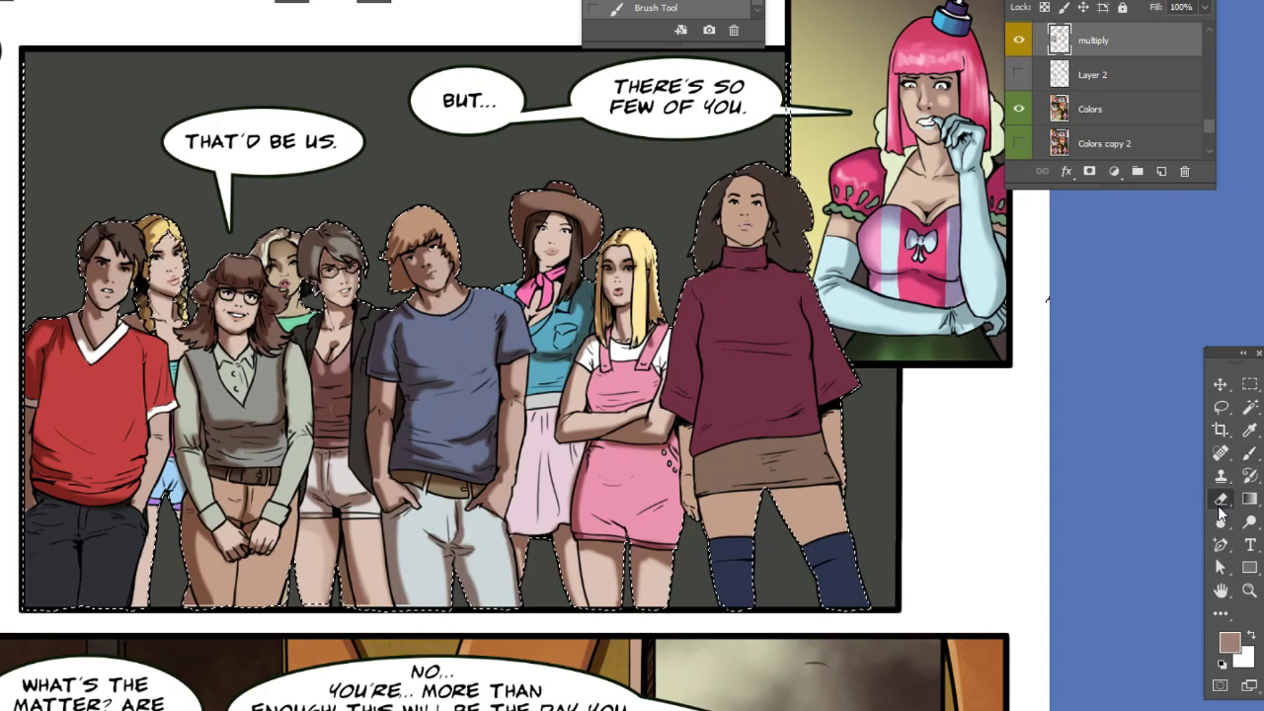
click(613, 280)
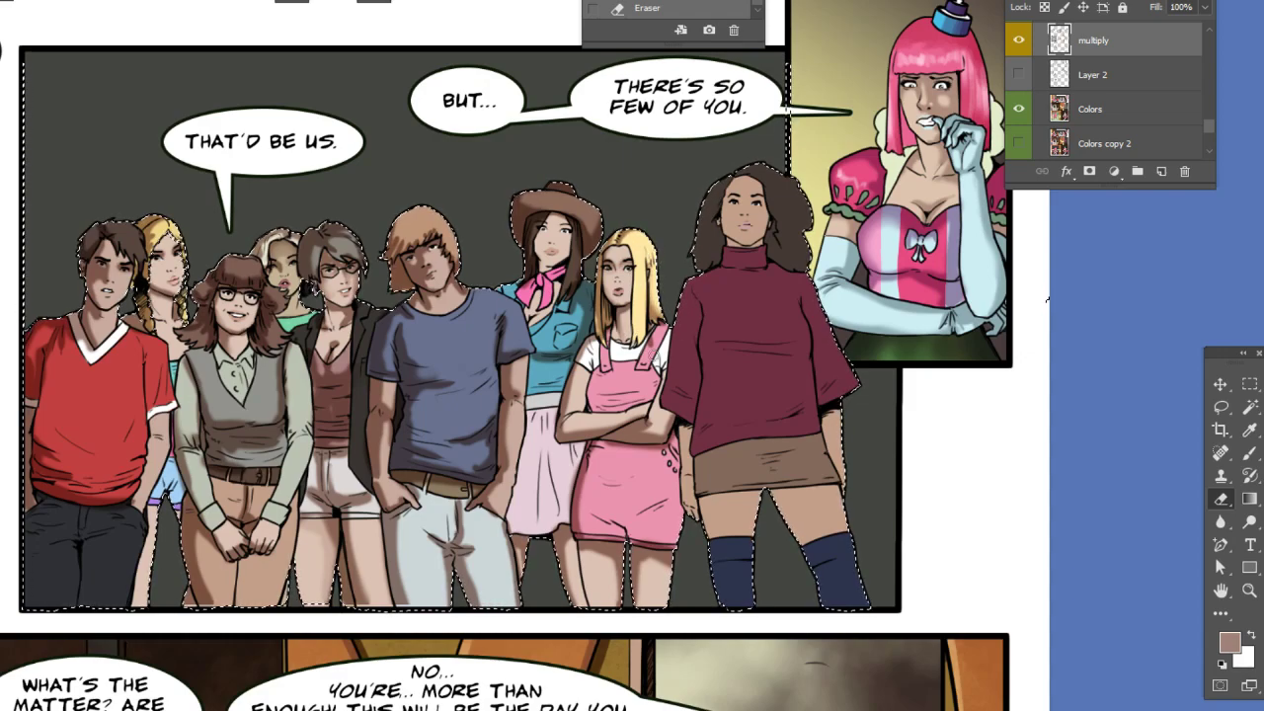
- Paint shadows on the pink overalls' shorts and the turtleneck woman's hair, face, sweater, skirt and legs, erasing the excess
key(b)
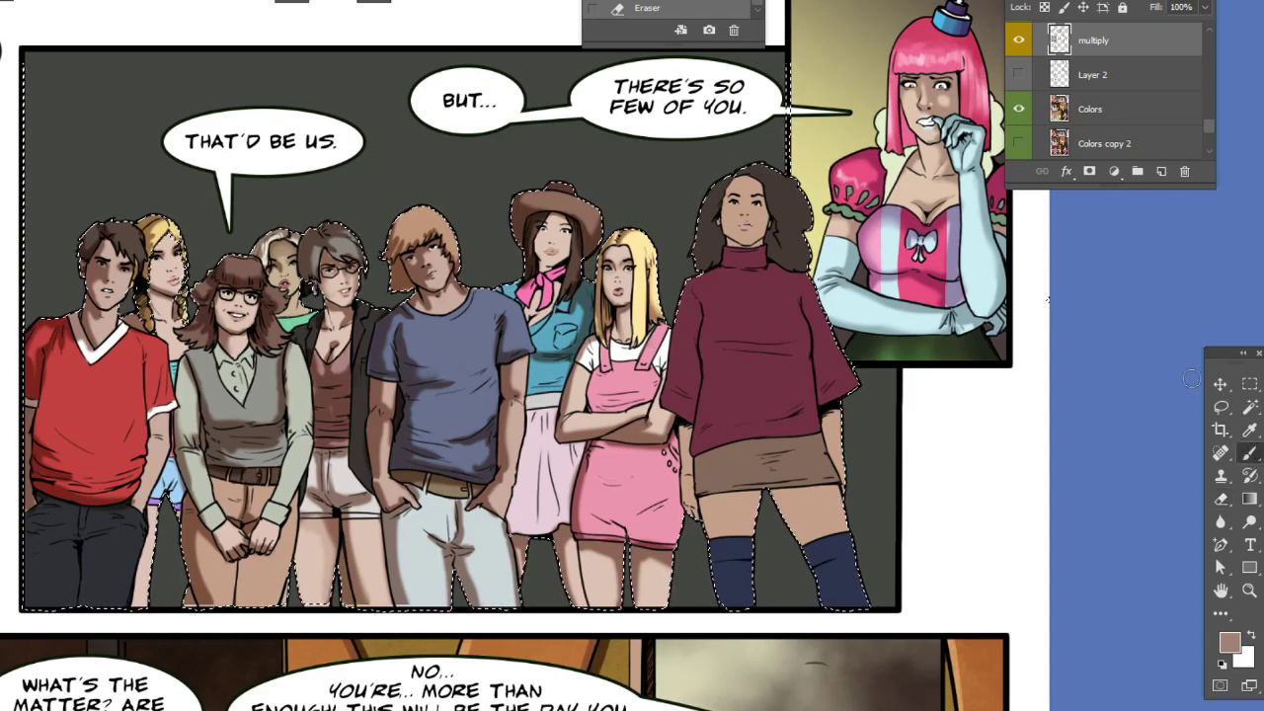
click(1047, 300)
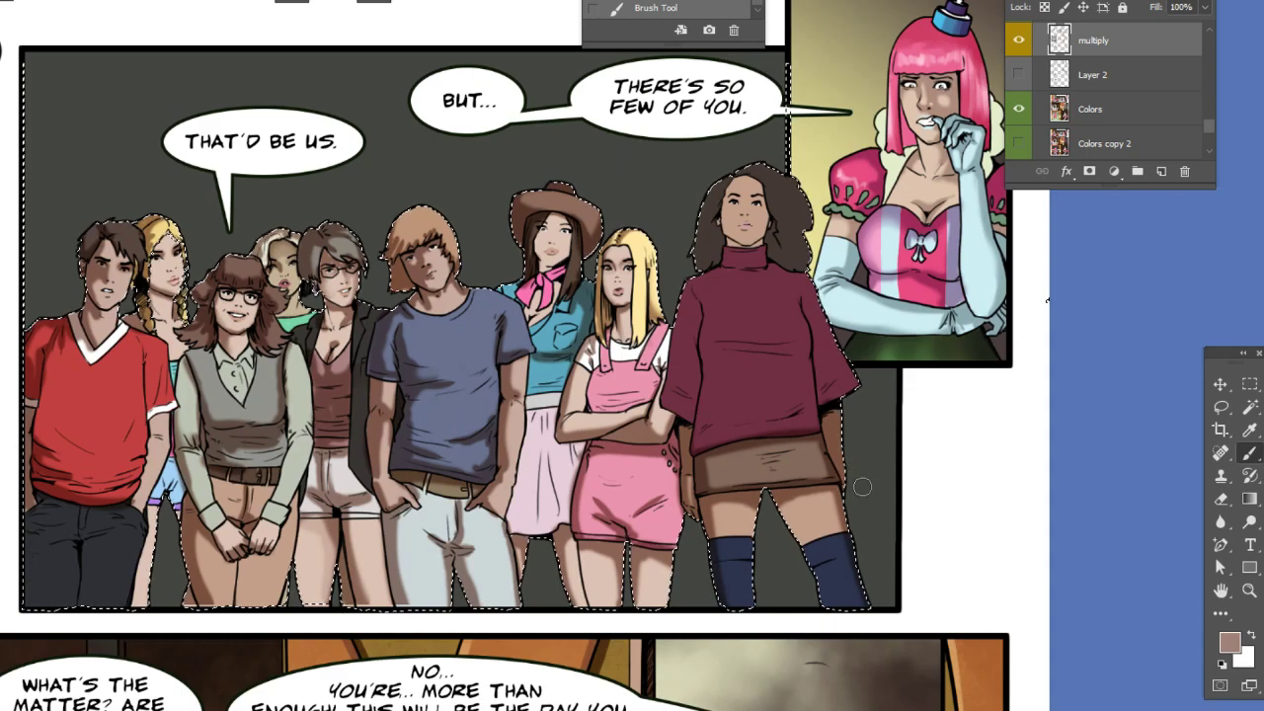
click(1220, 498)
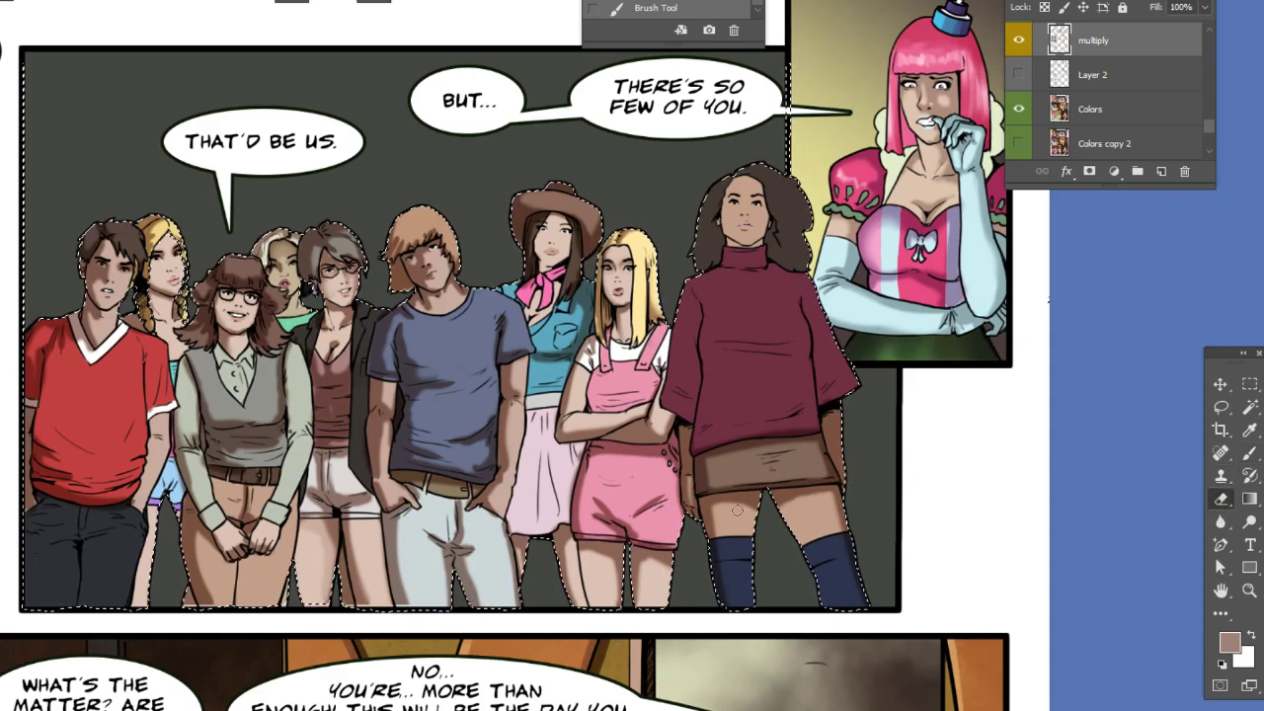
drag(747, 484, 733, 481)
click(1249, 452)
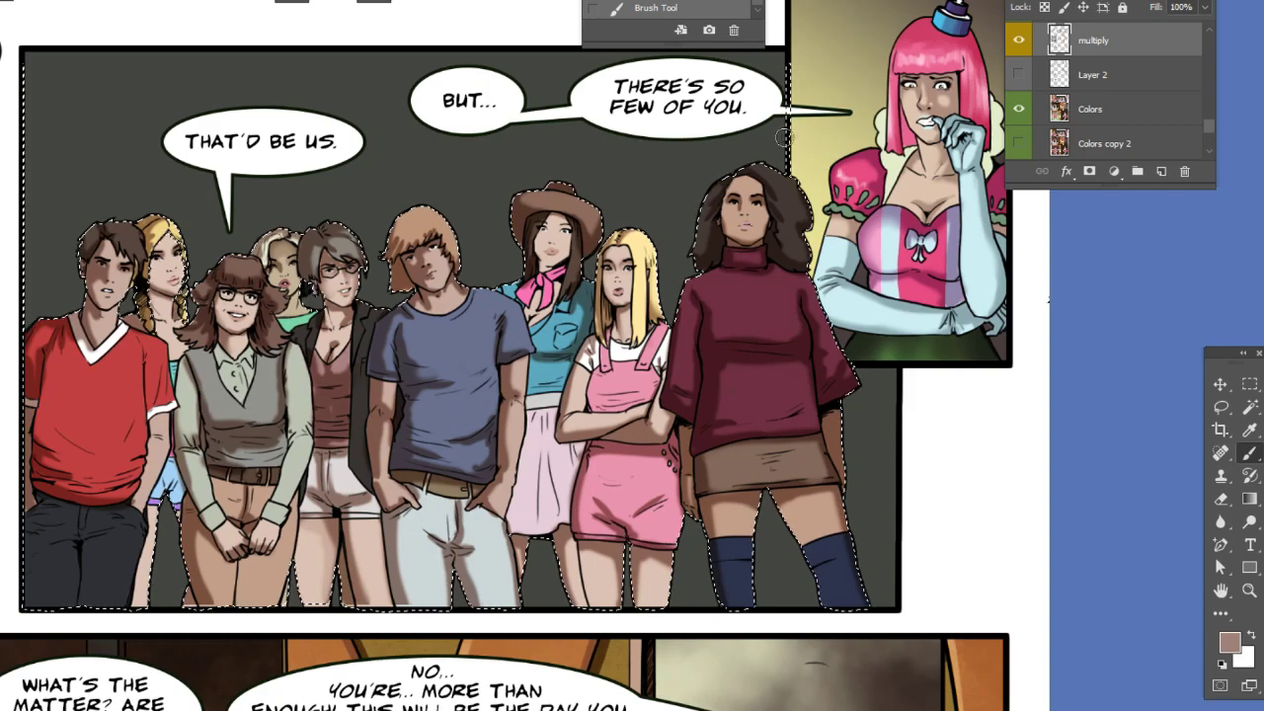
key(e)
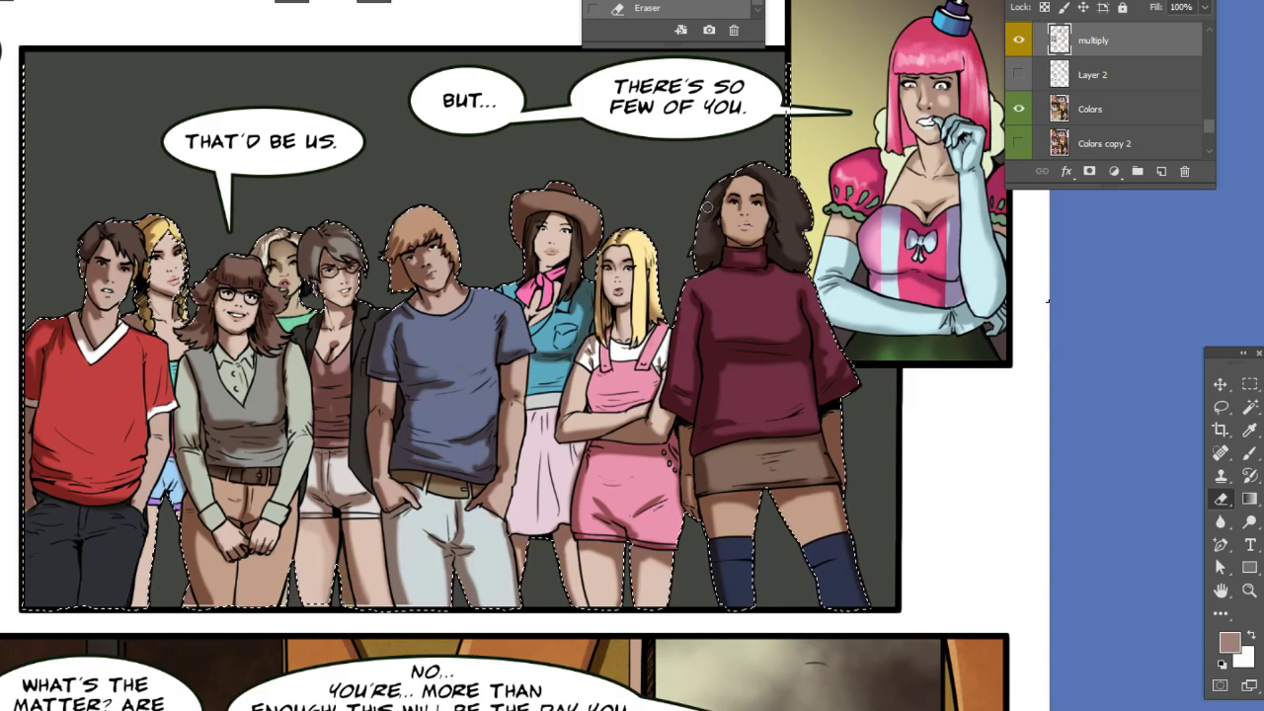
- Paint shadows over the hat woman's hat, teal shirt and long pink skirt
click(1249, 452)
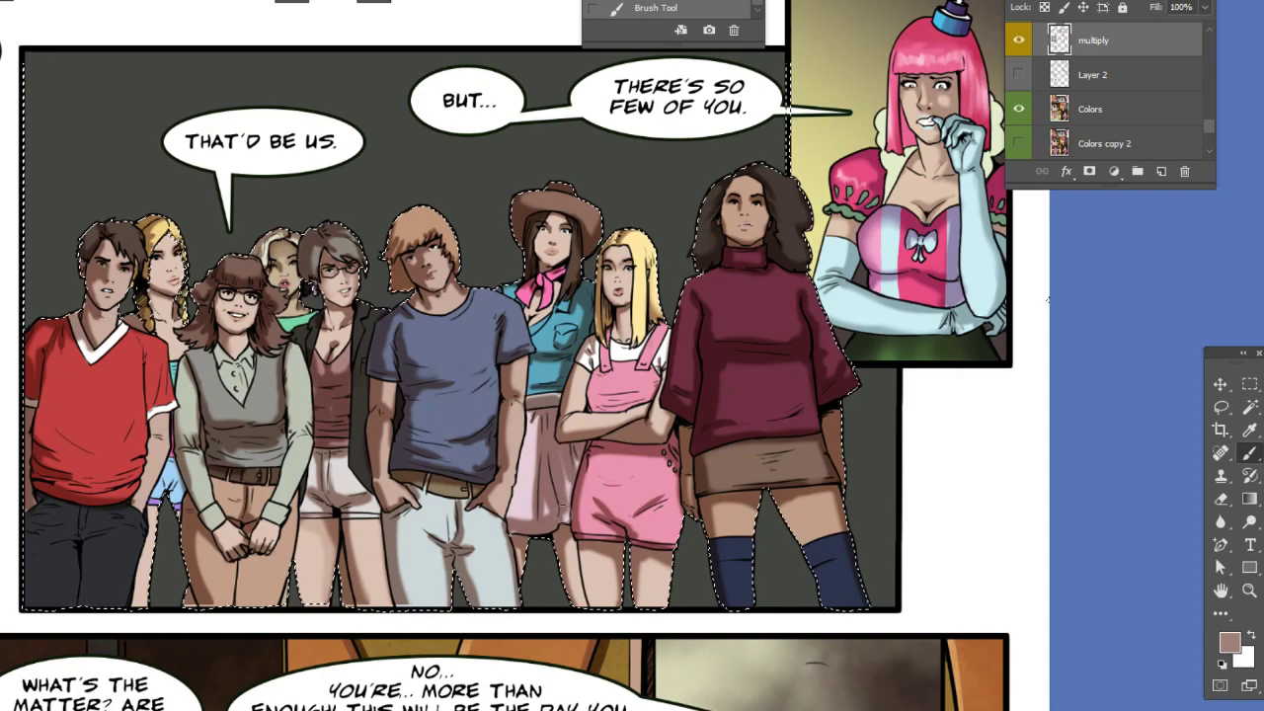
mouse_move(531, 422)
mouse_down()
mouse_move(513, 519)
mouse_move(528, 464)
mouse_up()
mouse_move(531, 414)
mouse_down()
mouse_move(524, 450)
mouse_move(520, 431)
mouse_up()
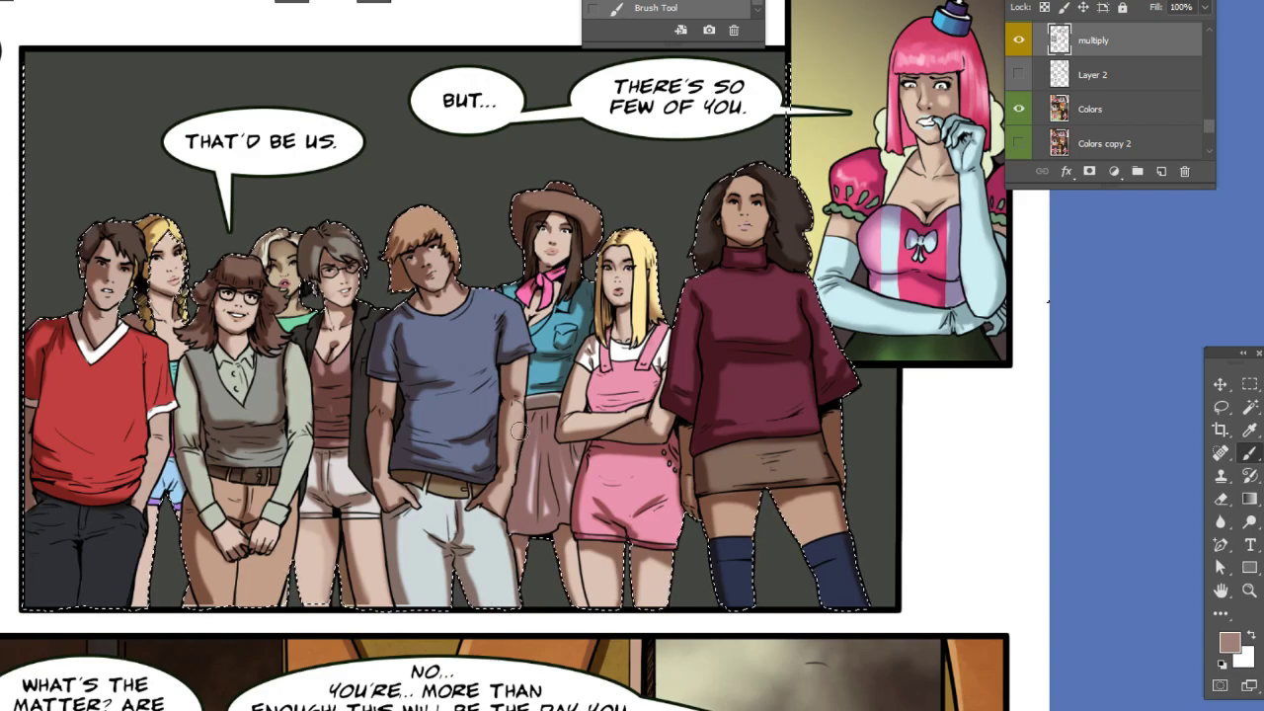
drag(843, 483, 900, 477)
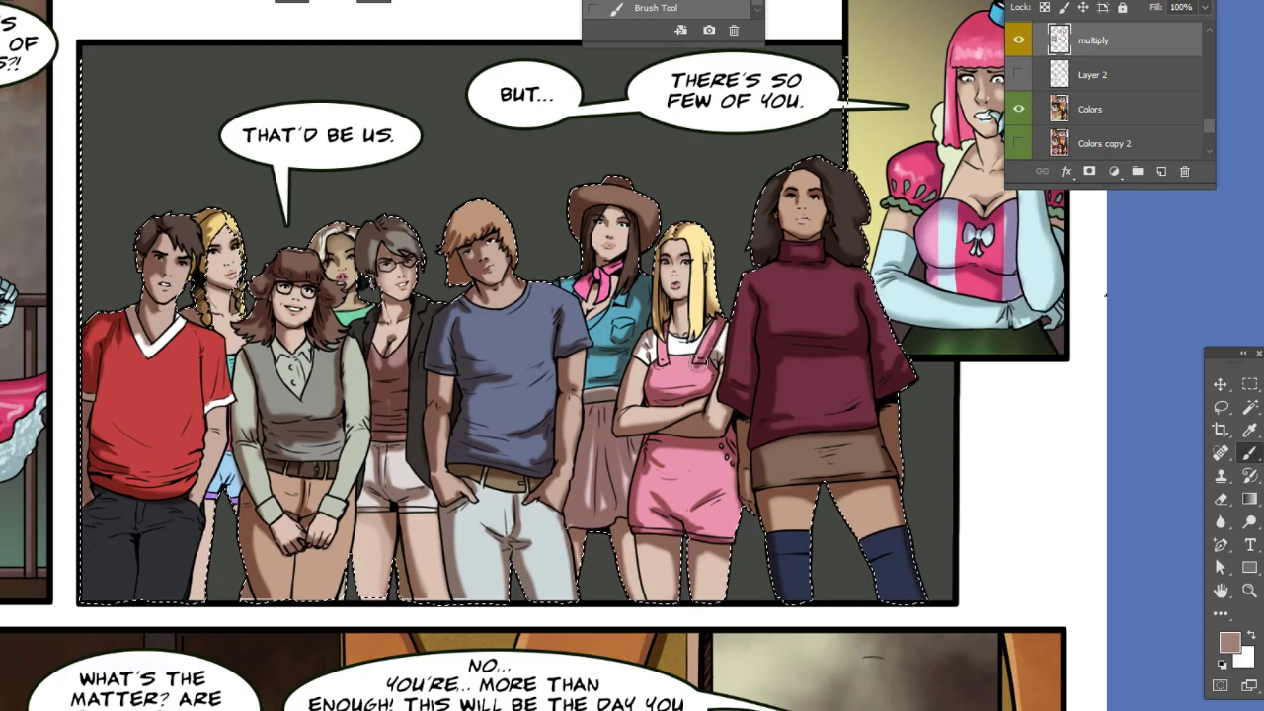
- Refine the shading on the blonde woman's hair and overalls with Brush and Eraser, and lighten the blue T-shirt's front
click(1222, 500)
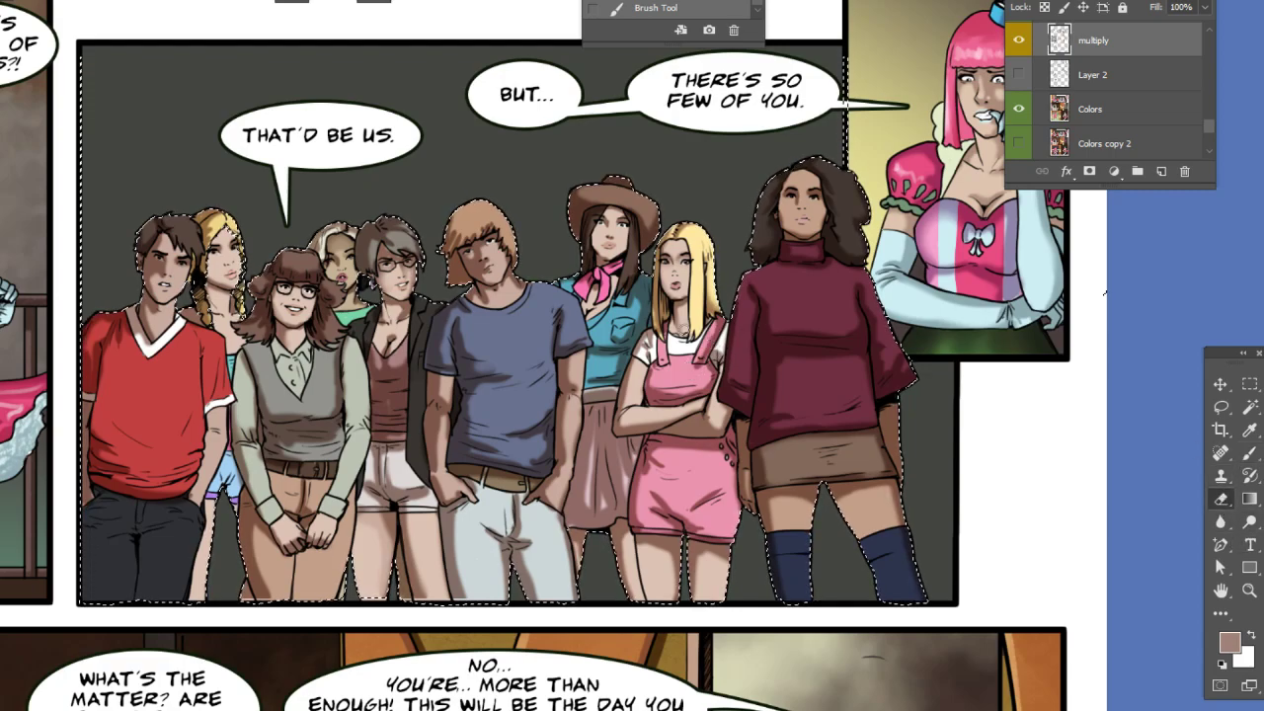
click(697, 367)
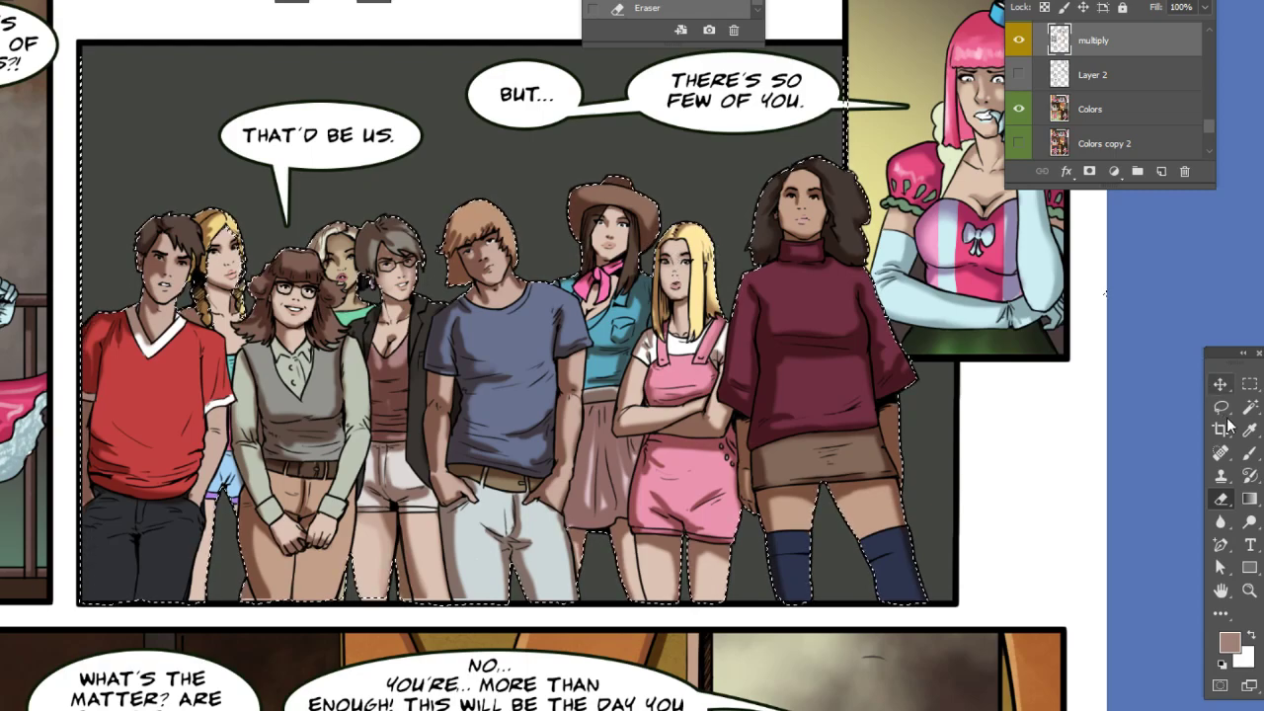
click(1247, 453)
right_click(769, 237)
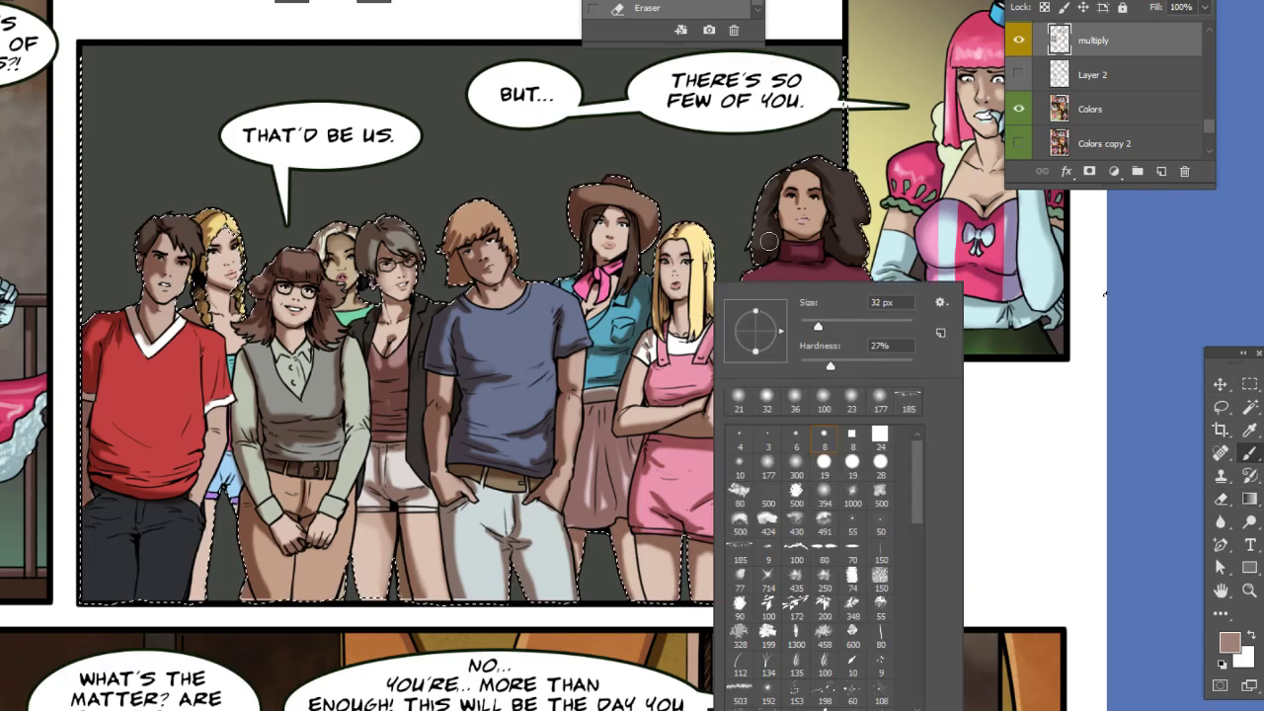
drag(671, 249, 679, 247)
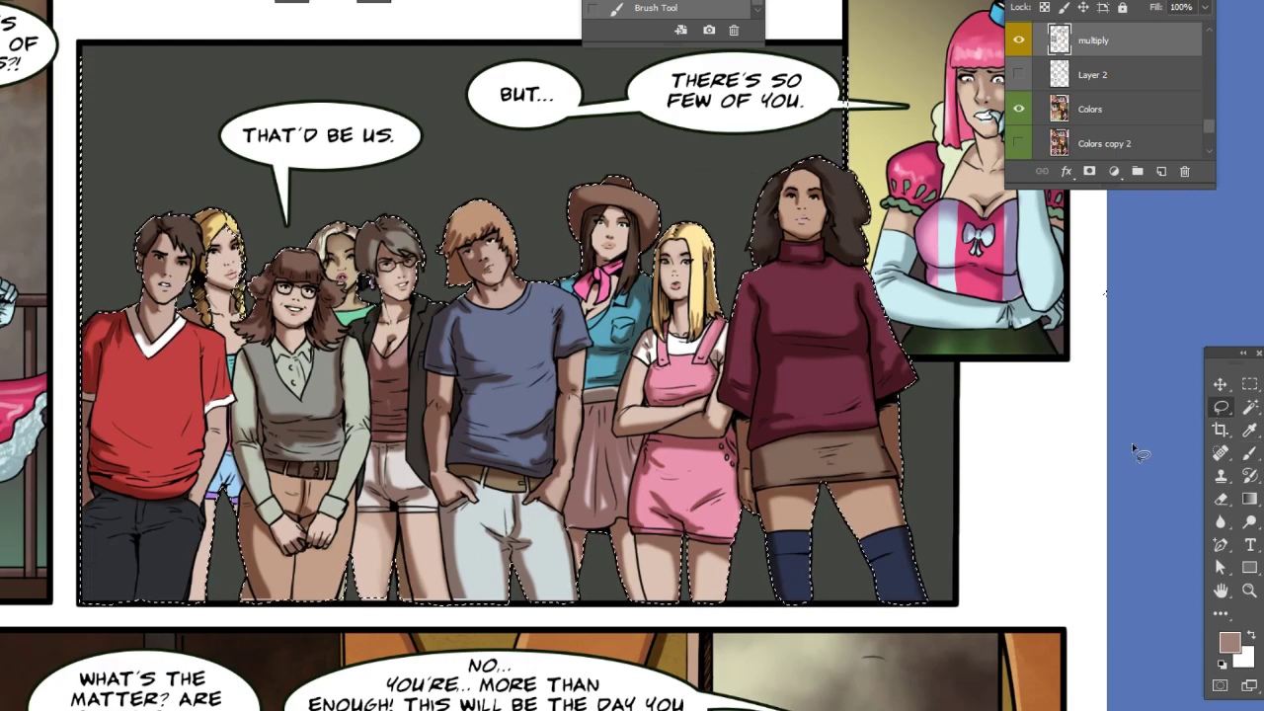
click(1220, 499)
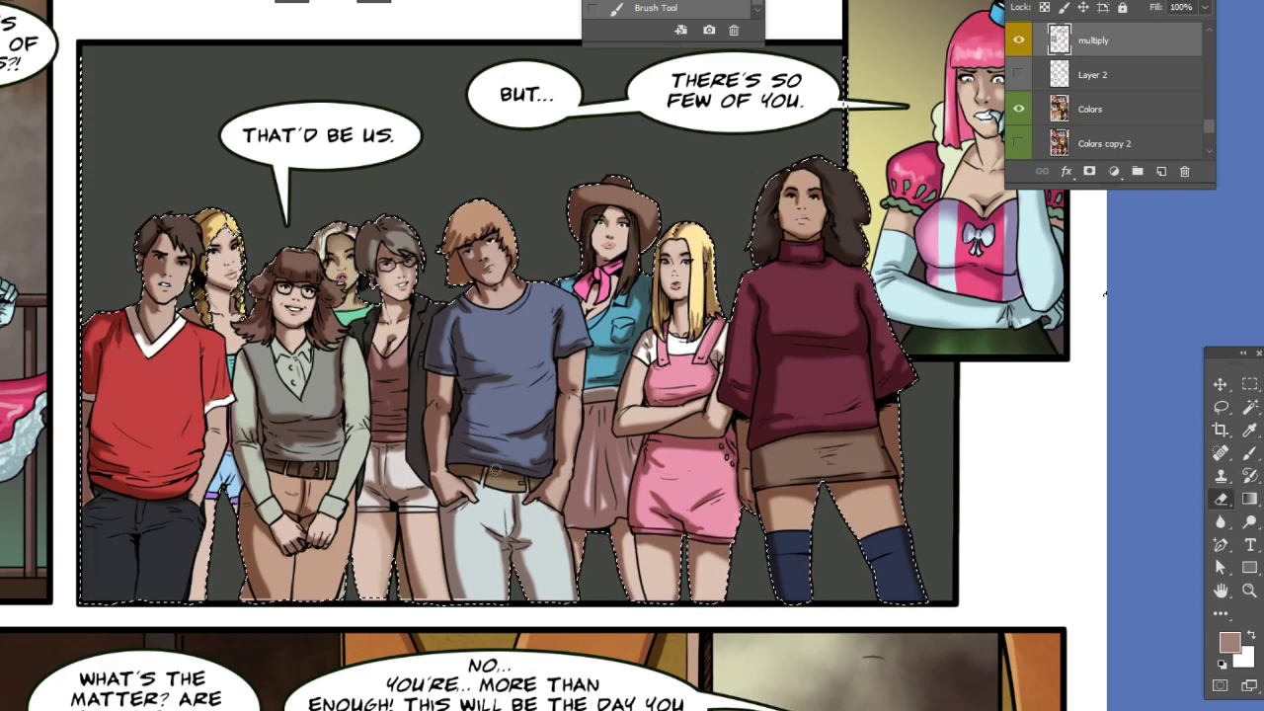
drag(510, 385, 498, 389)
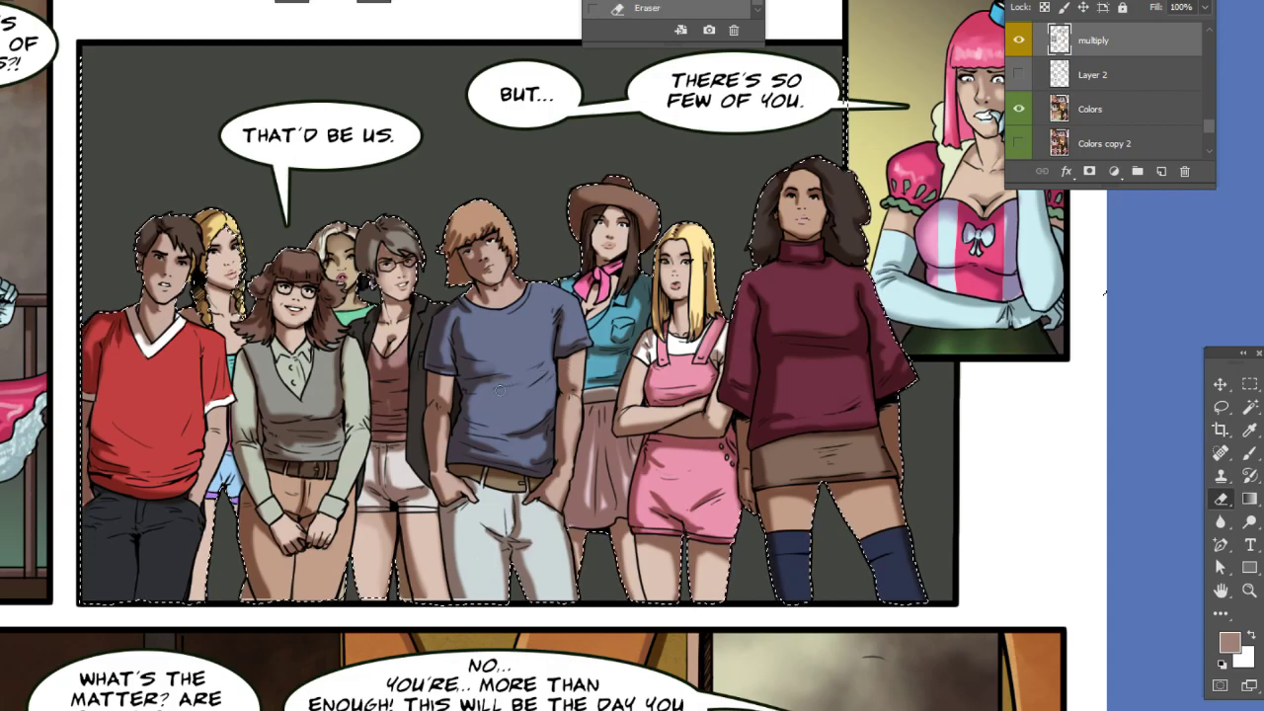
- Set the brush to 28 px and 55% hardness, and paint shadows on the red-shirted man and the braided woman behind him
mouse_move(612, 395)
mouse_down()
mouse_move(797, 447)
mouse_move(815, 427)
mouse_up()
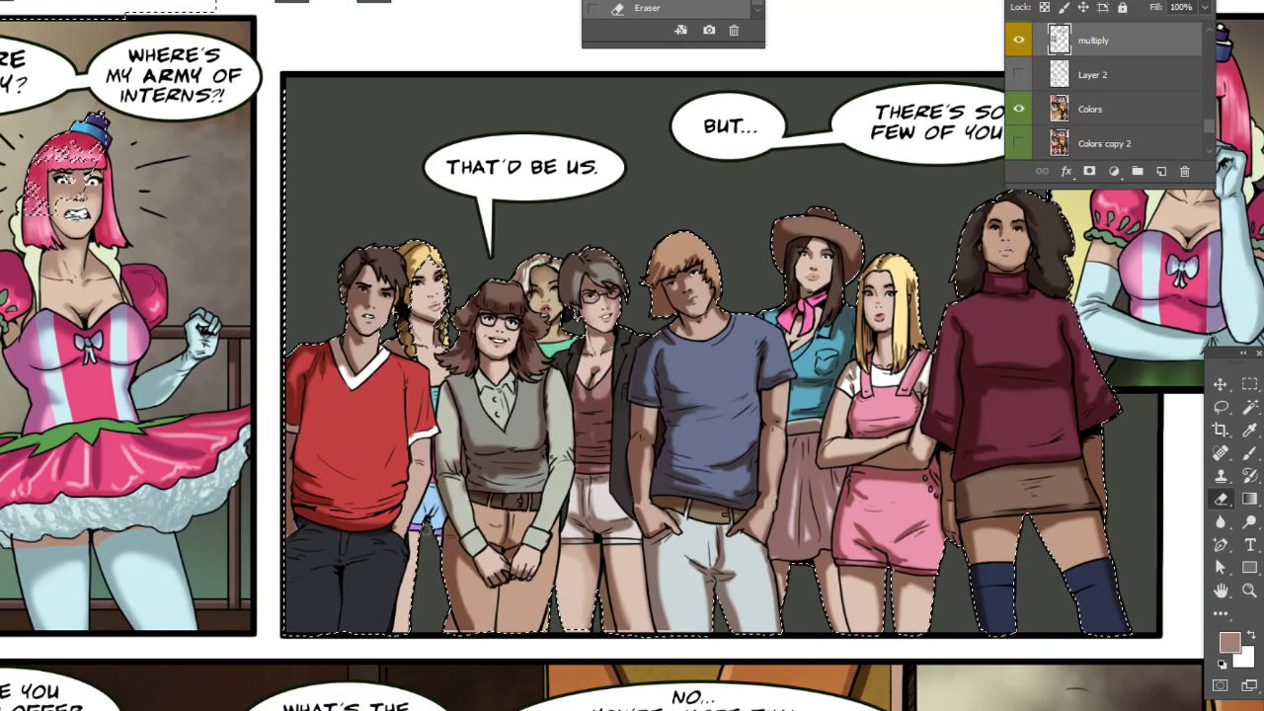
drag(442, 449, 641, 437)
right_click(634, 288)
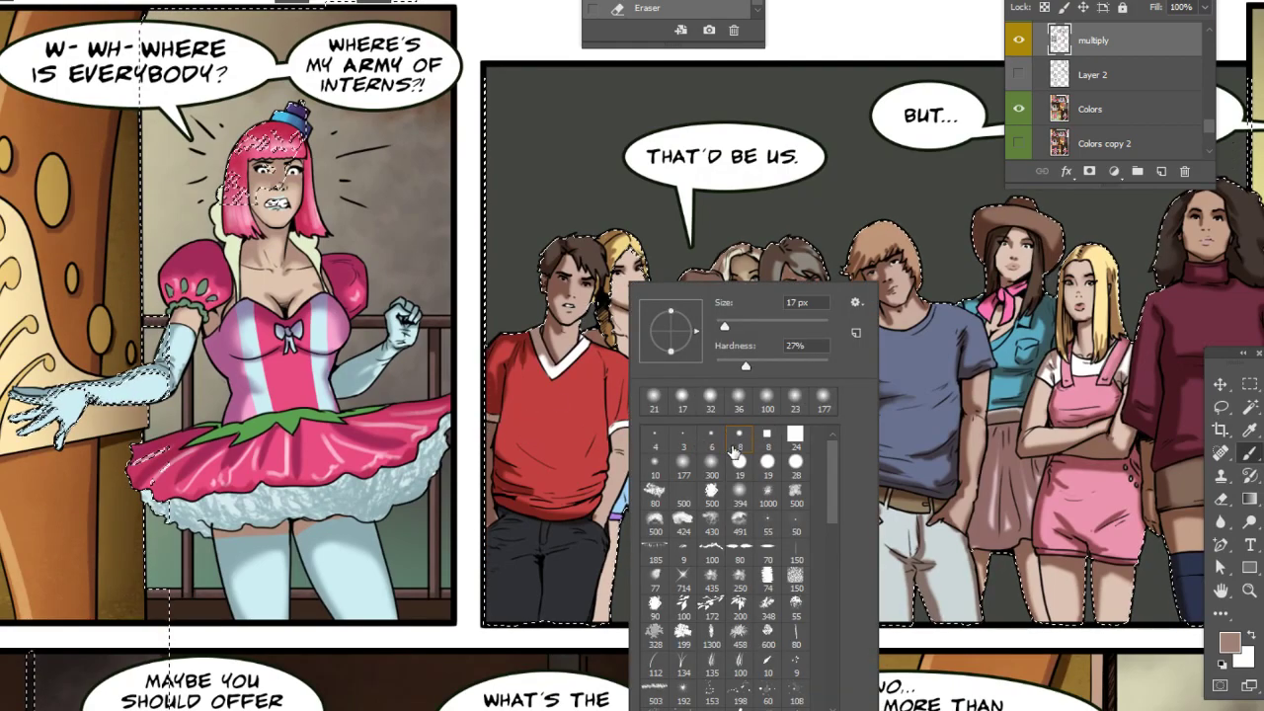
drag(724, 326, 776, 365)
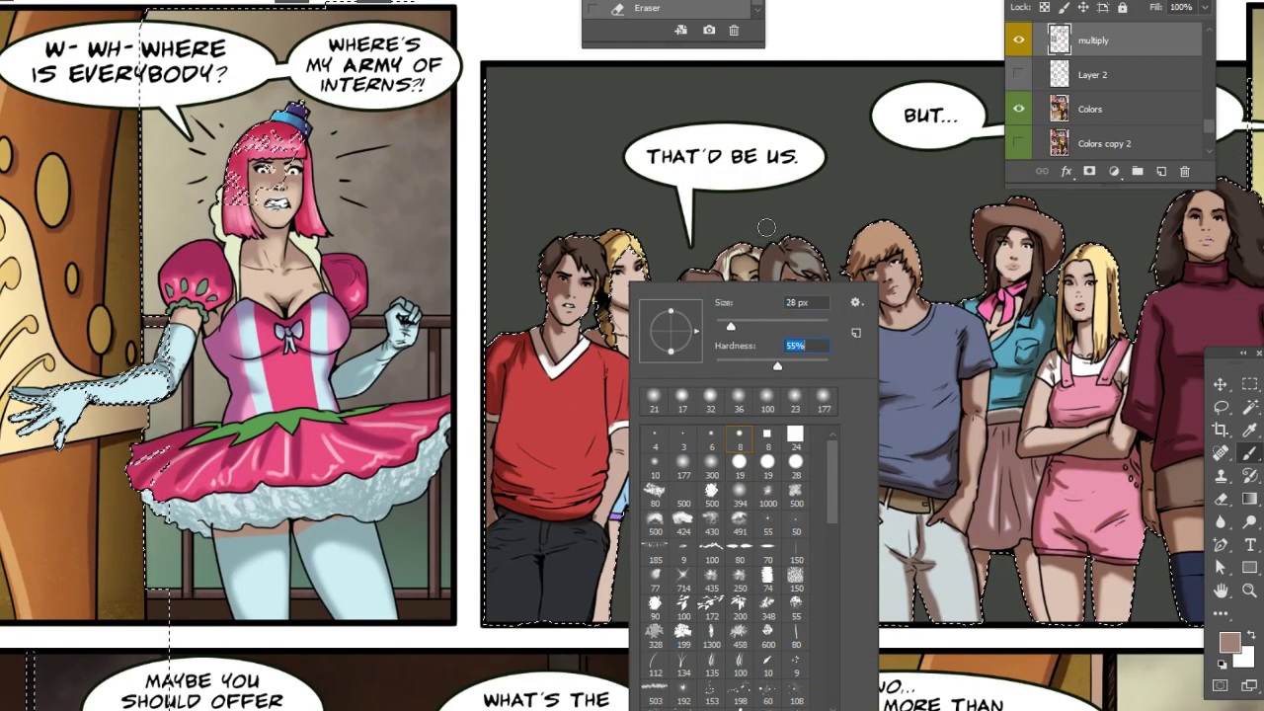
drag(559, 322, 566, 330)
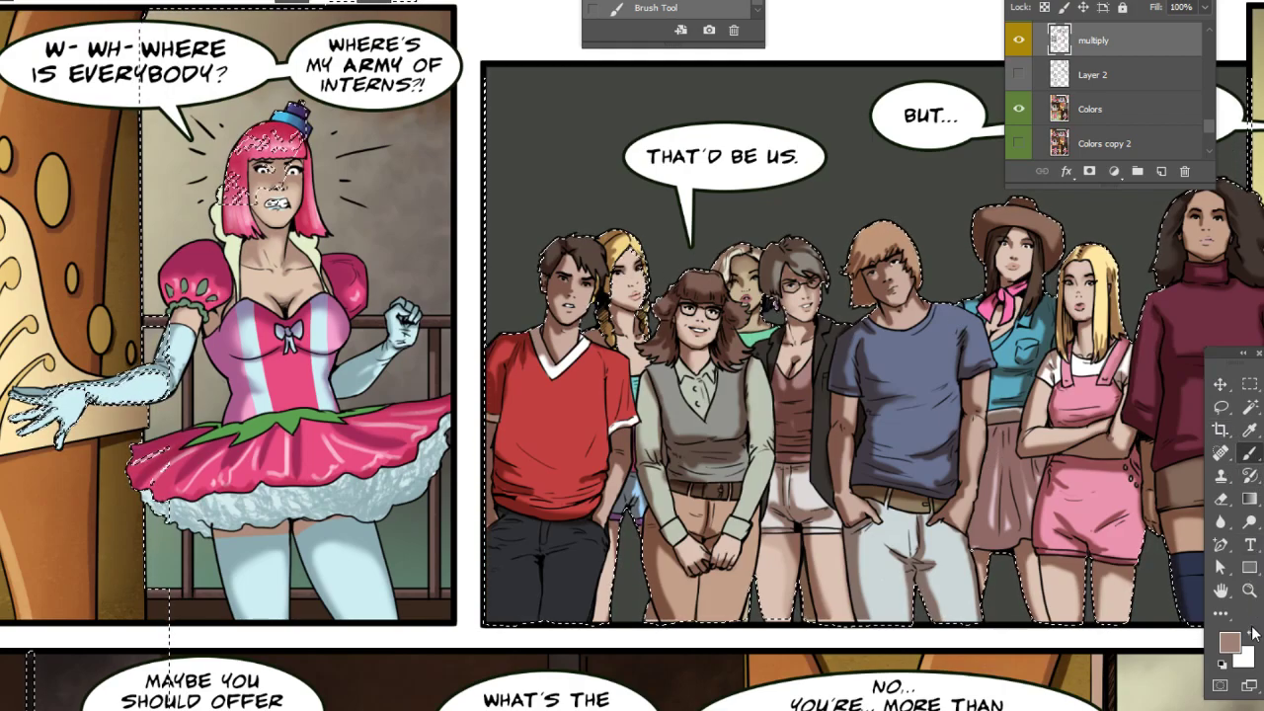
- Paint shadows on the red shirt's sleeve, side and lower folds with the brownish foreground colour
key(x)
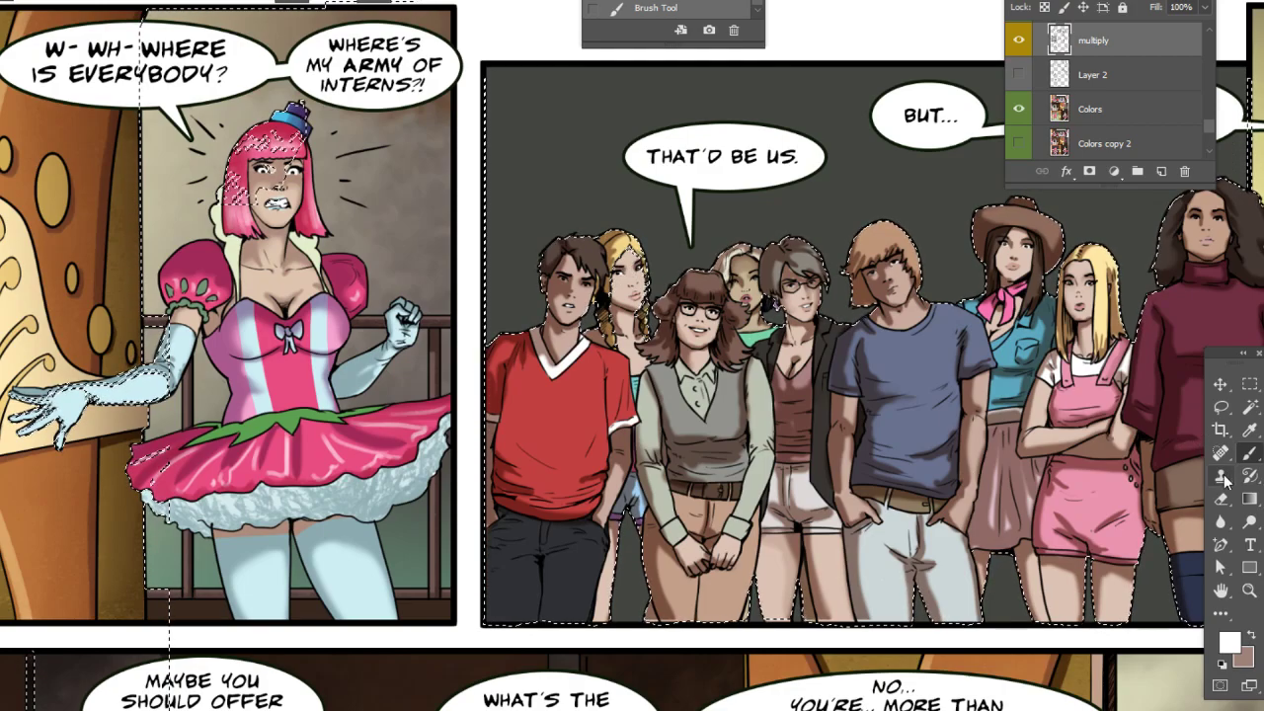
click(1248, 635)
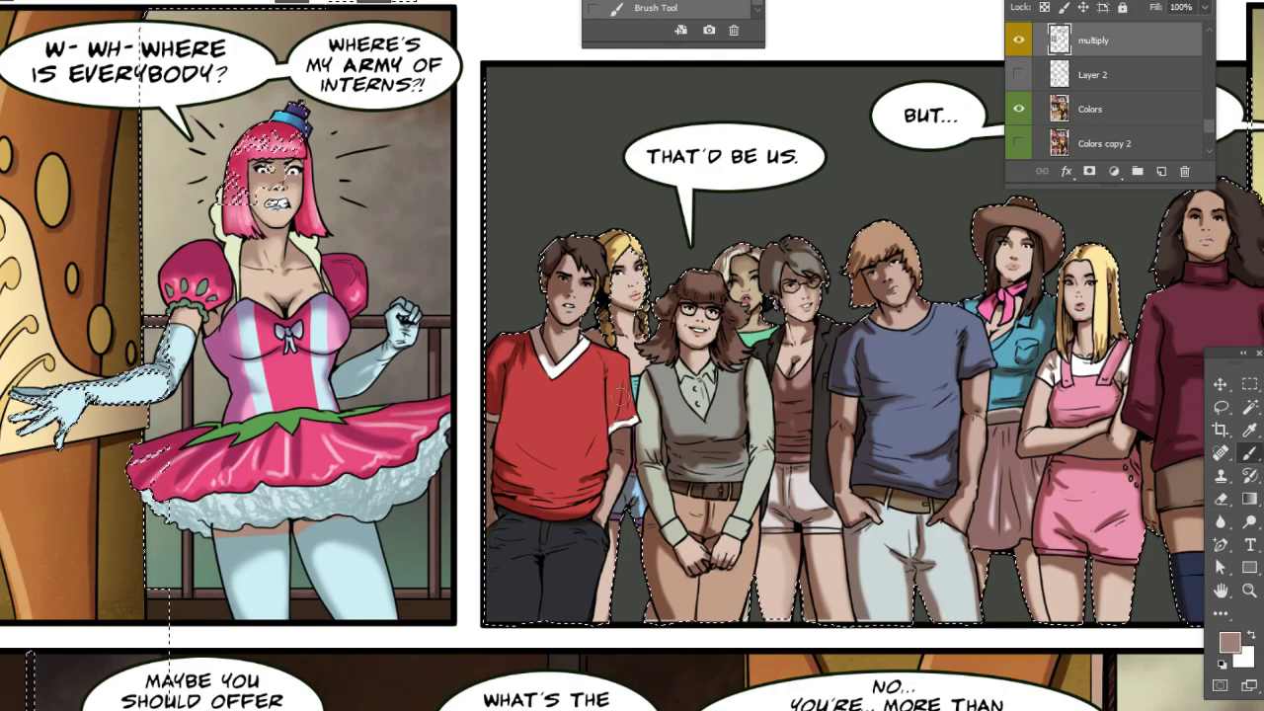
right_click(718, 289)
click(730, 230)
mouse_move(611, 426)
mouse_down()
mouse_move(607, 415)
mouse_move(612, 430)
mouse_move(625, 416)
mouse_move(622, 395)
mouse_move(612, 427)
mouse_move(628, 419)
mouse_up()
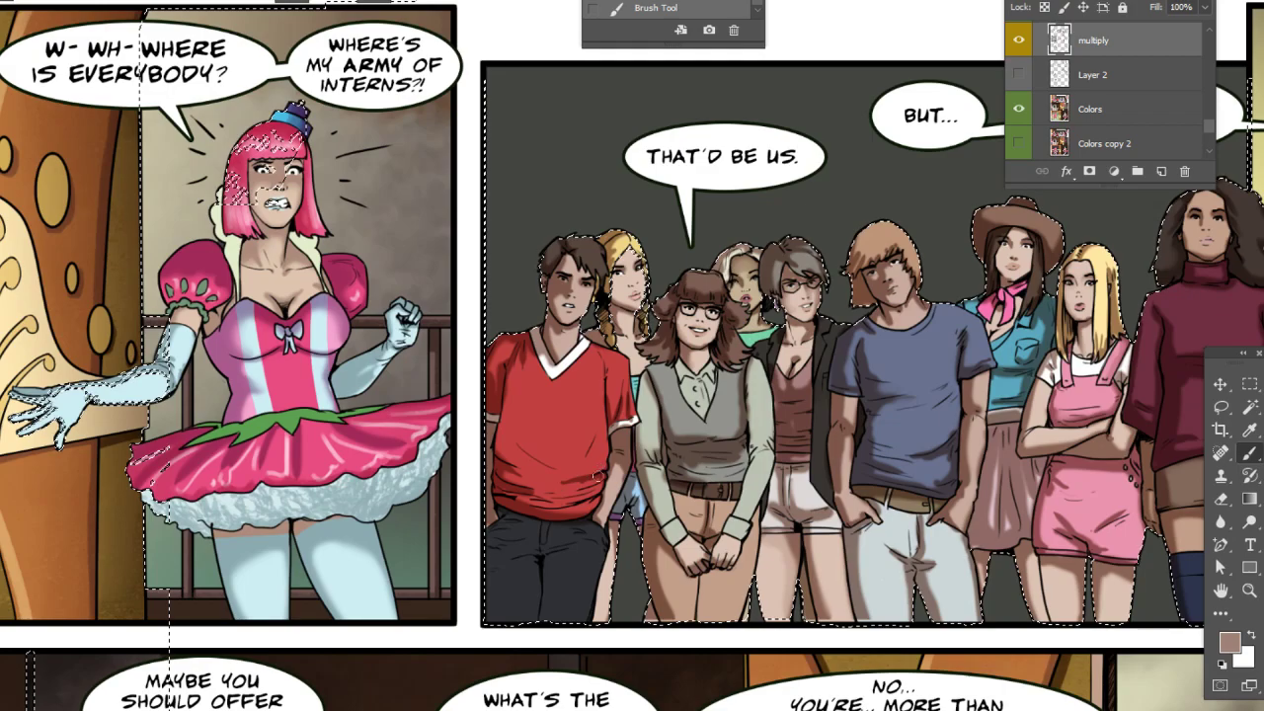
mouse_move(589, 459)
mouse_down()
mouse_move(608, 419)
mouse_move(600, 467)
mouse_up()
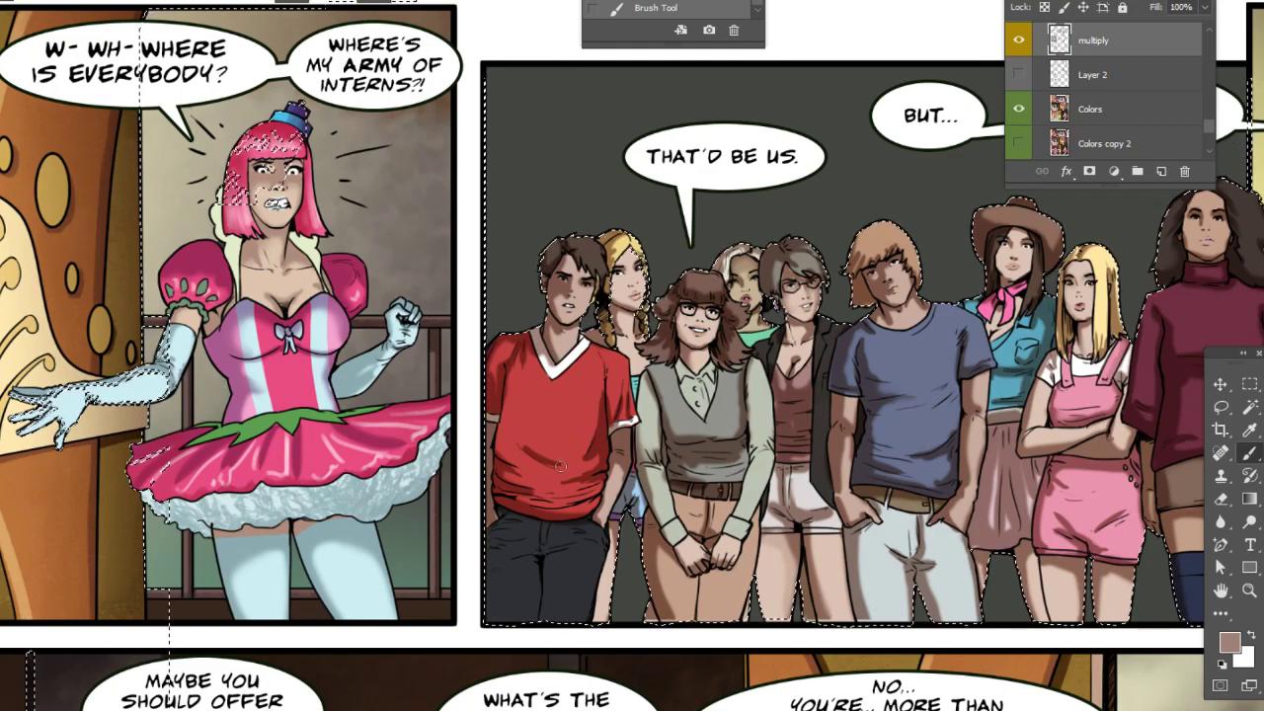
- Erase excess shading from the red shirt's lower front and ready the Brush for more shading
click(1221, 500)
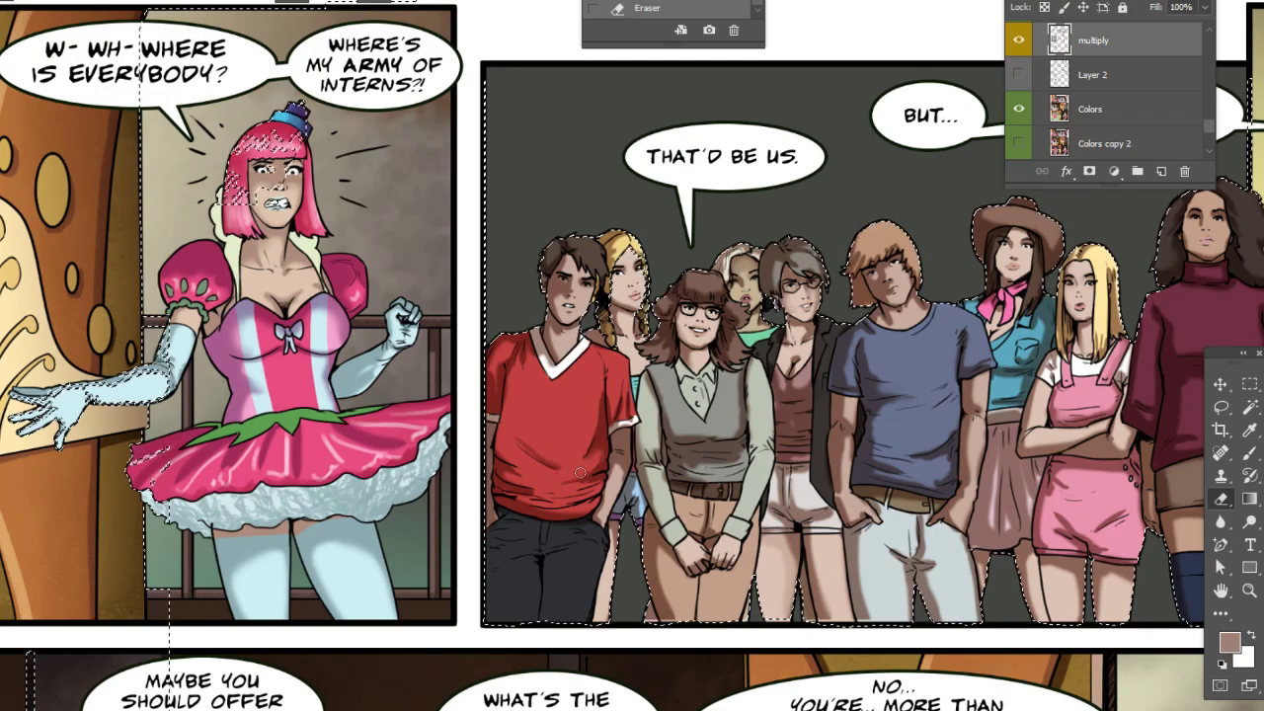
click(1248, 452)
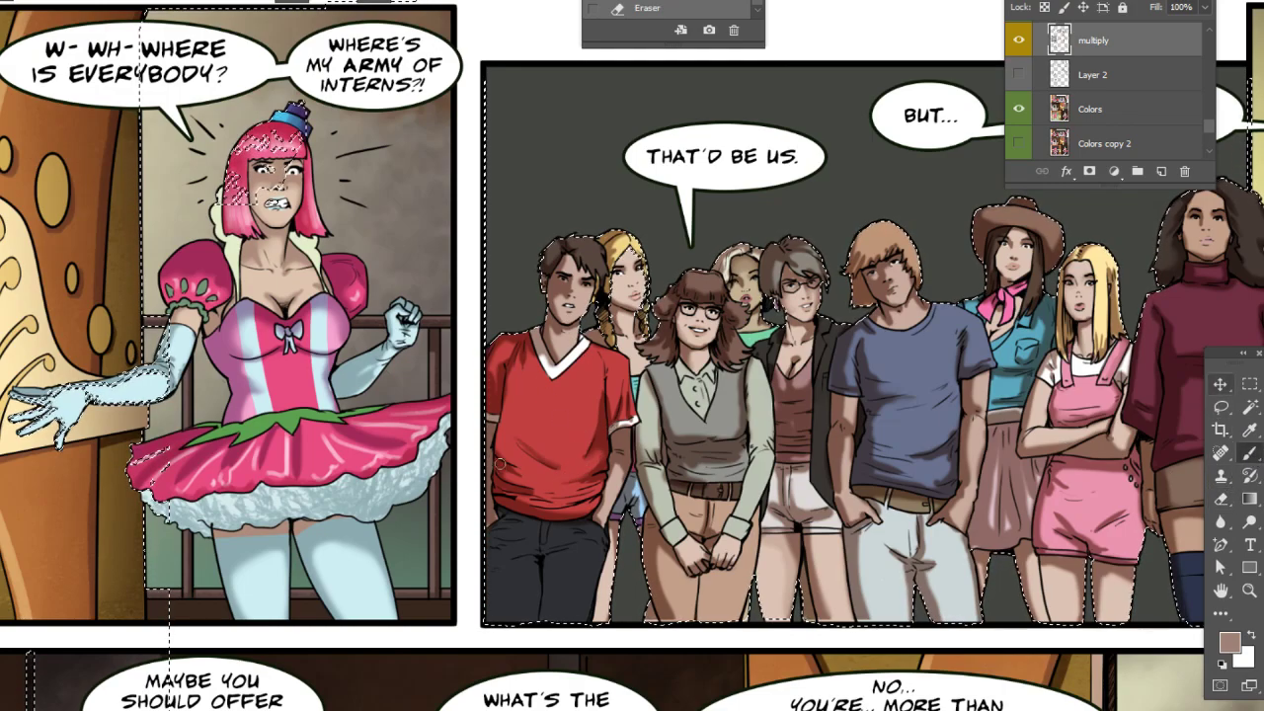
right_click(531, 288)
key(Return)
click(478, 206)
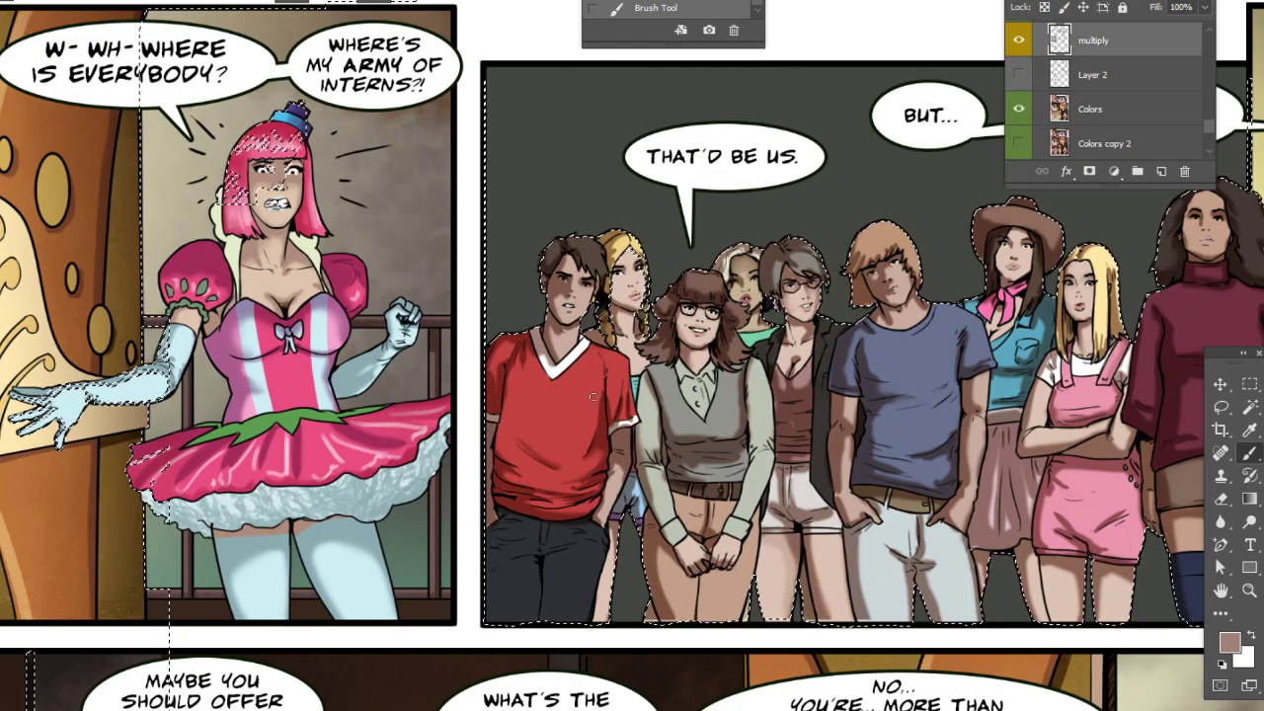
- Clean up the red shirt's lower folds with the Eraser and paint further shadows along its hem
click(1221, 499)
drag(581, 484, 574, 487)
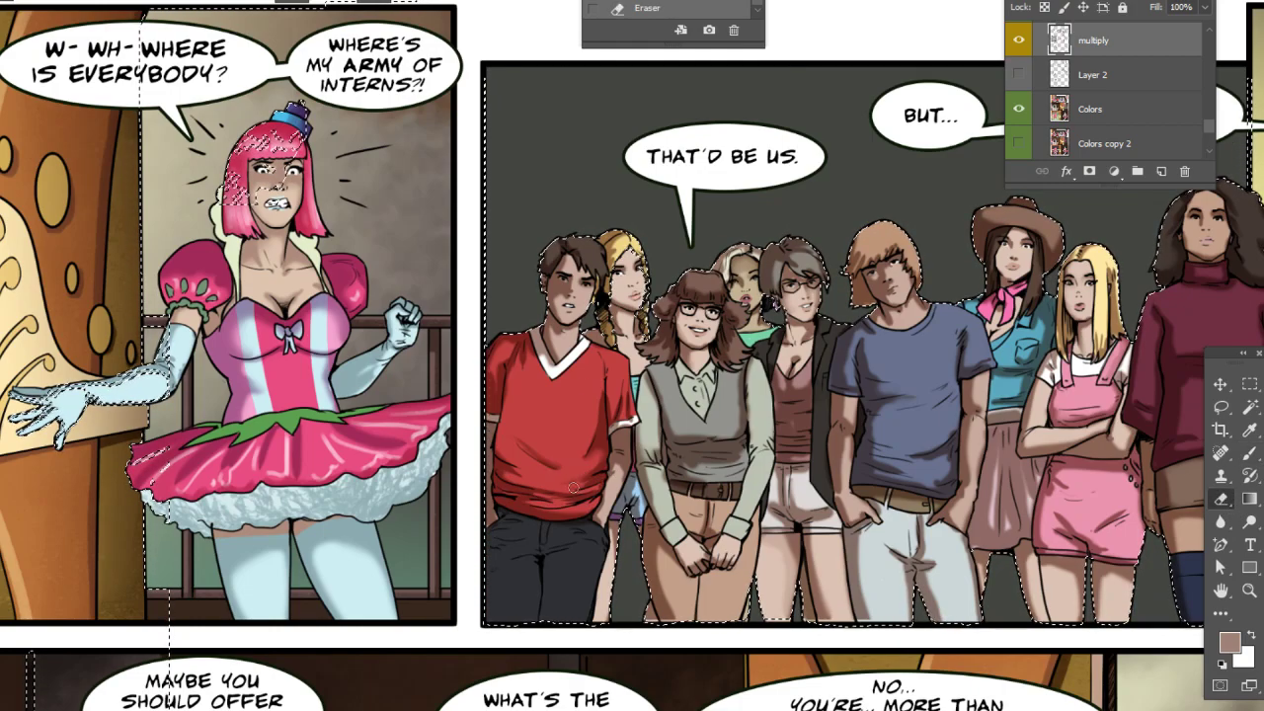
click(1249, 452)
drag(63, 391, 116, 383)
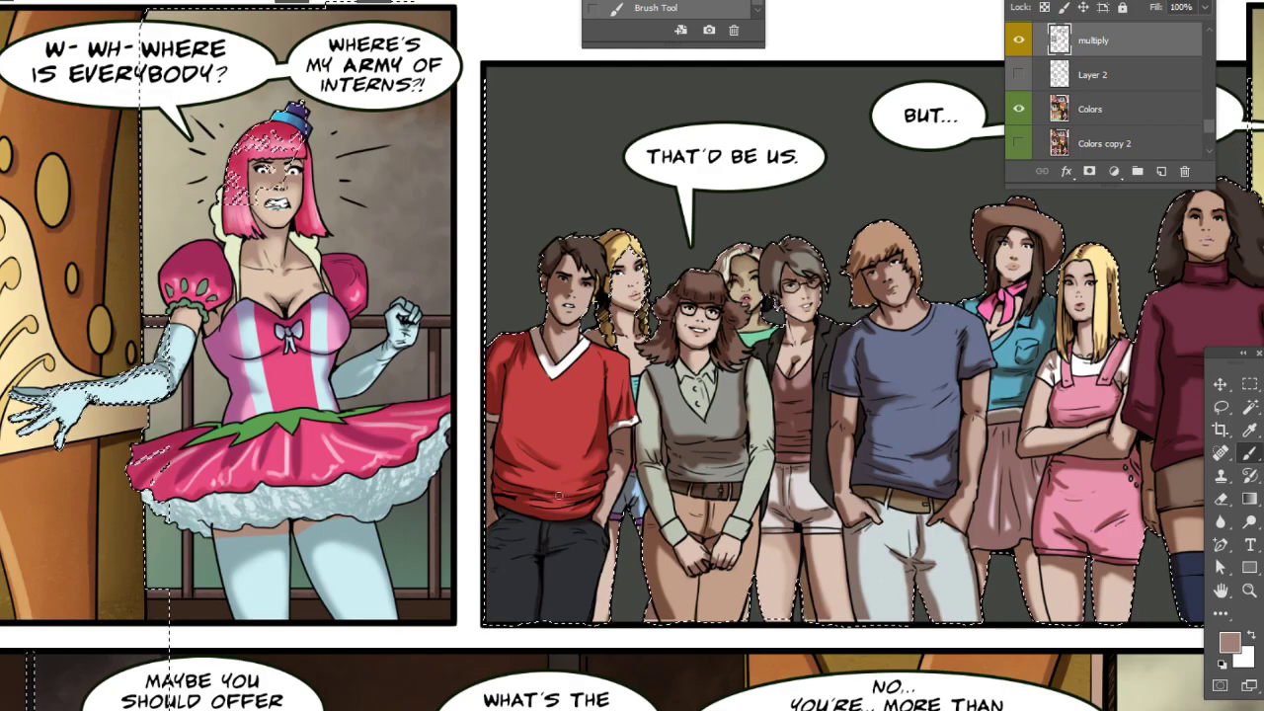
drag(842, 486, 700, 471)
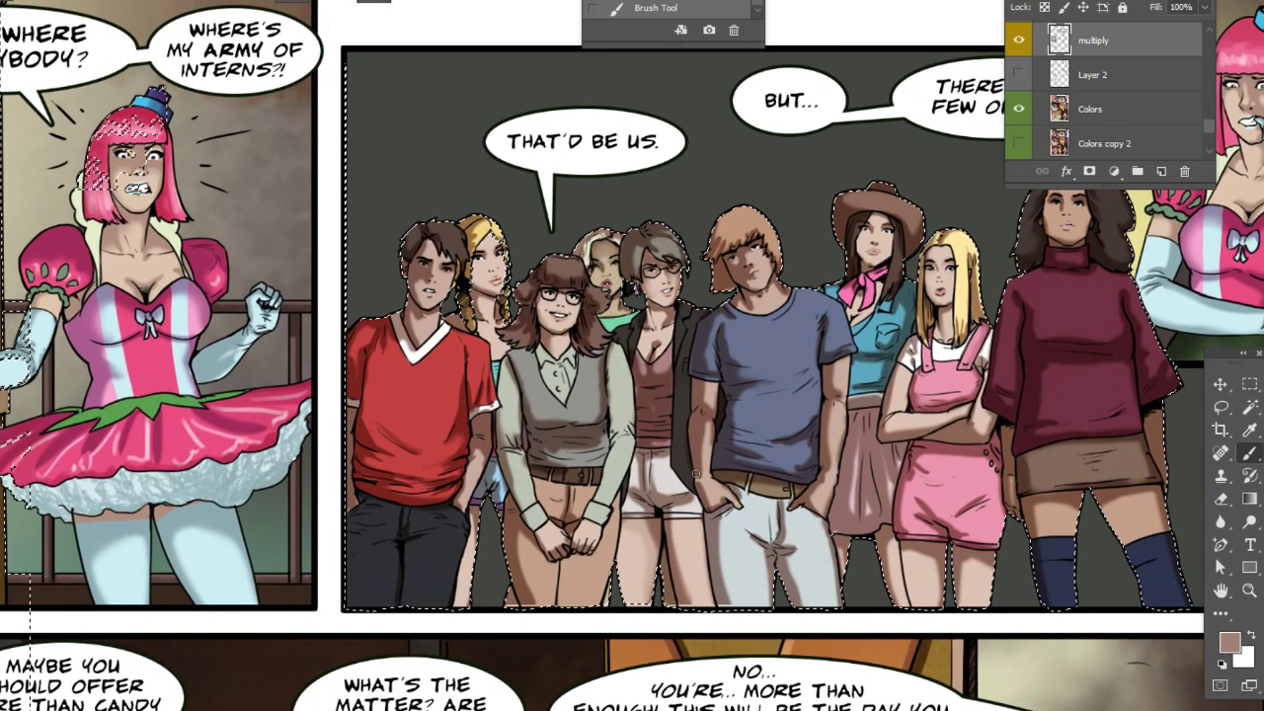
- Paint further shadows on the multiply layer over the maroon-sweater woman's legs and boots and the back-row blonde's green top
drag(696, 474, 685, 502)
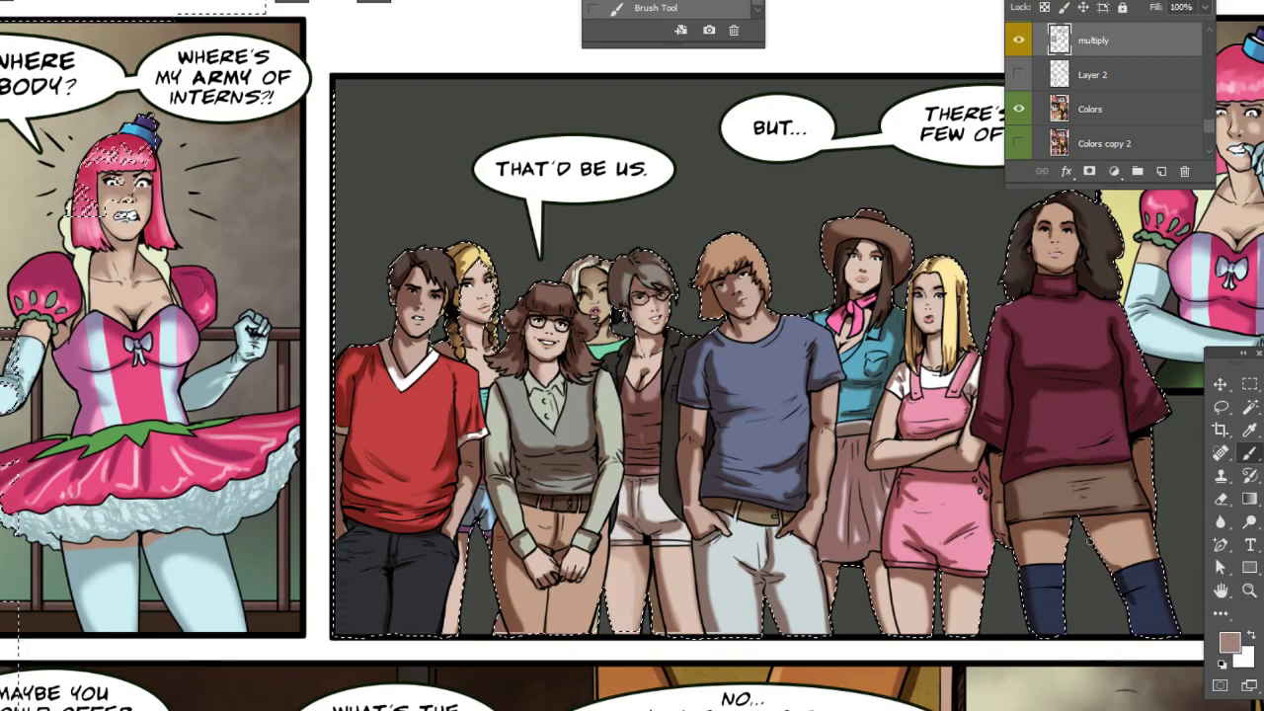
drag(1150, 569, 975, 450)
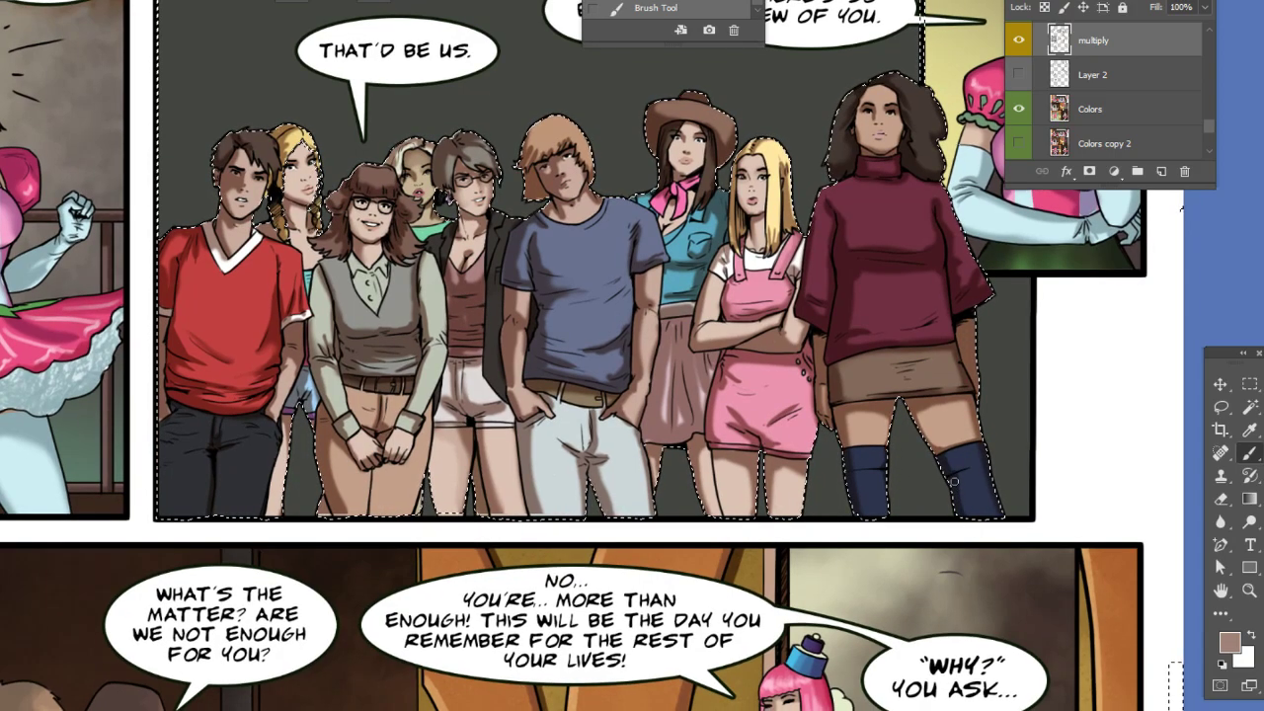
drag(980, 539, 1062, 576)
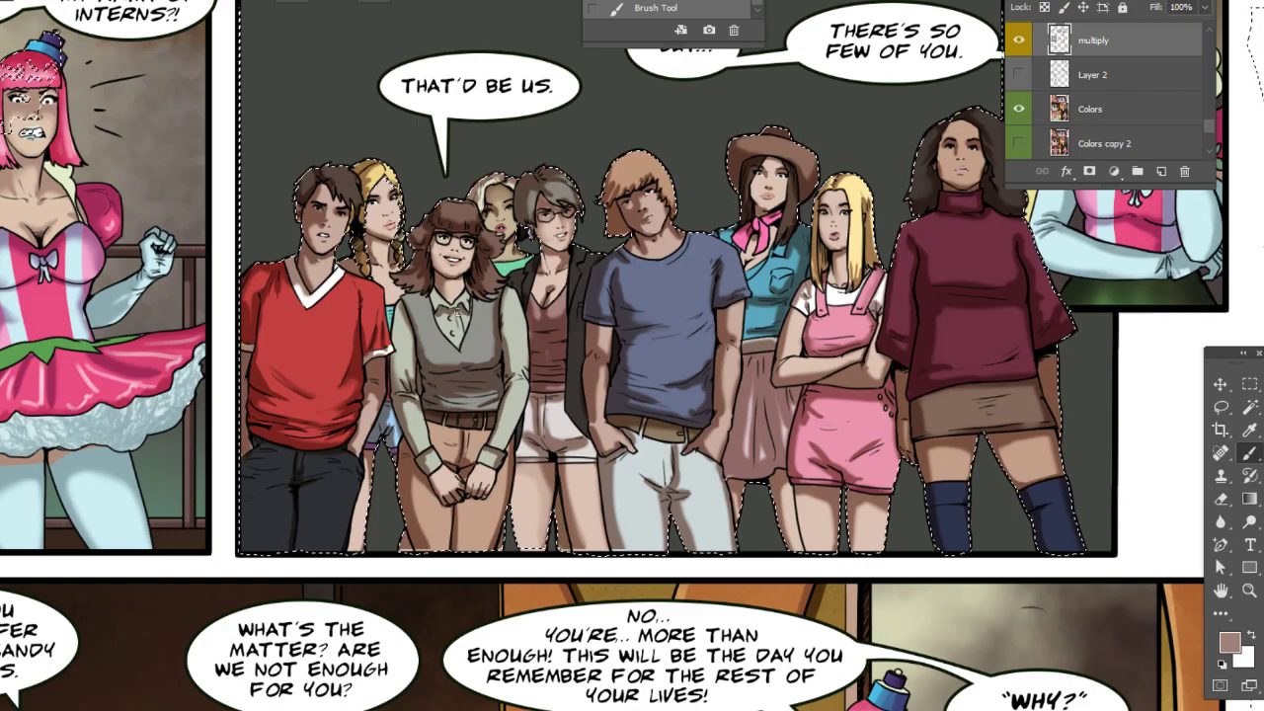
drag(498, 237, 466, 231)
drag(814, 412, 783, 443)
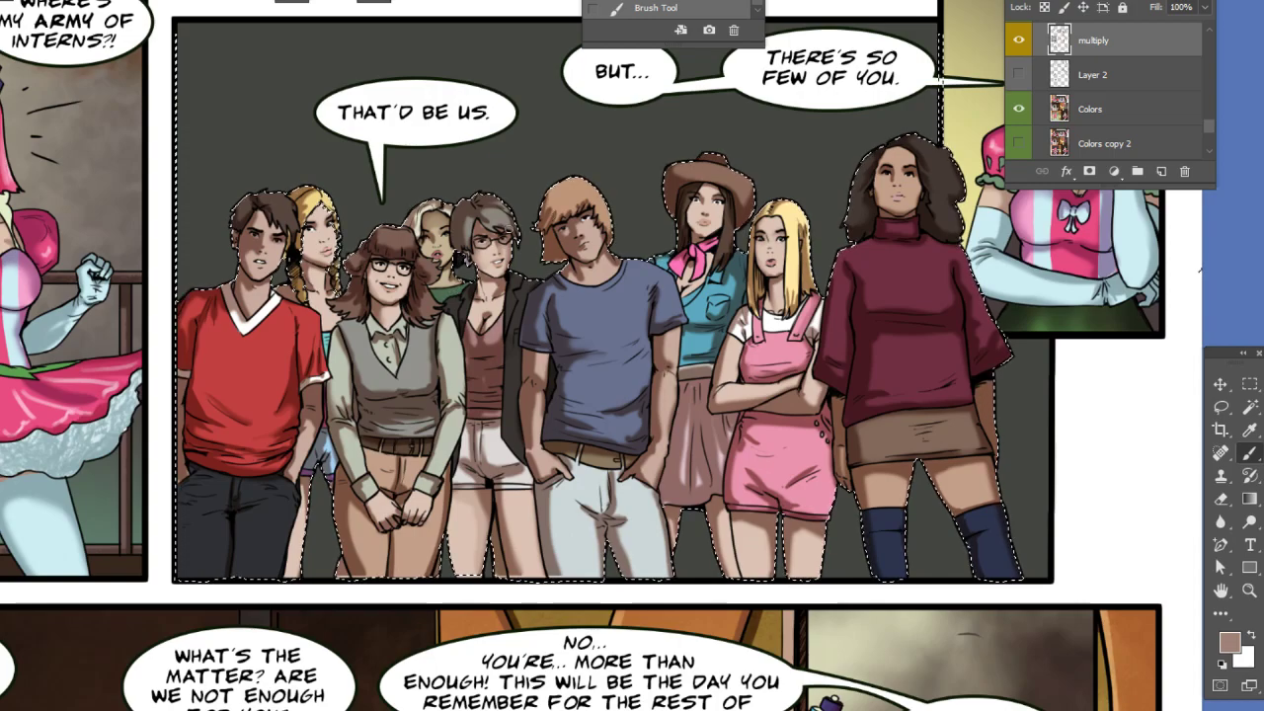
drag(918, 320, 851, 337)
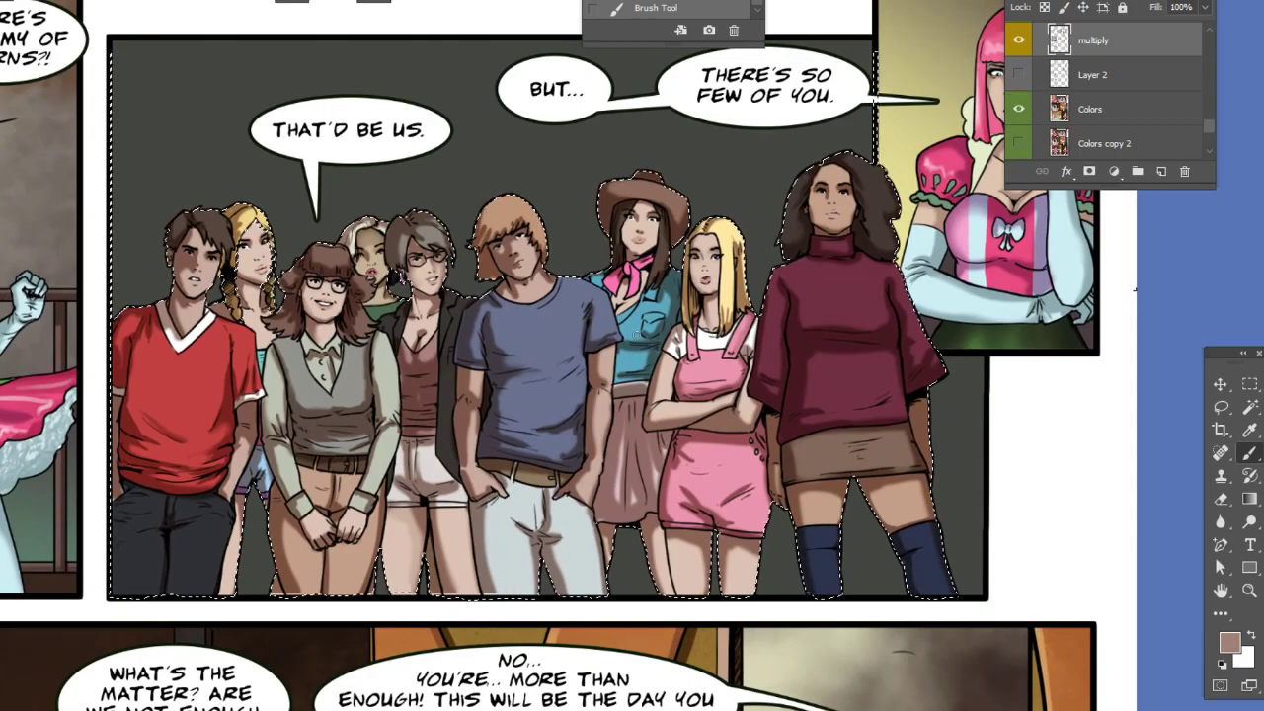
- Check the hat-wearing woman's blue plaid shirt in the panel below as a reference for the group panel
drag(306, 701, 758, 333)
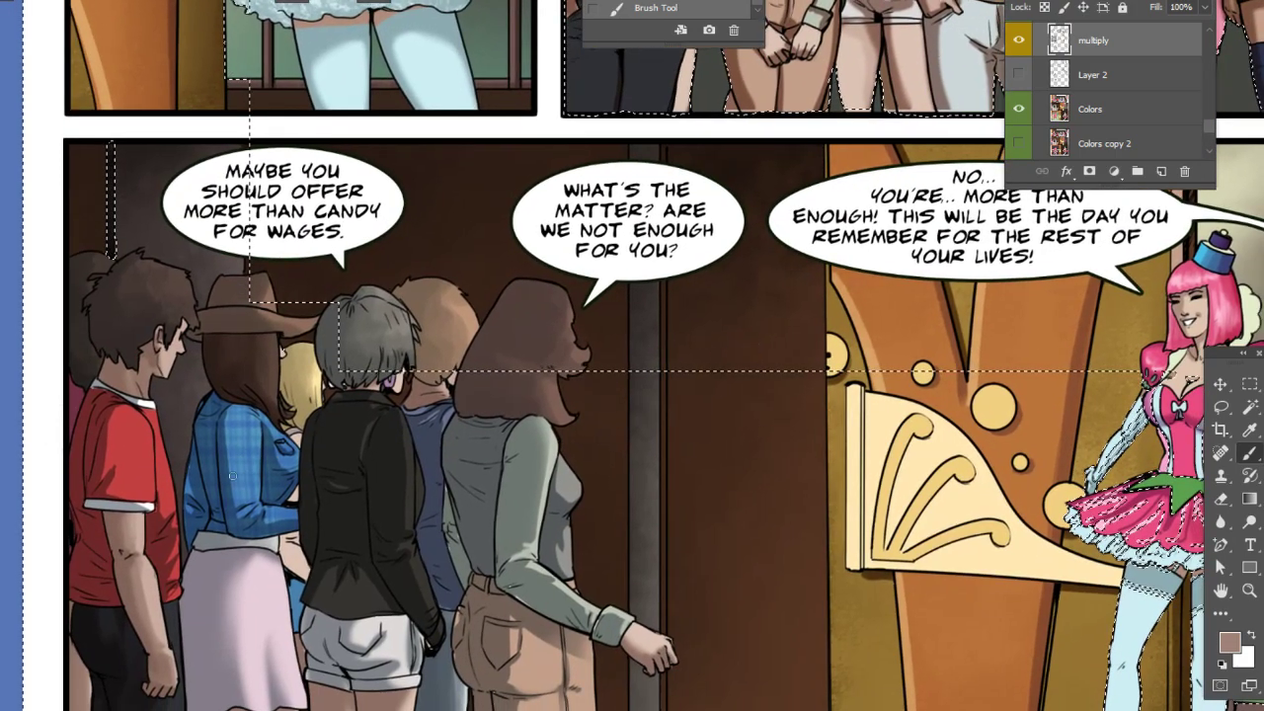
drag(638, 209, 272, 514)
drag(646, 244, 564, 407)
drag(663, 410, 698, 426)
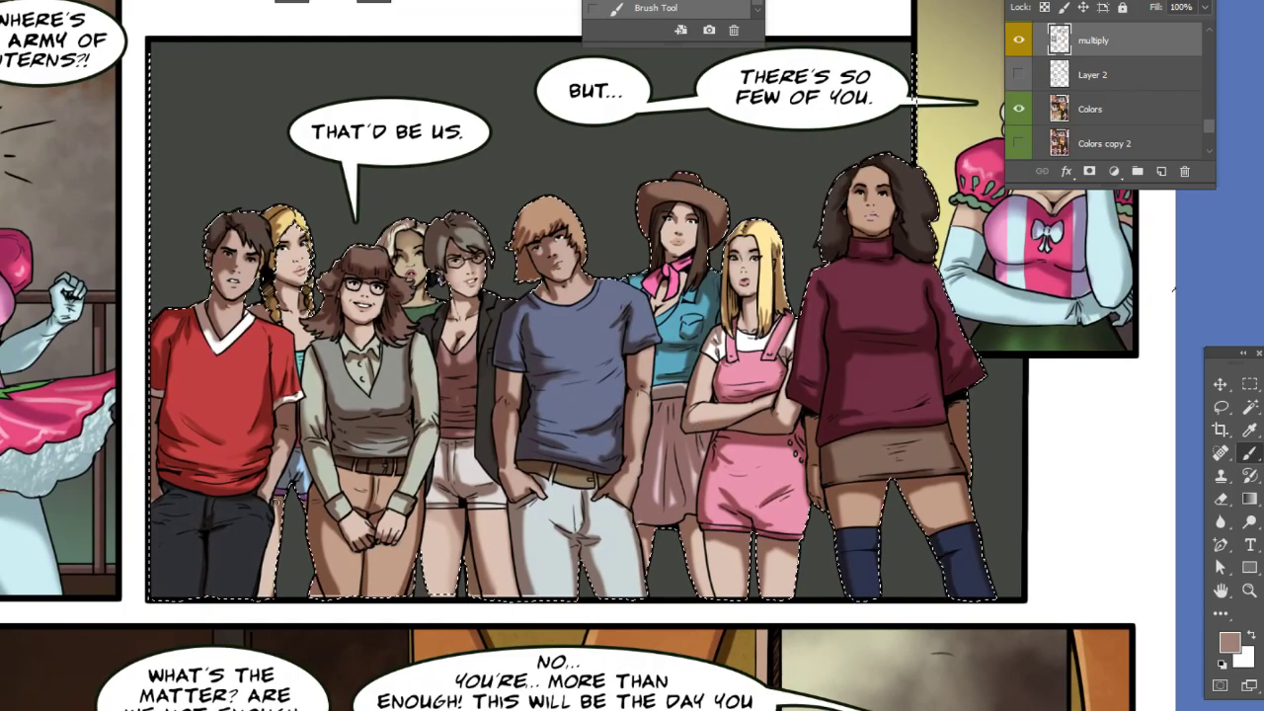
drag(399, 453, 429, 540)
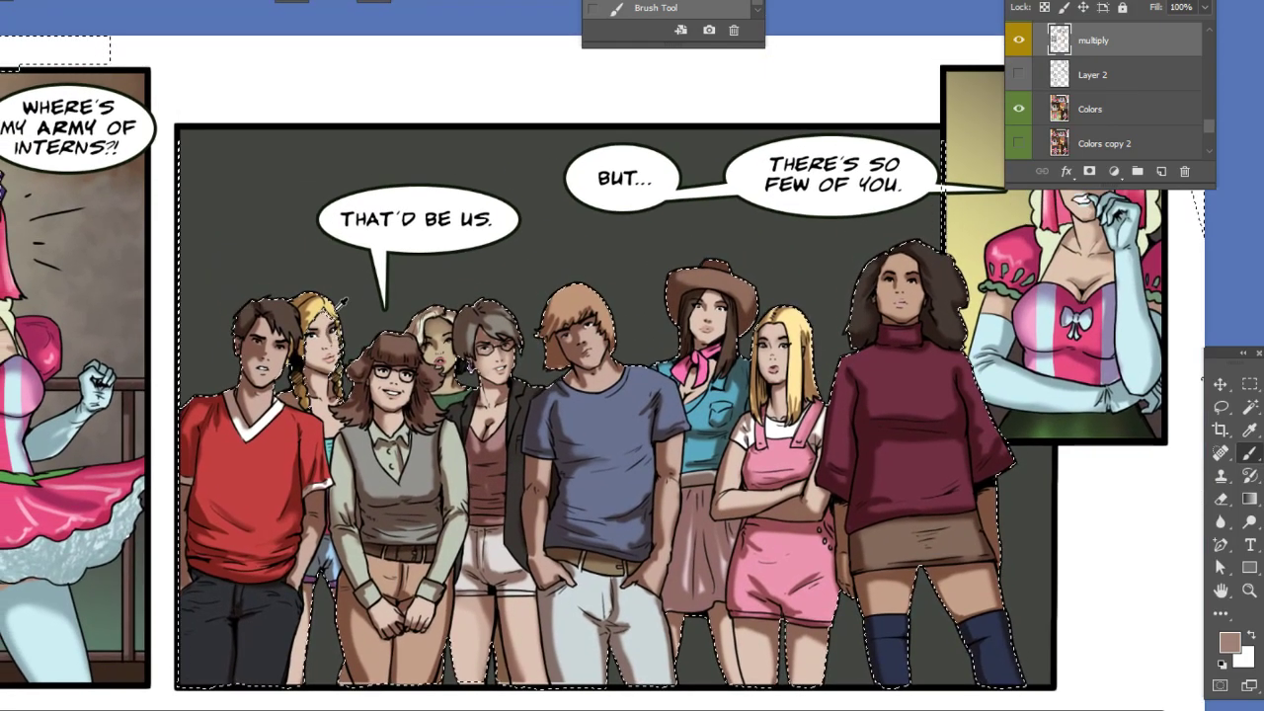
- Drop the current selection and select the hat-wearing woman's blue shirt with the Magic Wand, using the Colors copy 2 layer
click(1221, 498)
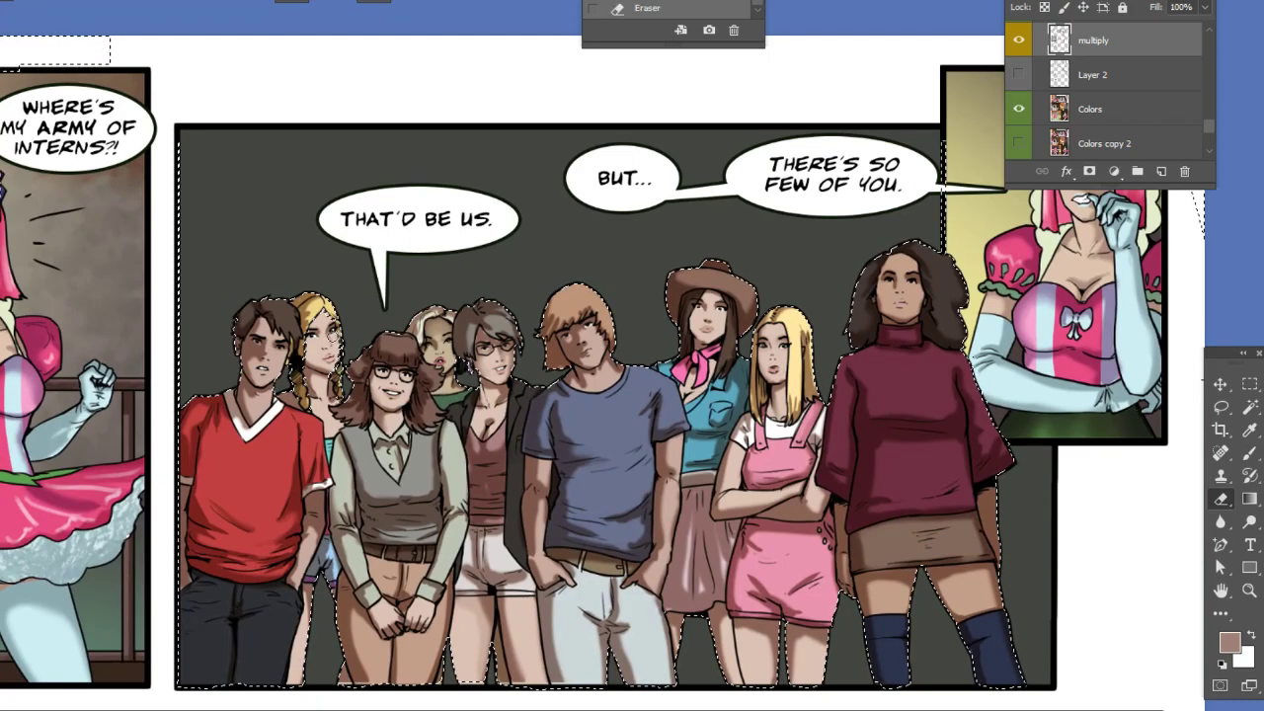
drag(643, 419, 606, 424)
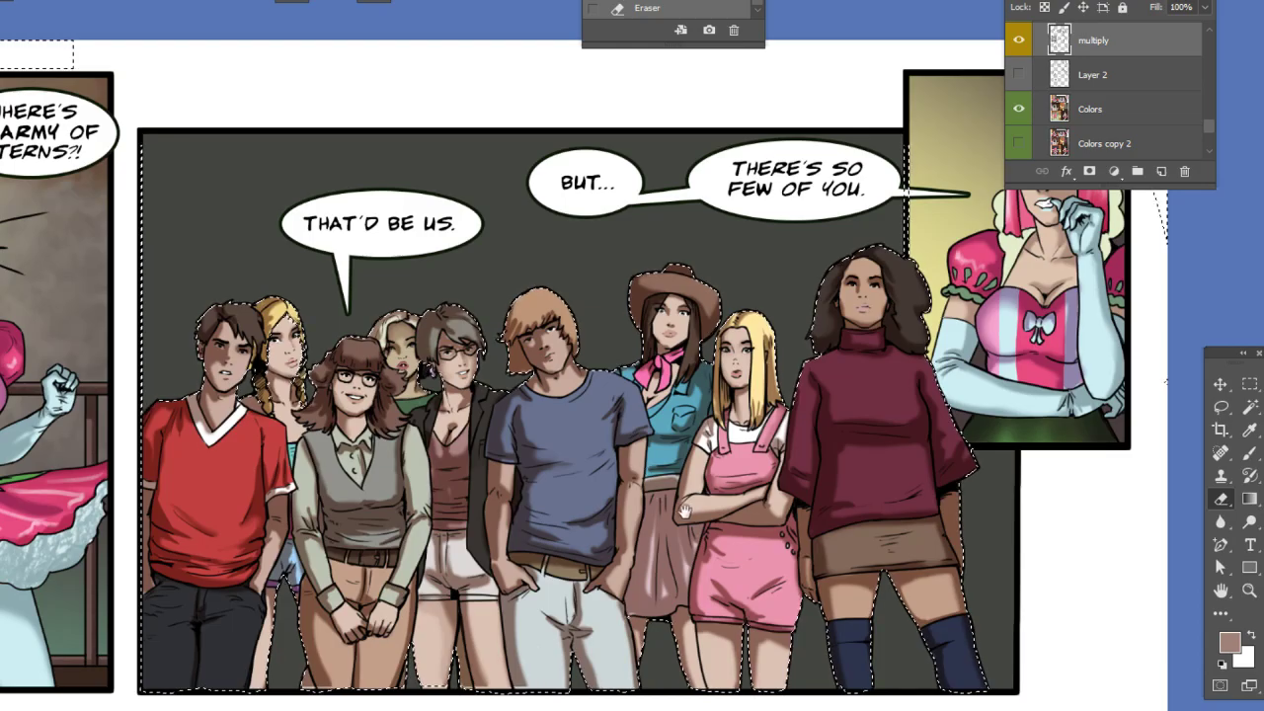
drag(844, 412, 817, 397)
drag(907, 431, 834, 438)
click(1249, 408)
mouse_move(651, 452)
mouse_down()
mouse_move(725, 353)
mouse_move(793, 358)
mouse_up()
drag(828, 203, 261, 692)
click(1095, 300)
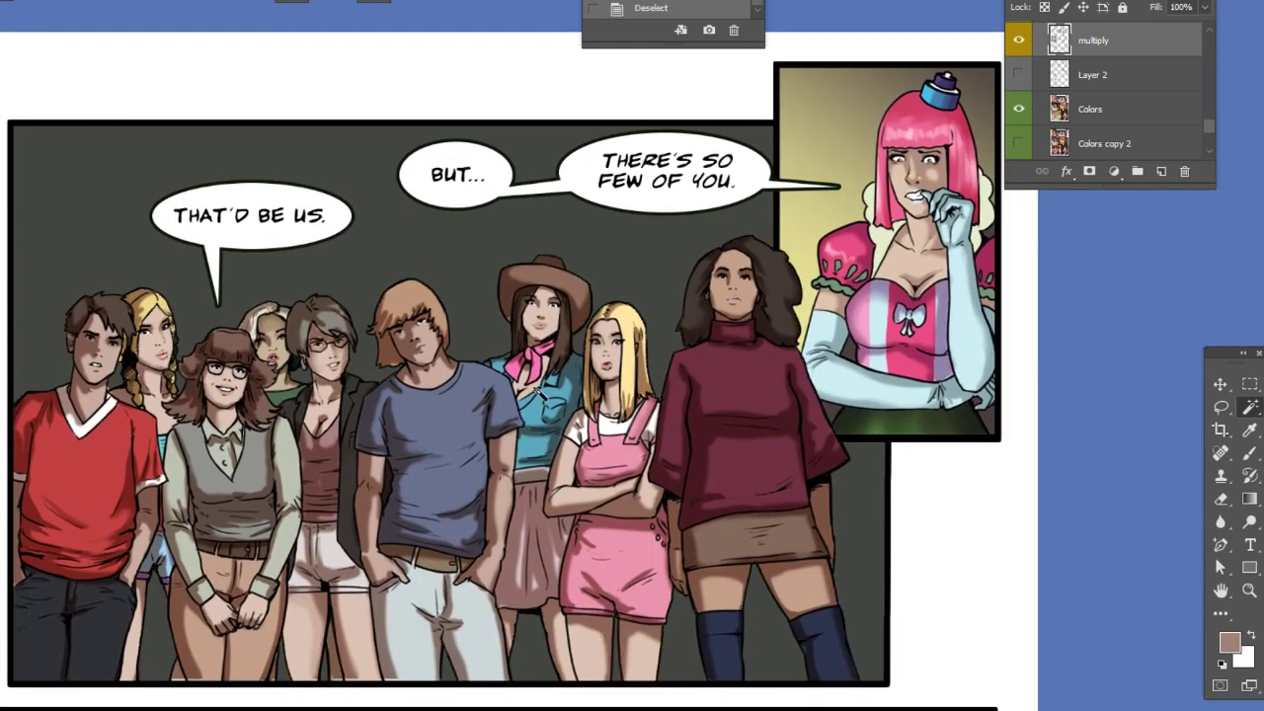
click(1106, 145)
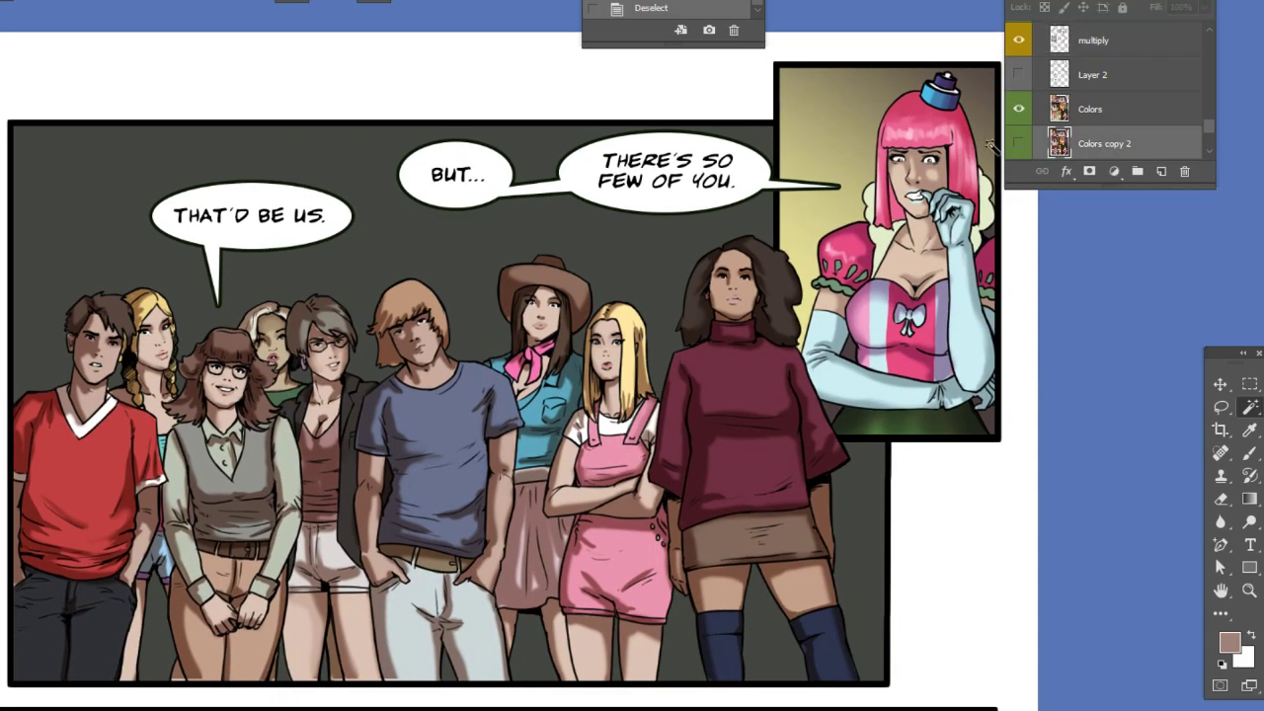
click(555, 406)
- Choose the textured 185 px brush tip and set the foreground colour to dark blue 384377
click(1248, 452)
right_click(616, 514)
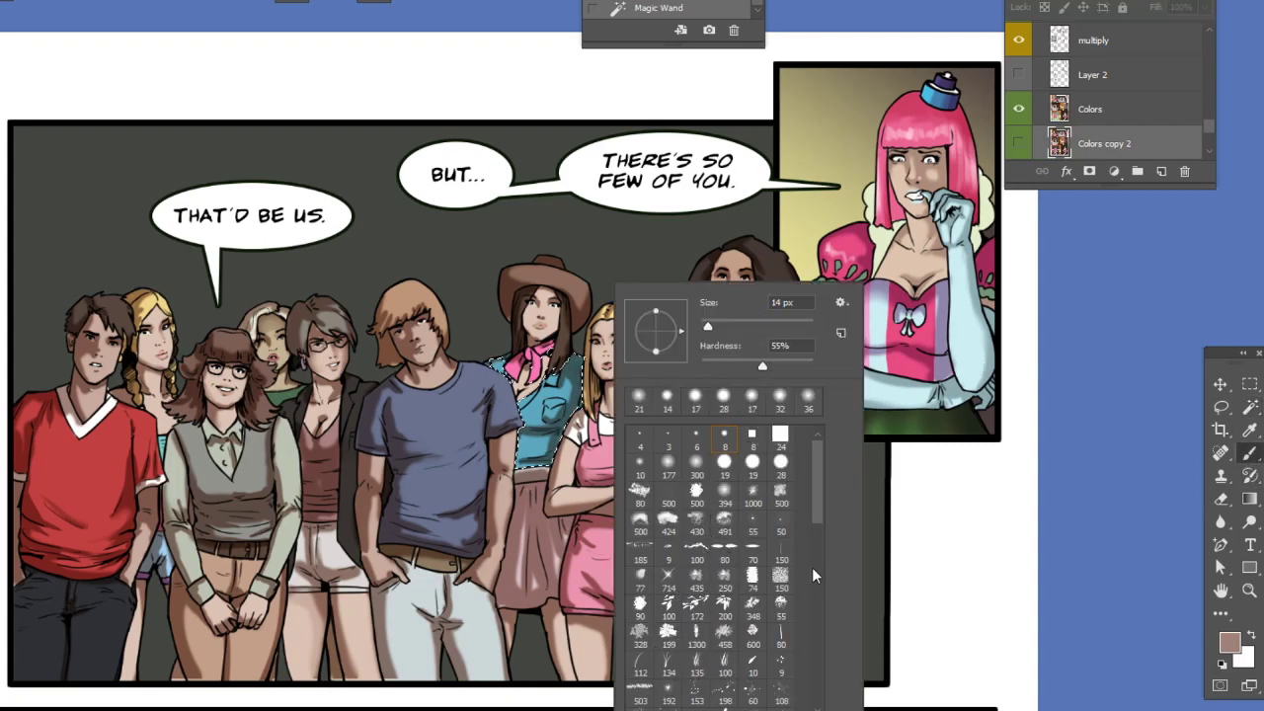
drag(815, 523, 817, 545)
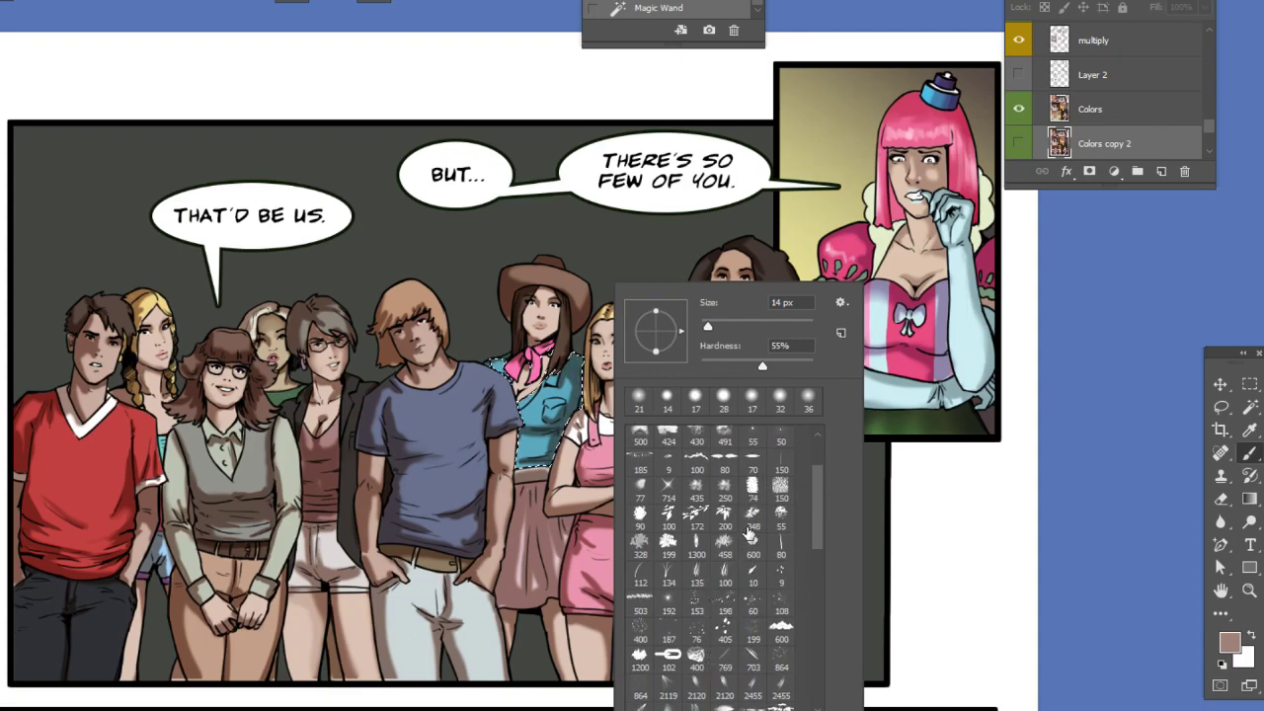
click(640, 462)
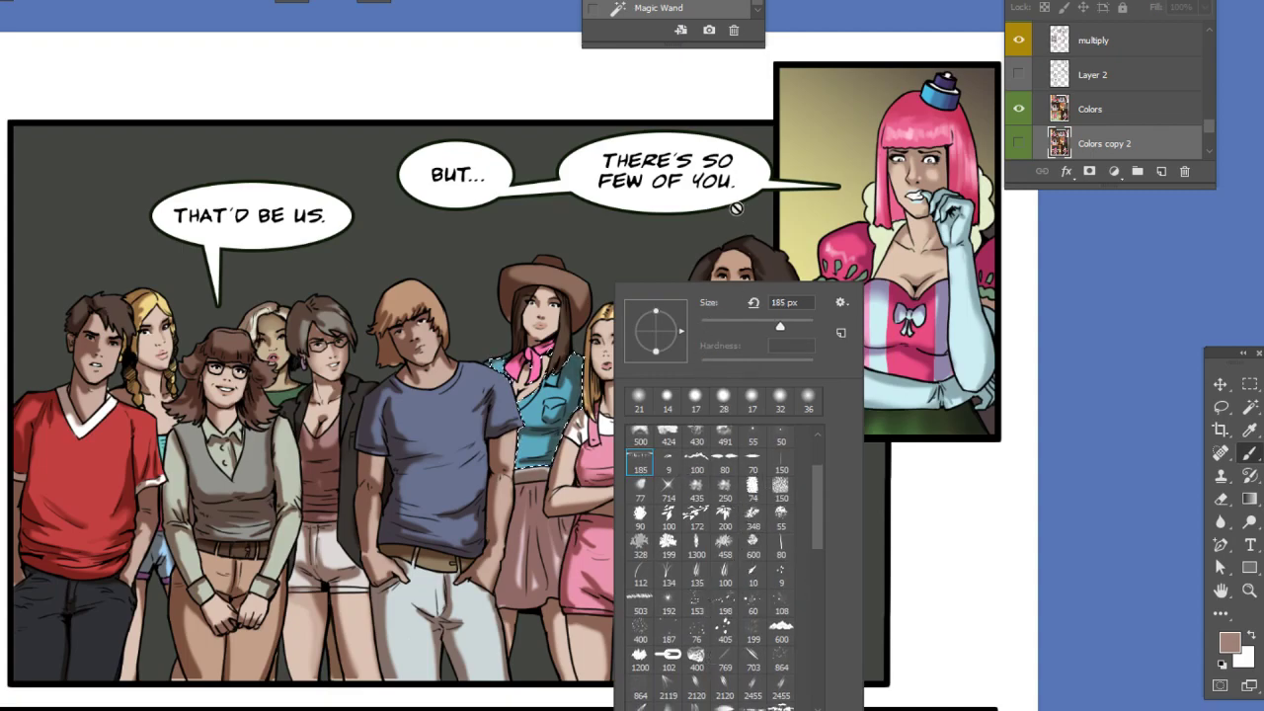
click(1222, 642)
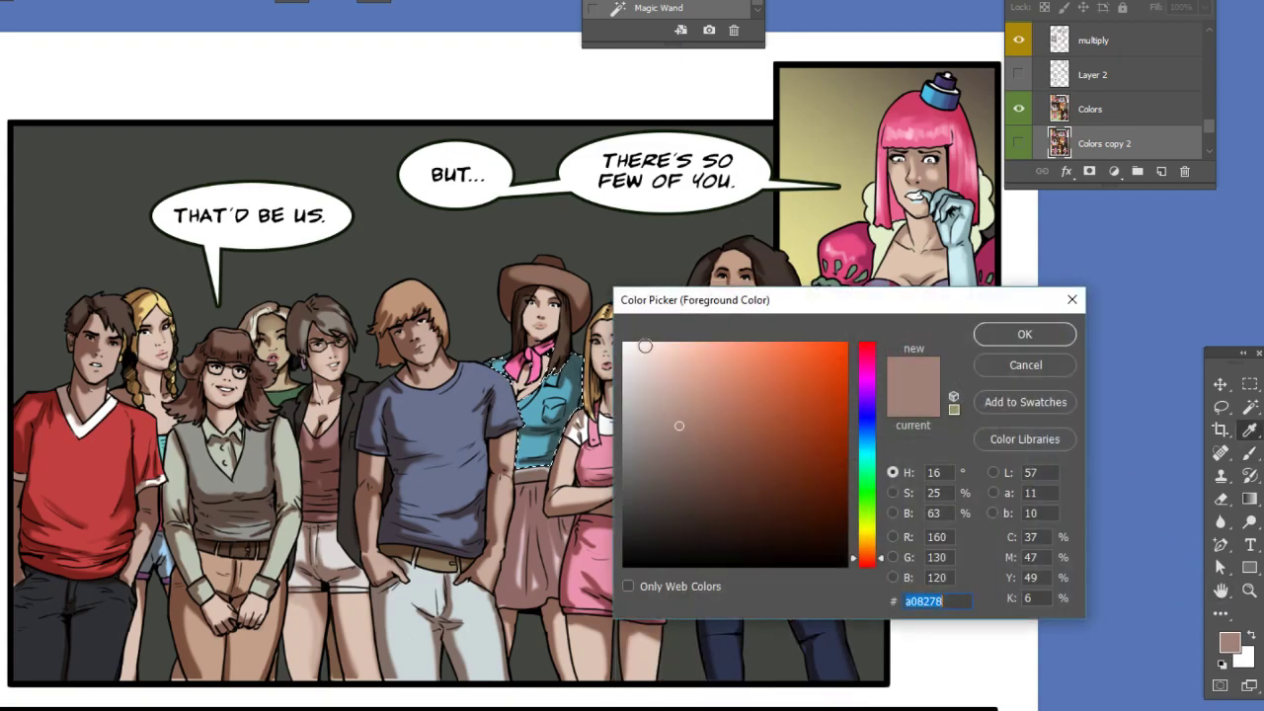
click(866, 422)
click(741, 461)
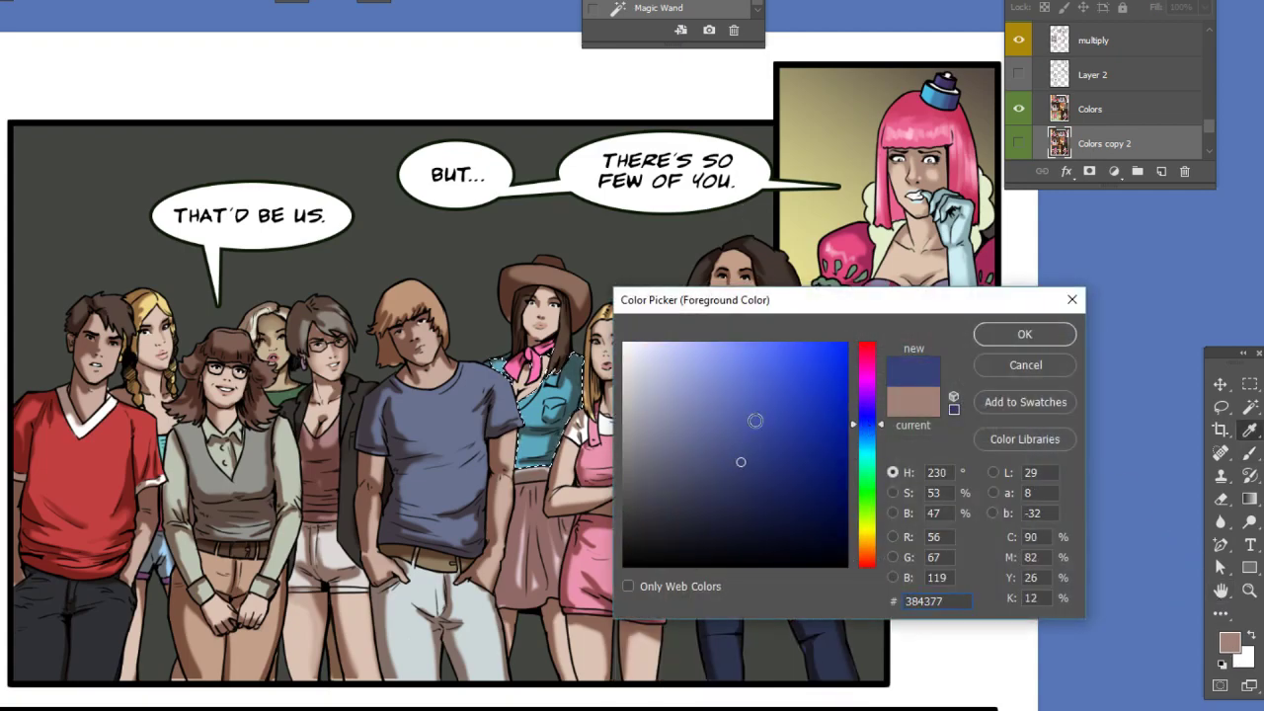
click(1009, 334)
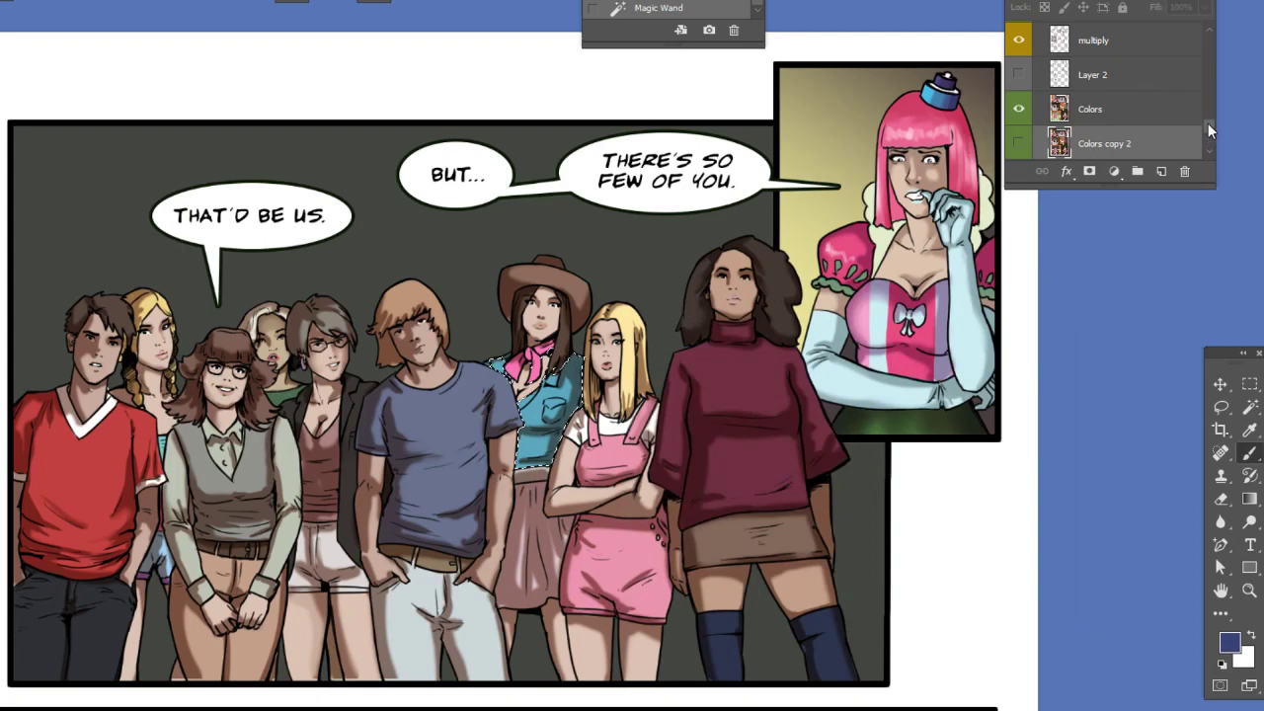
- Paint dark blue horizontal stripes across the hat-wearing woman's selected shirt on the Colors layer
scroll(1193, 92, up, 2)
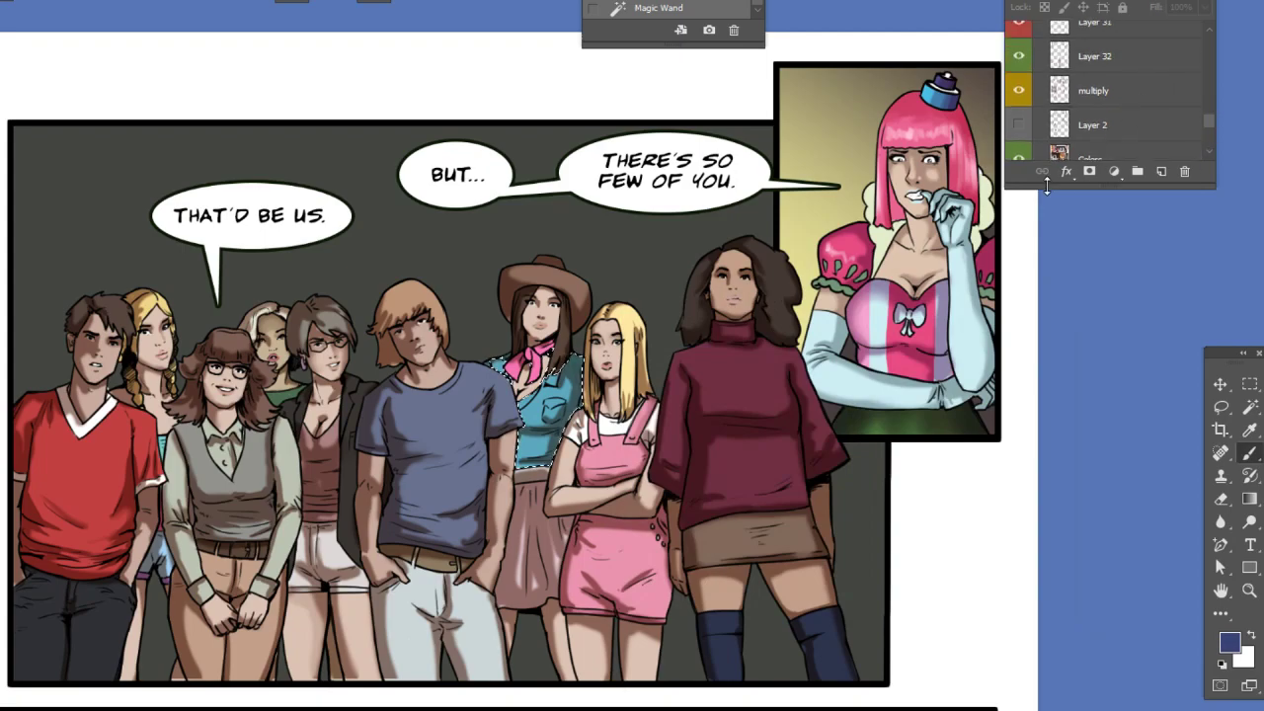
click(1122, 153)
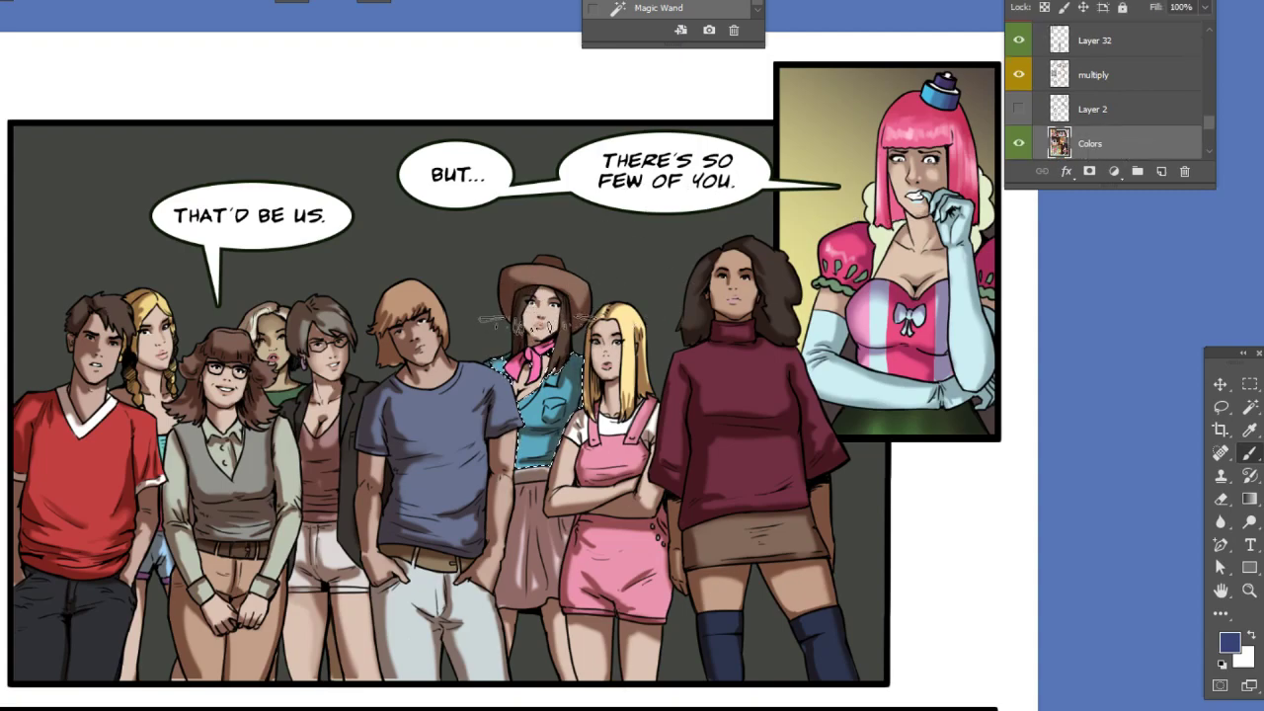
key(b)
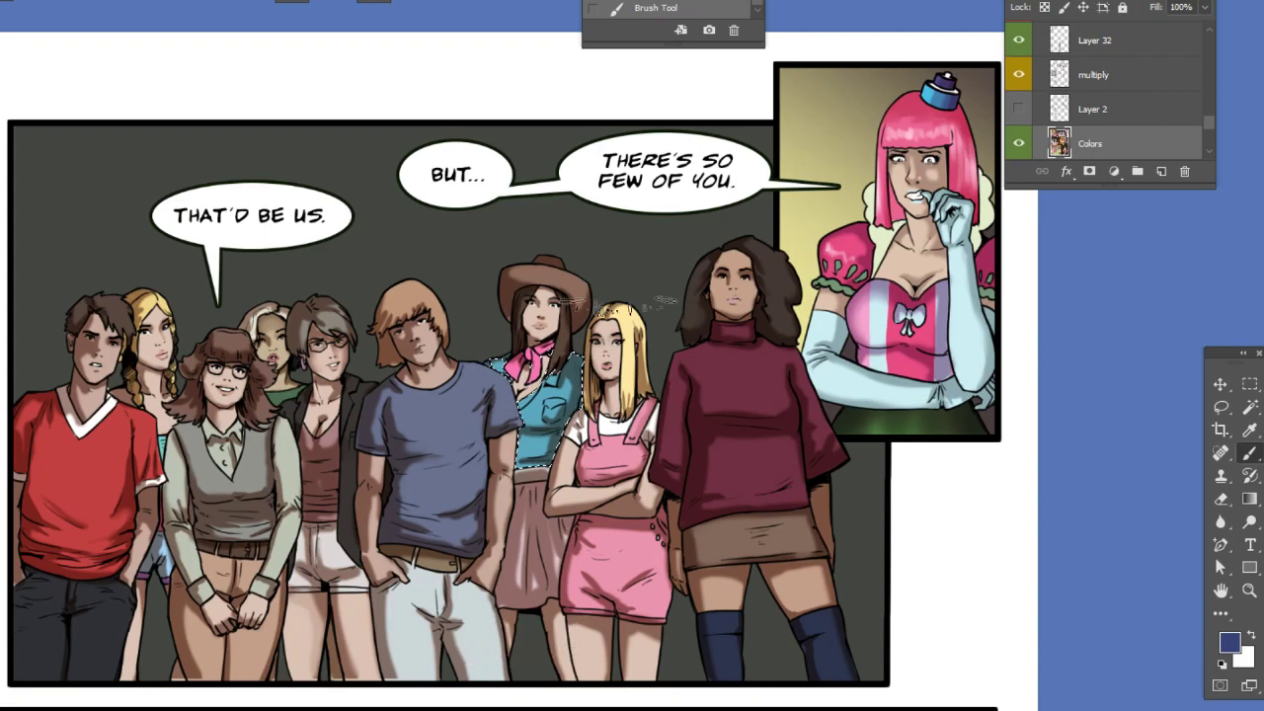
drag(540, 341, 515, 606)
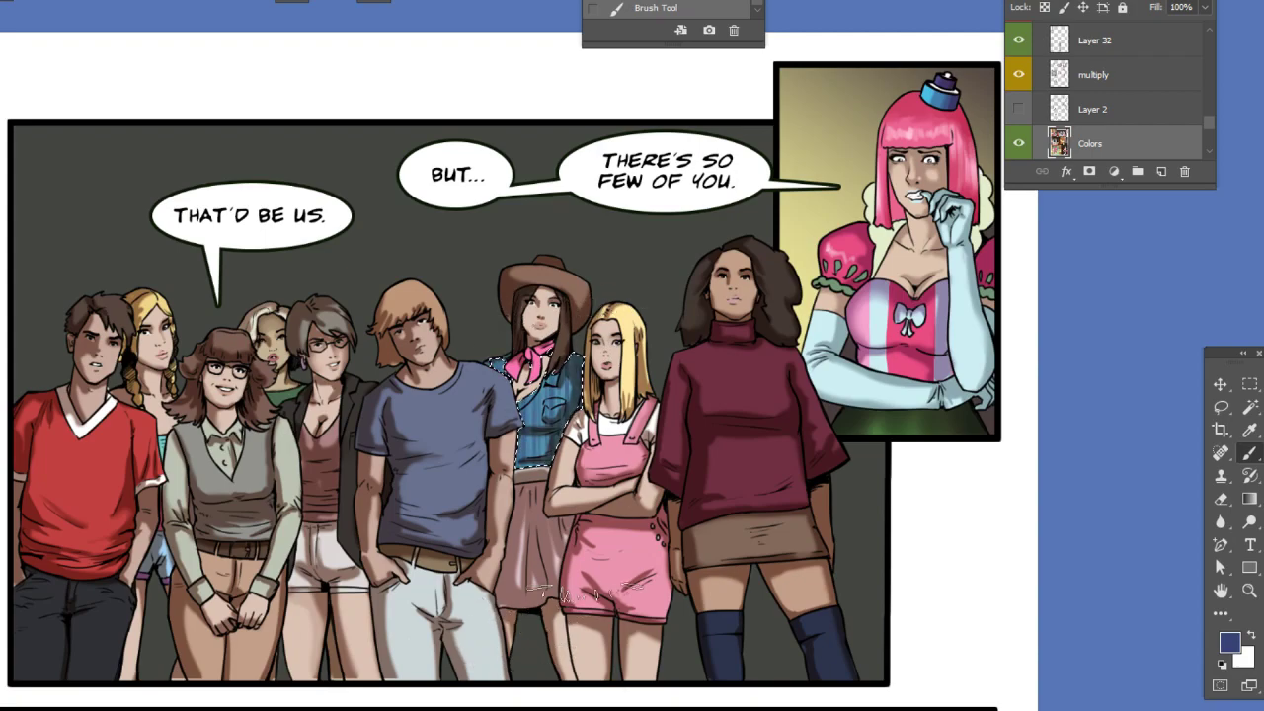
- Rotate the textured brush tip to near vertical and paint crossing stripes on the shirt to form a plaid
right_click(767, 344)
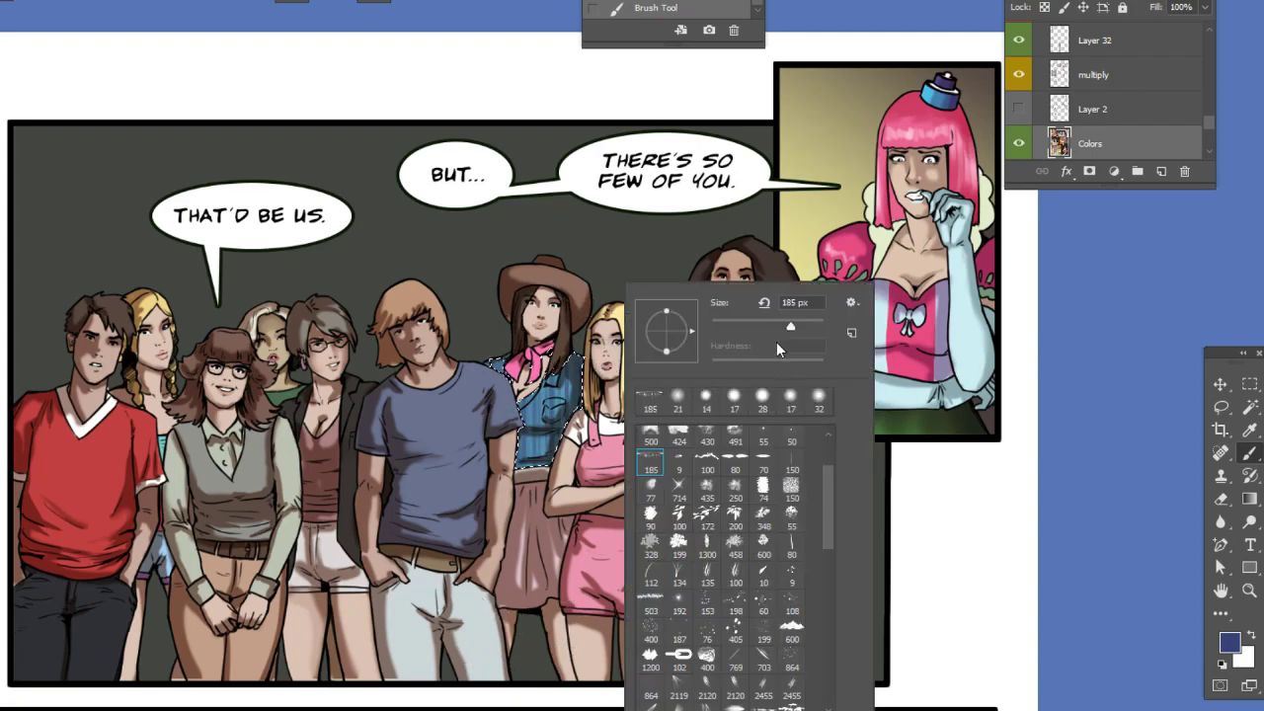
drag(682, 310, 677, 314)
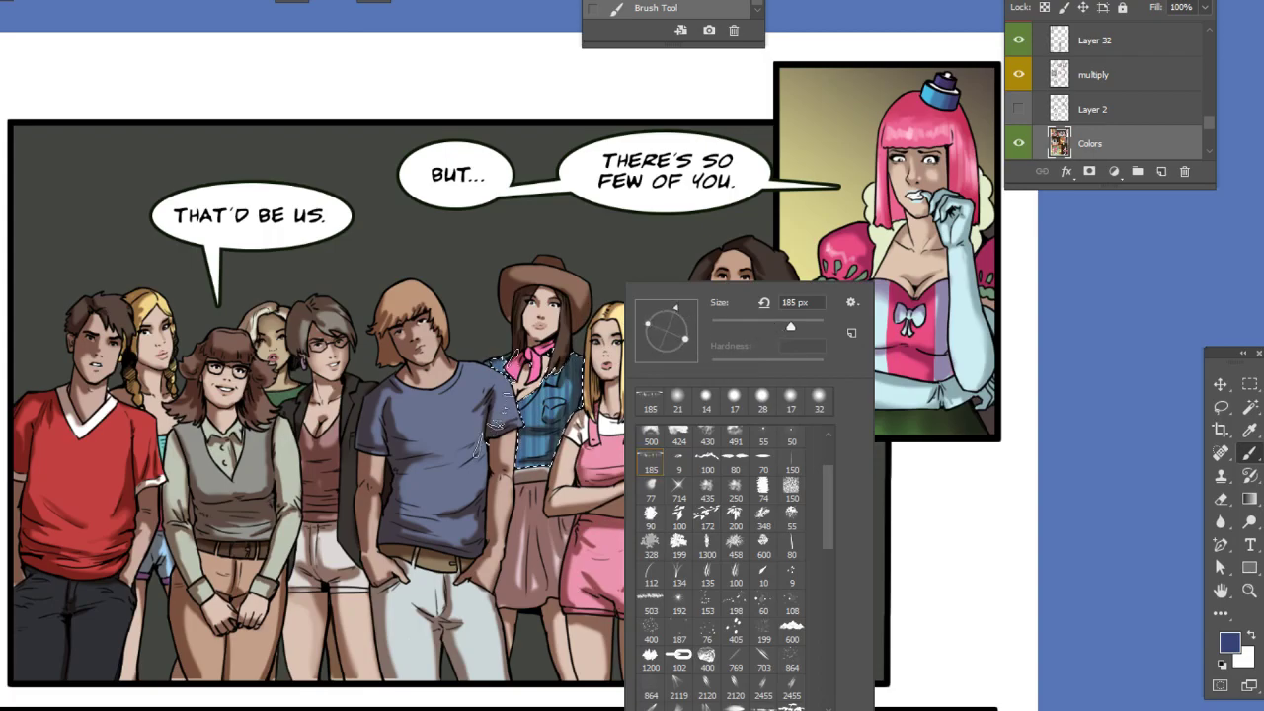
click(461, 434)
drag(773, 473, 959, 386)
- Clear the selection around the hat-wearing woman's plaid shirt
right_click(818, 327)
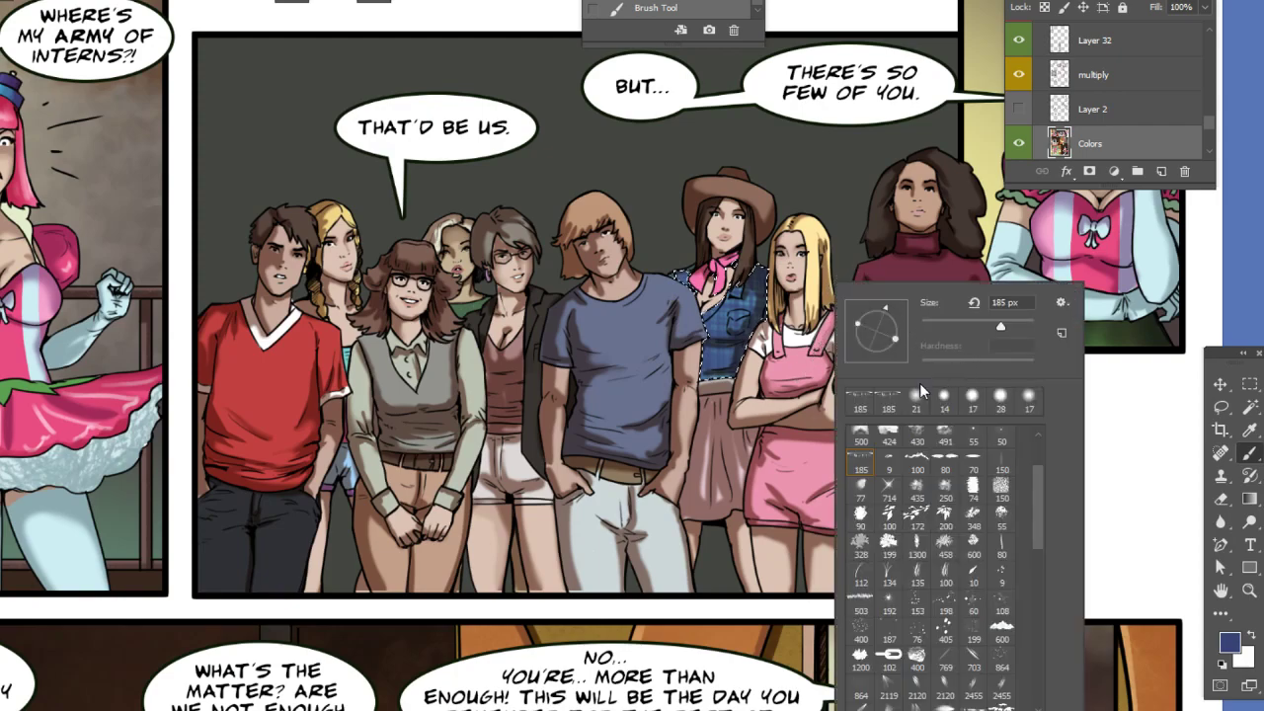
drag(1039, 509, 1034, 468)
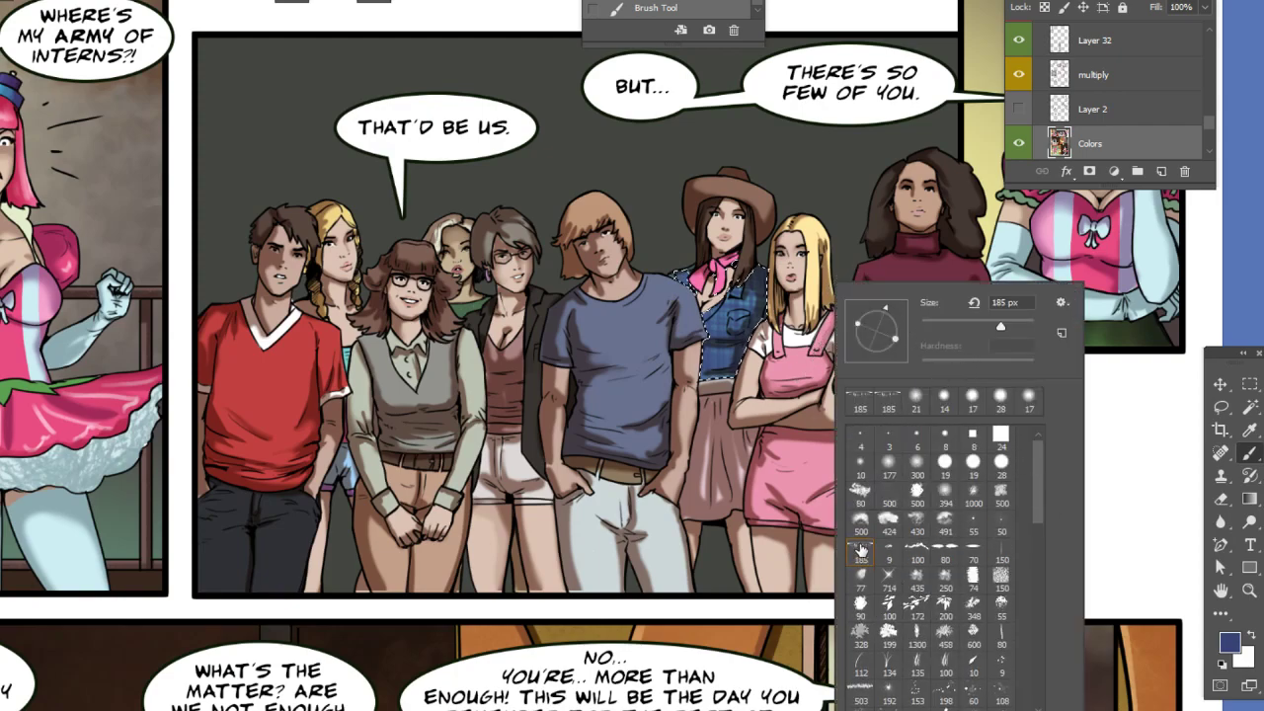
click(1221, 406)
click(1059, 459)
drag(889, 504, 900, 501)
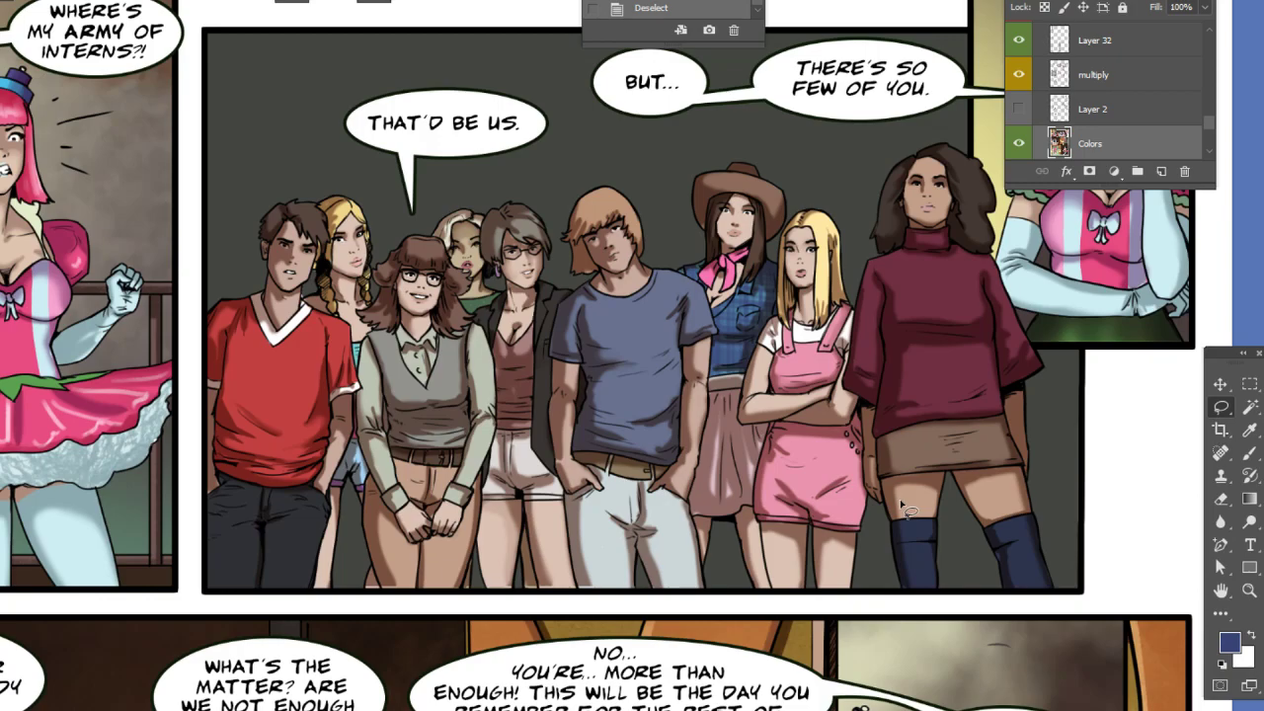
- Switch the Brush from the textured tip back to the small round 8 px preset
drag(903, 506, 926, 511)
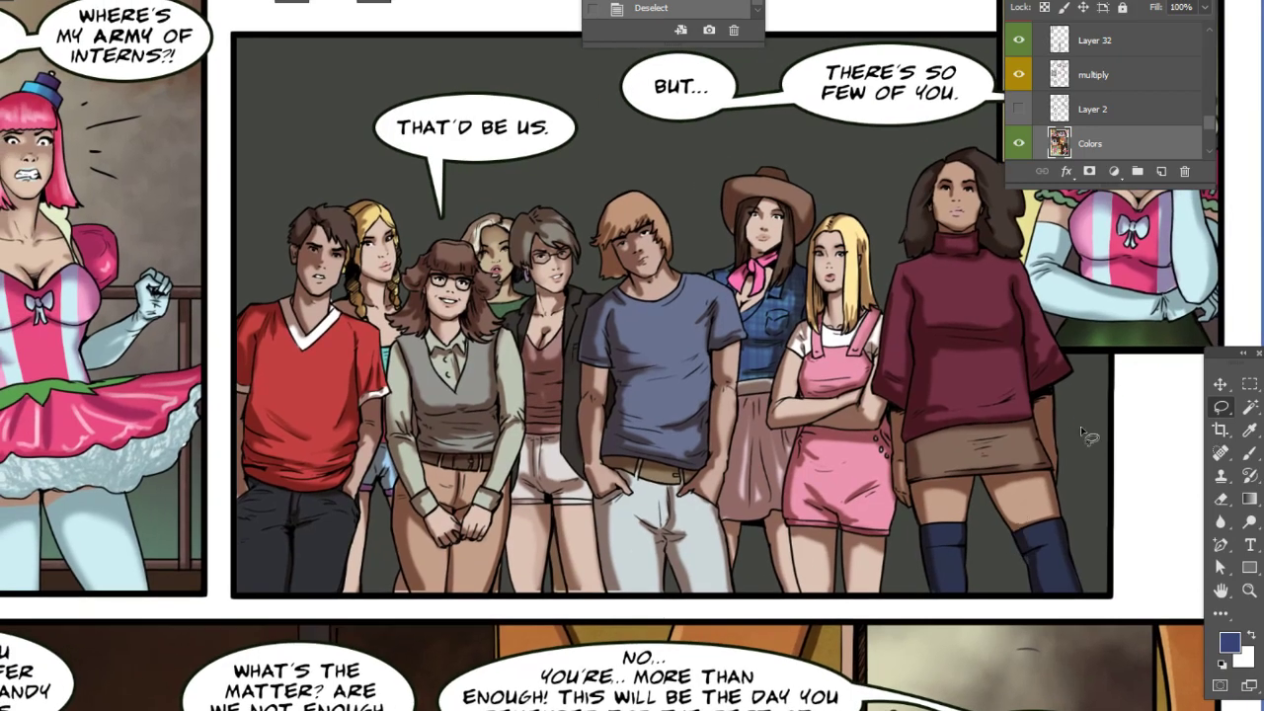
drag(1103, 422, 1059, 482)
click(1250, 432)
click(1250, 453)
right_click(1143, 424)
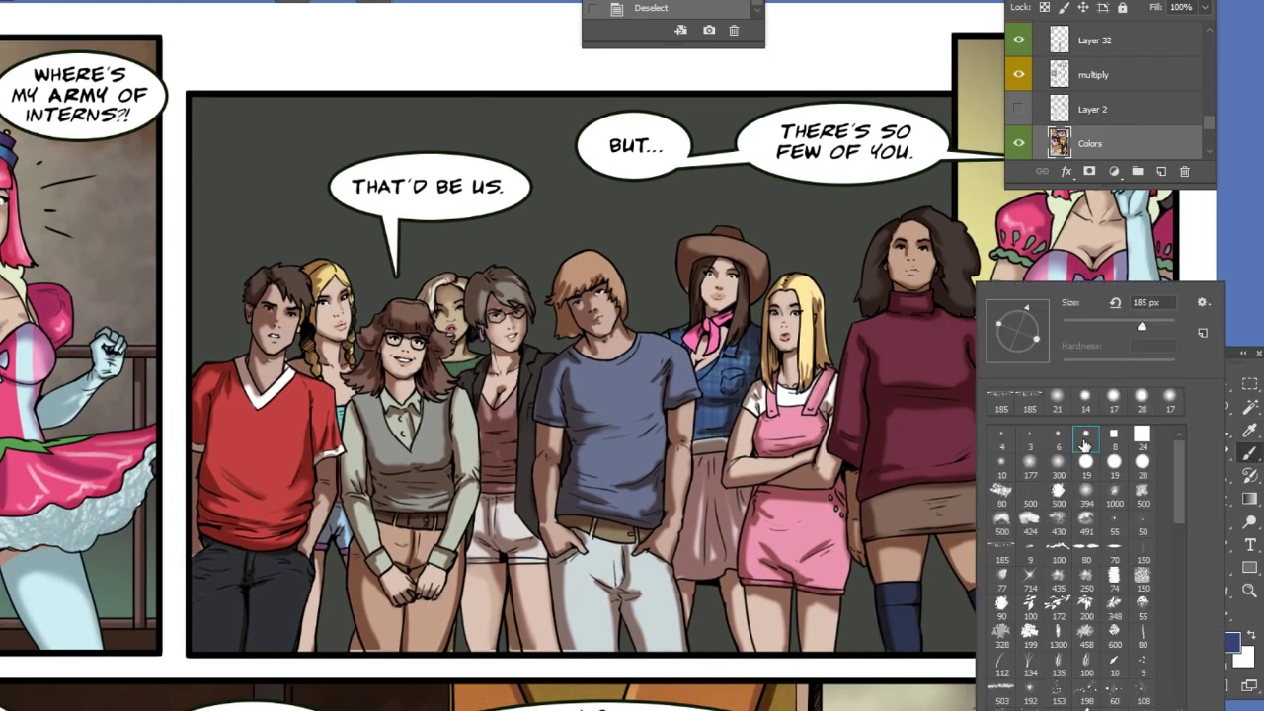
click(1227, 218)
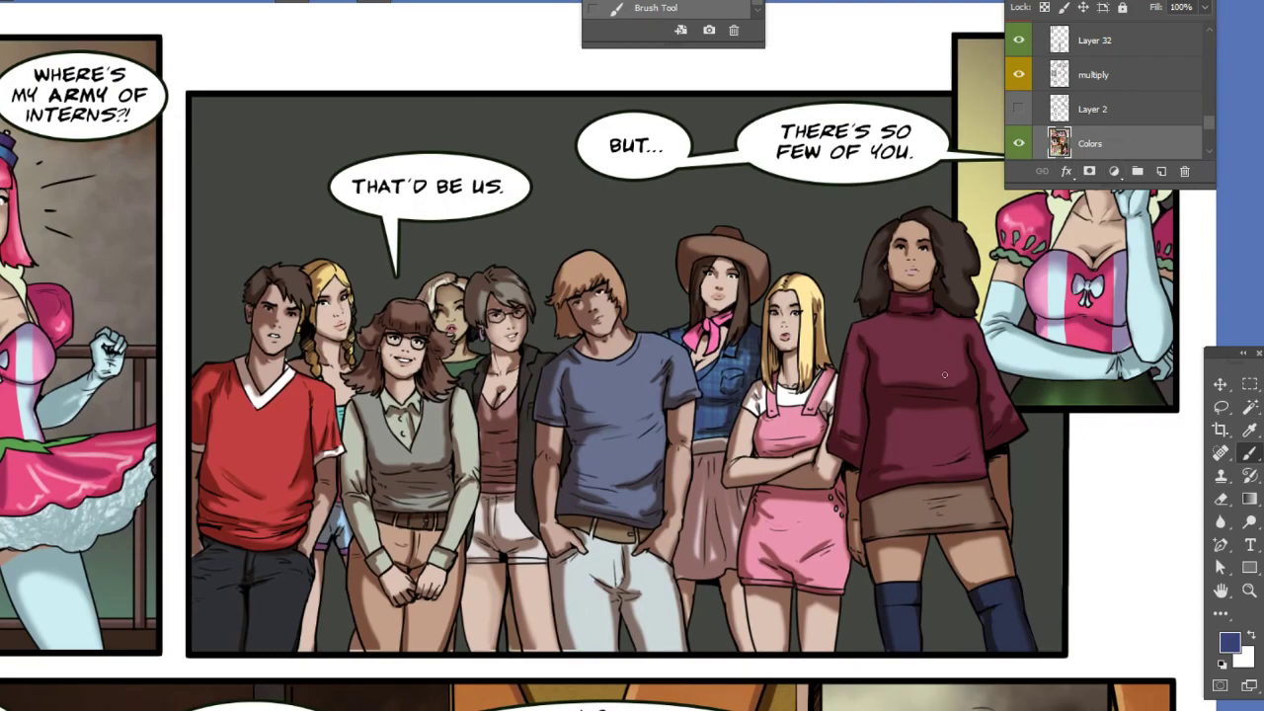
- Switch to the Smudge tool with a 21 px brush tip for the lower edge of the interns panel
scroll(941, 419, down, 1)
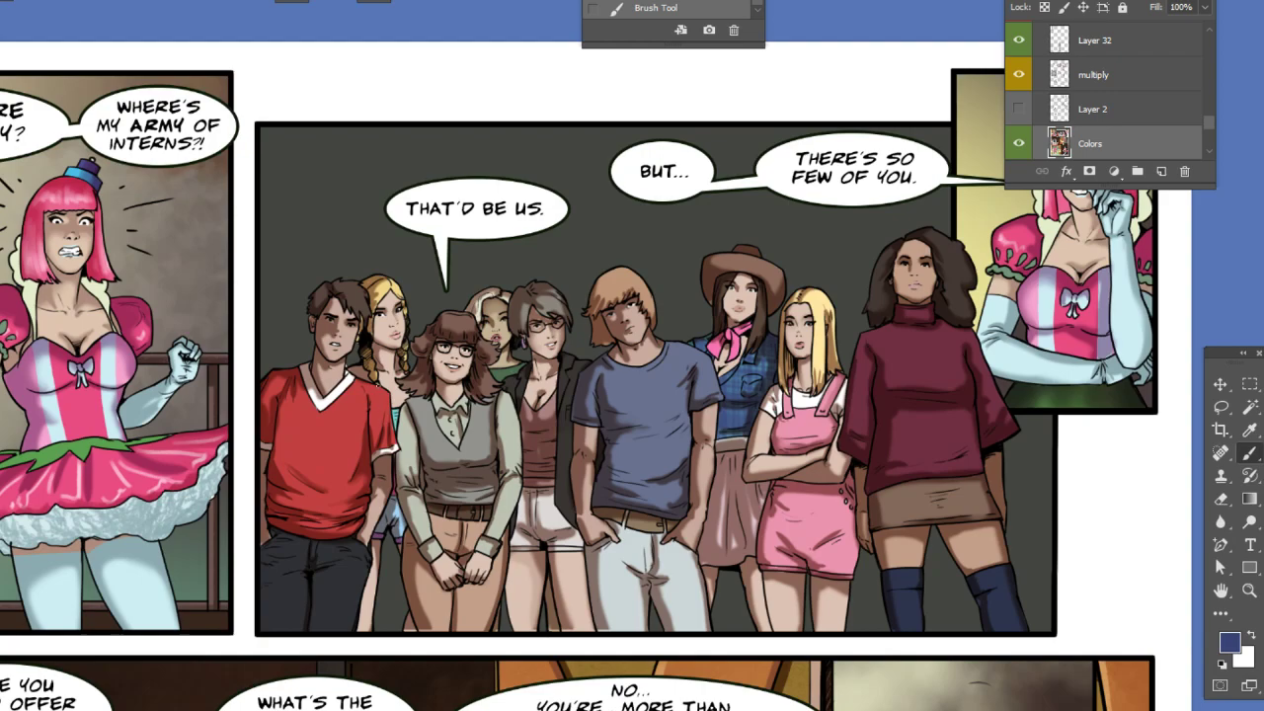
scroll(1041, 579, up, 1)
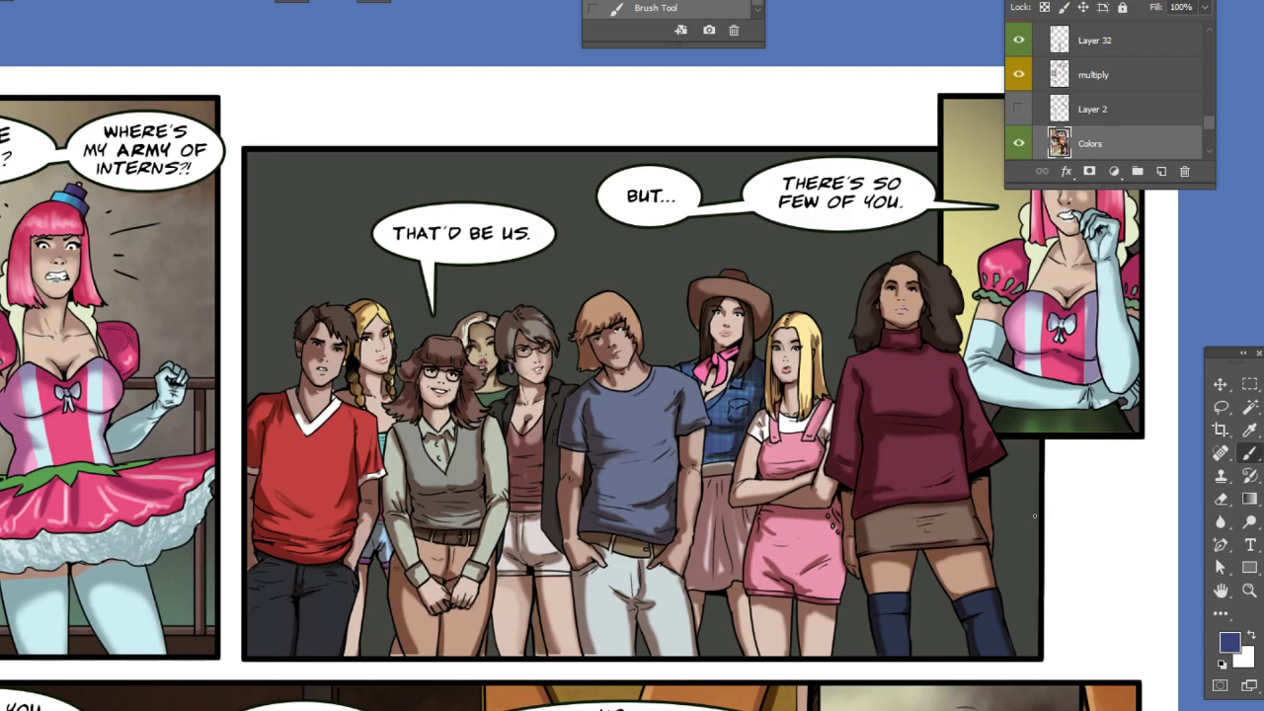
key(e)
drag(676, 584, 794, 468)
scroll(601, 510, up, 4)
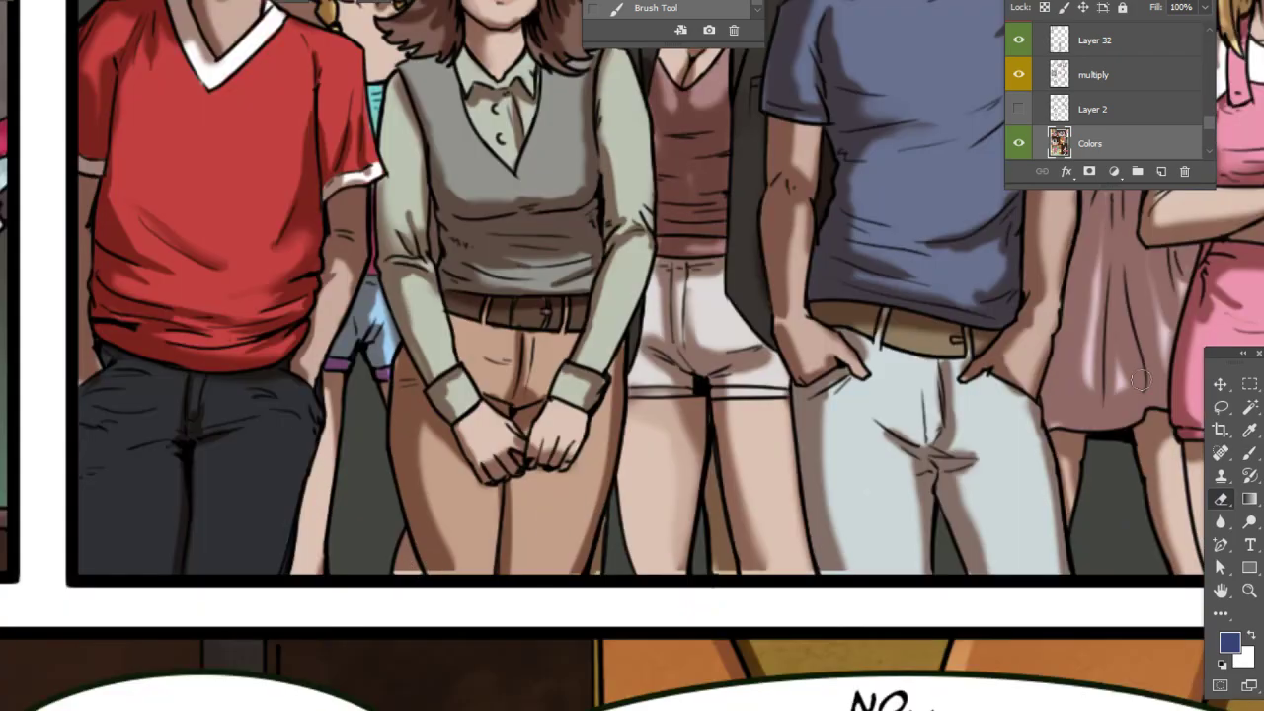
right_click(1228, 505)
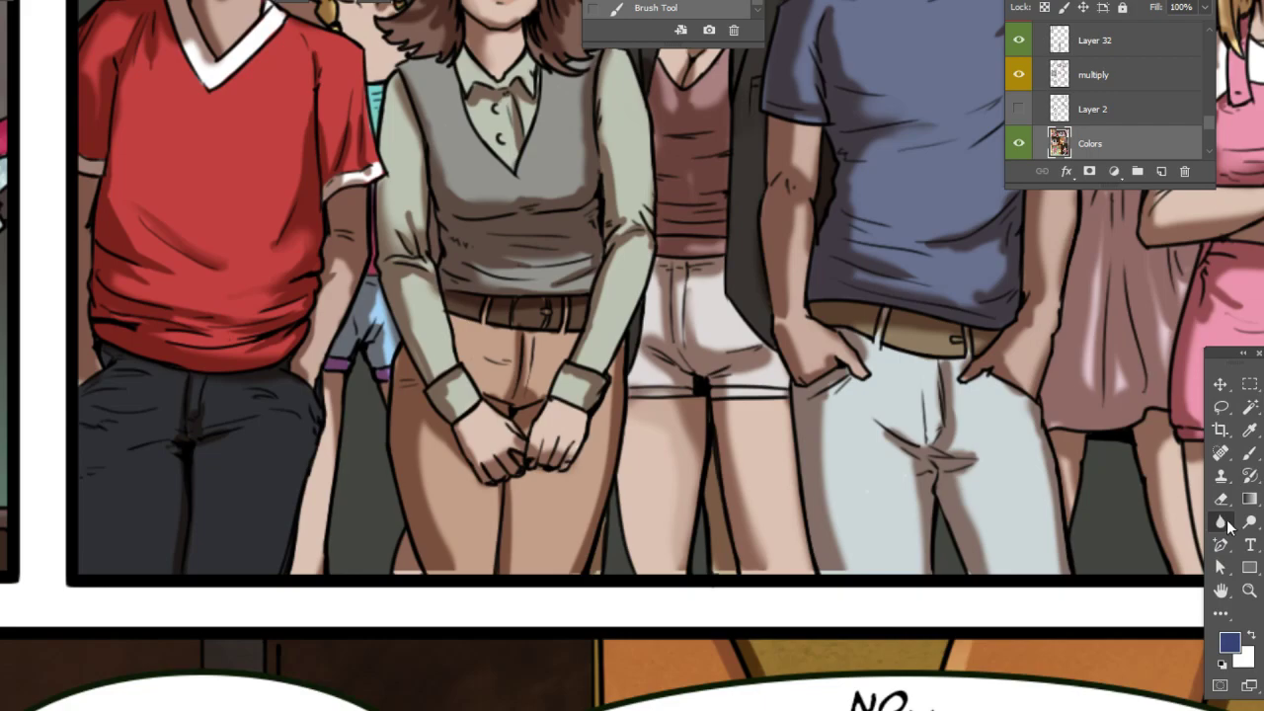
right_click(1222, 522)
click(1239, 556)
right_click(419, 563)
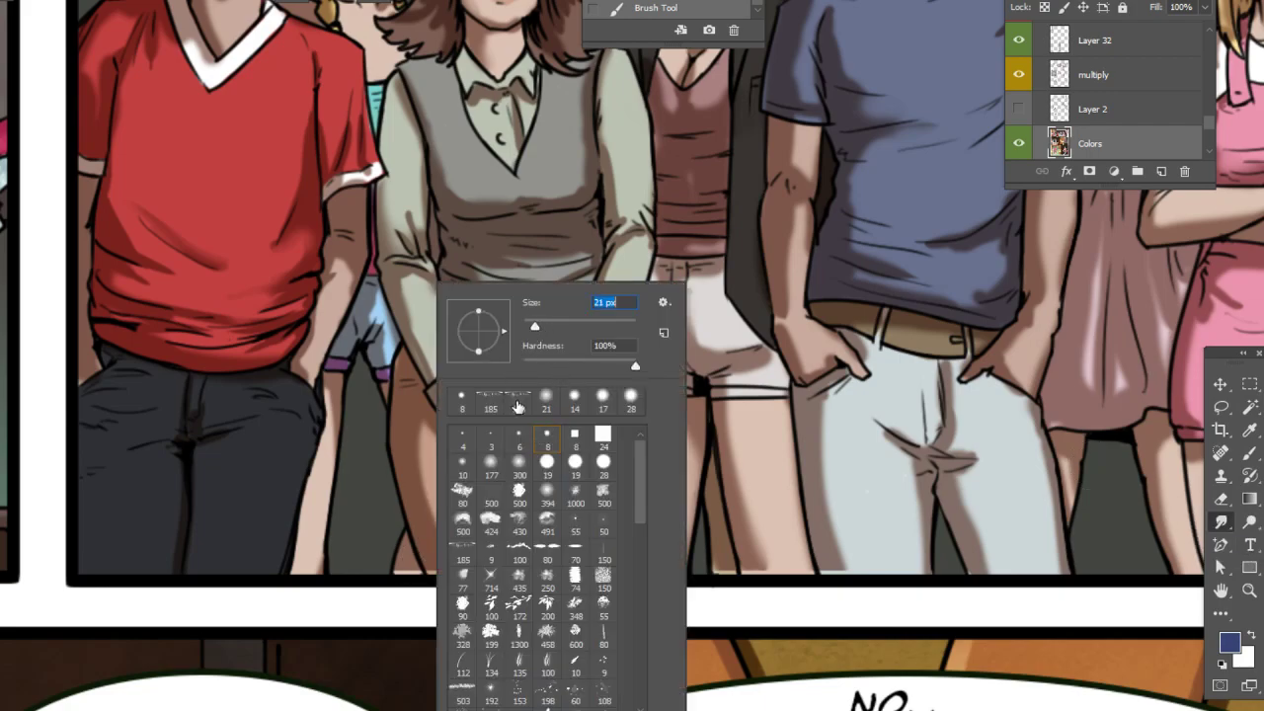
- Smudge the interns' leg shadows down to the panel's lower border on the multiply layer
drag(407, 567, 406, 573)
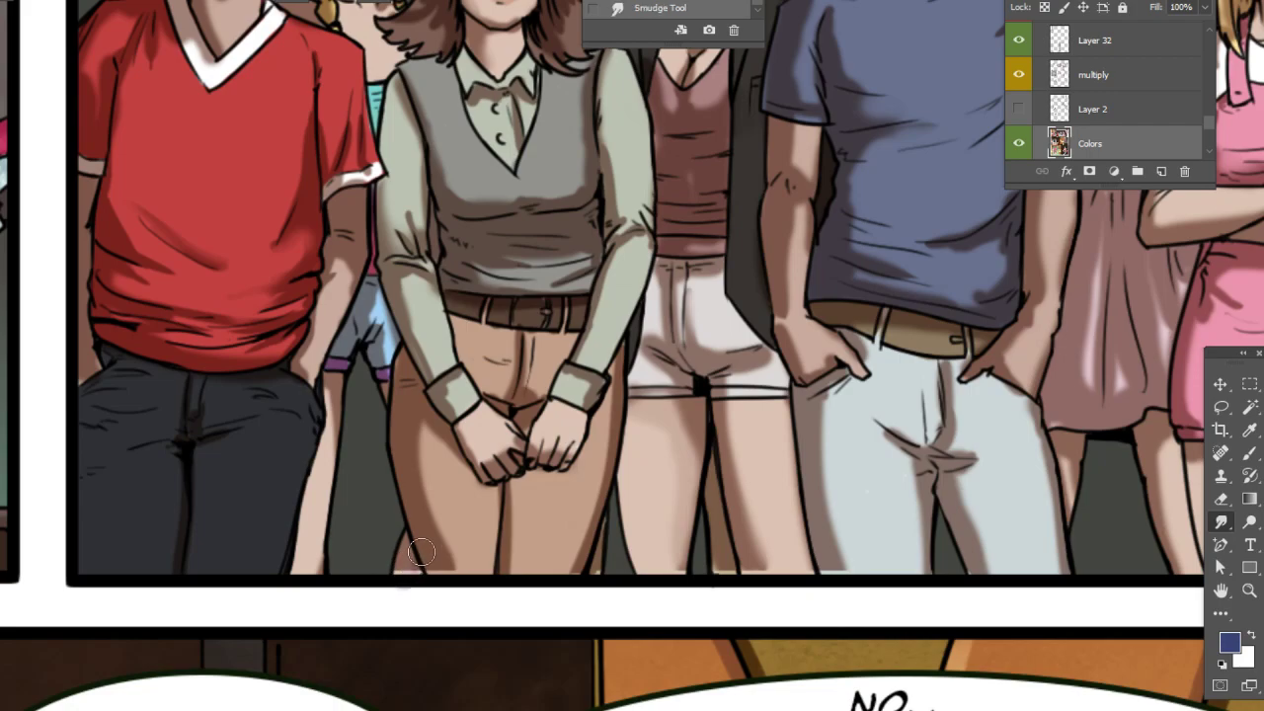
key(ctrl+z)
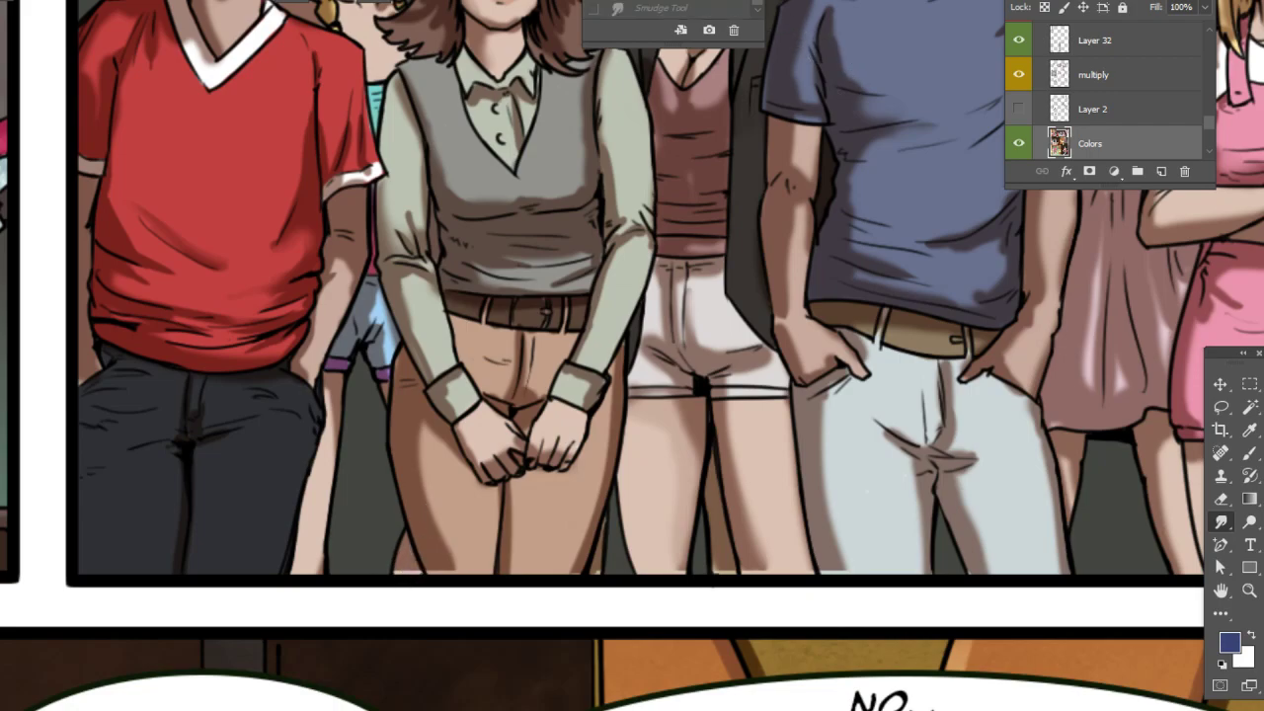
click(1142, 77)
right_click(406, 563)
drag(407, 564, 449, 572)
mouse_move(585, 555)
mouse_down()
mouse_move(595, 571)
mouse_move(581, 548)
mouse_up()
right_click(682, 567)
click(681, 567)
mouse_move(713, 553)
mouse_down()
mouse_move(768, 575)
mouse_move(836, 564)
mouse_up()
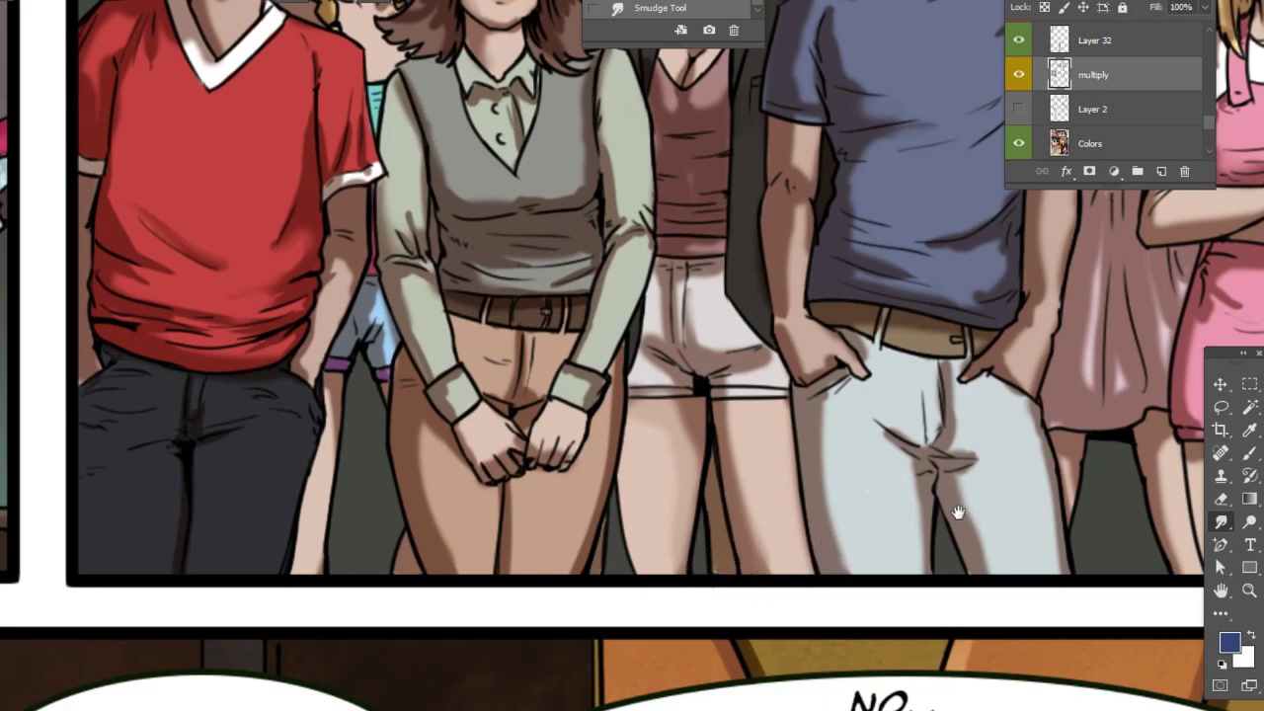
- Inspect the shading of all the interns across the panel, from the legs and stockings to the faces
drag(968, 519, 669, 506)
drag(961, 526, 553, 527)
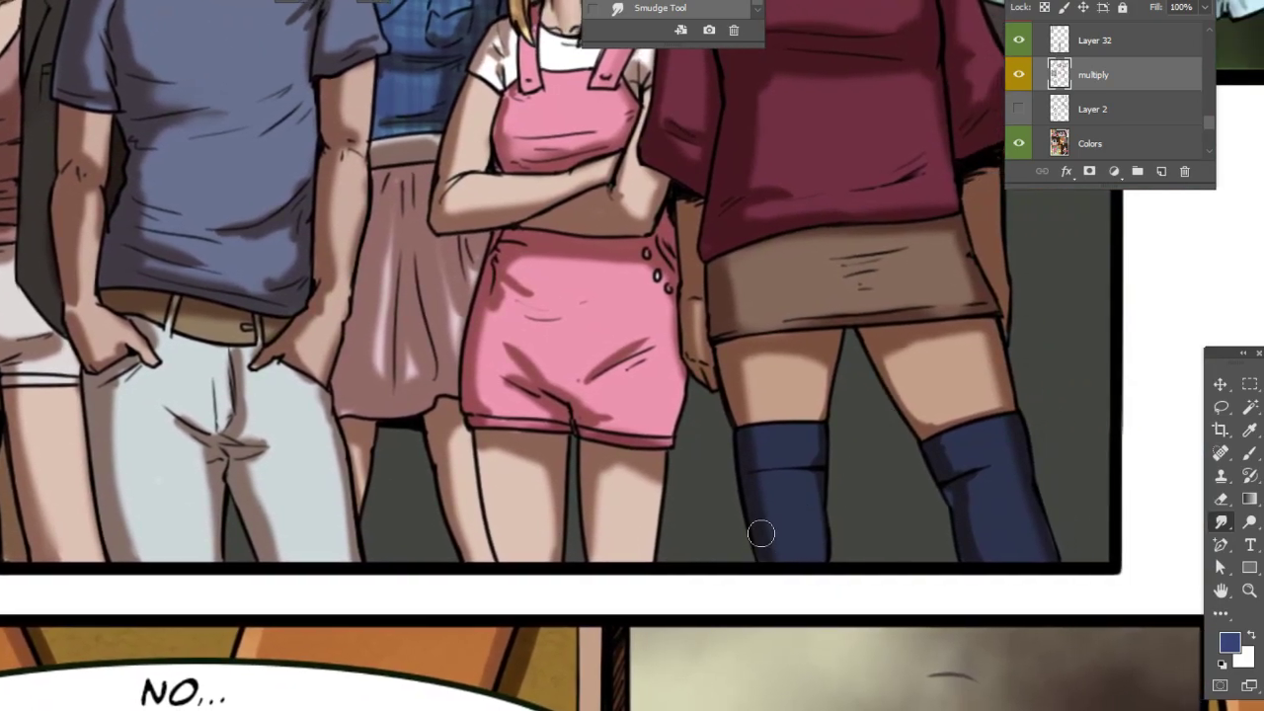
drag(775, 451, 760, 510)
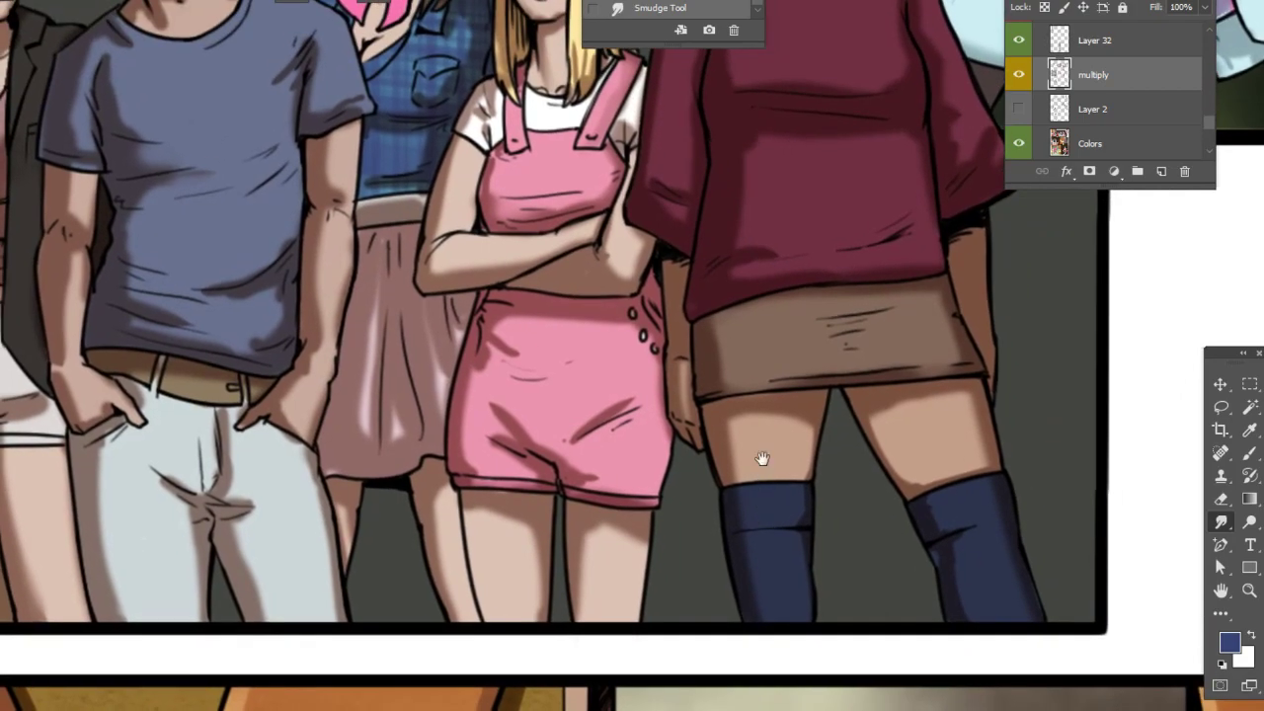
drag(695, 412, 949, 477)
mouse_move(577, 478)
mouse_down()
mouse_move(779, 474)
mouse_move(853, 489)
mouse_up()
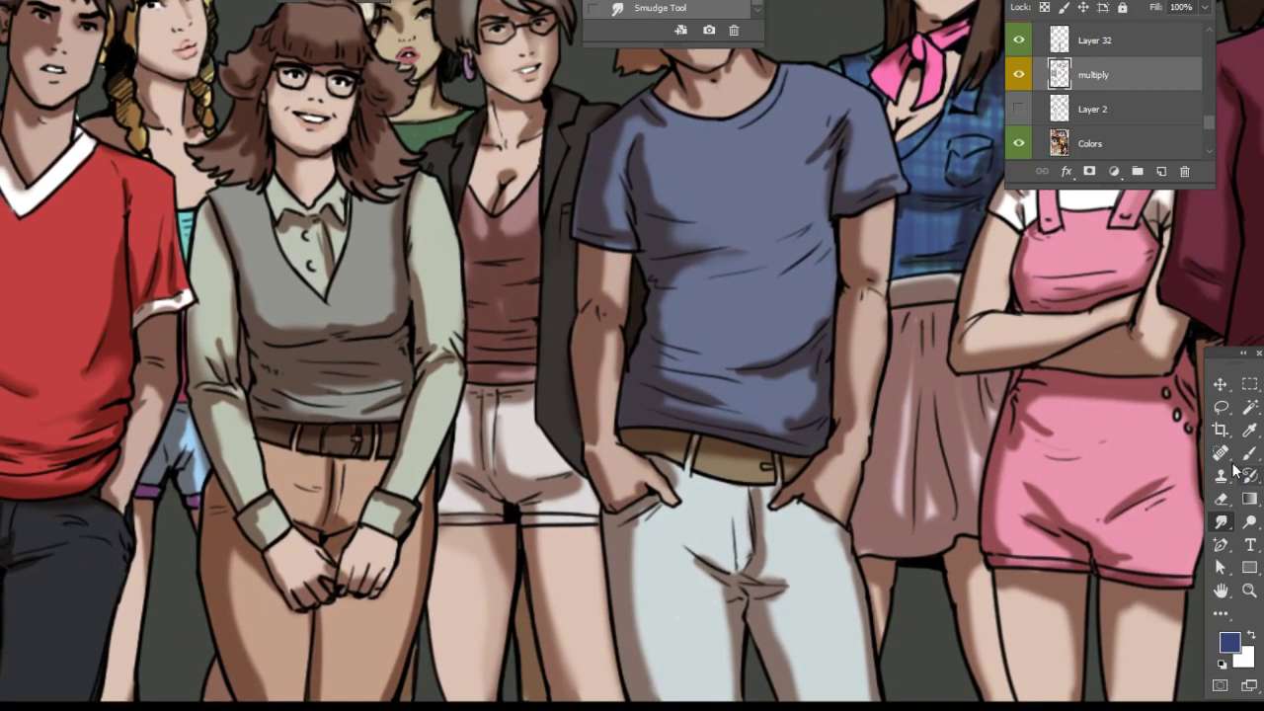
drag(490, 76, 487, 90)
drag(385, 242, 727, 283)
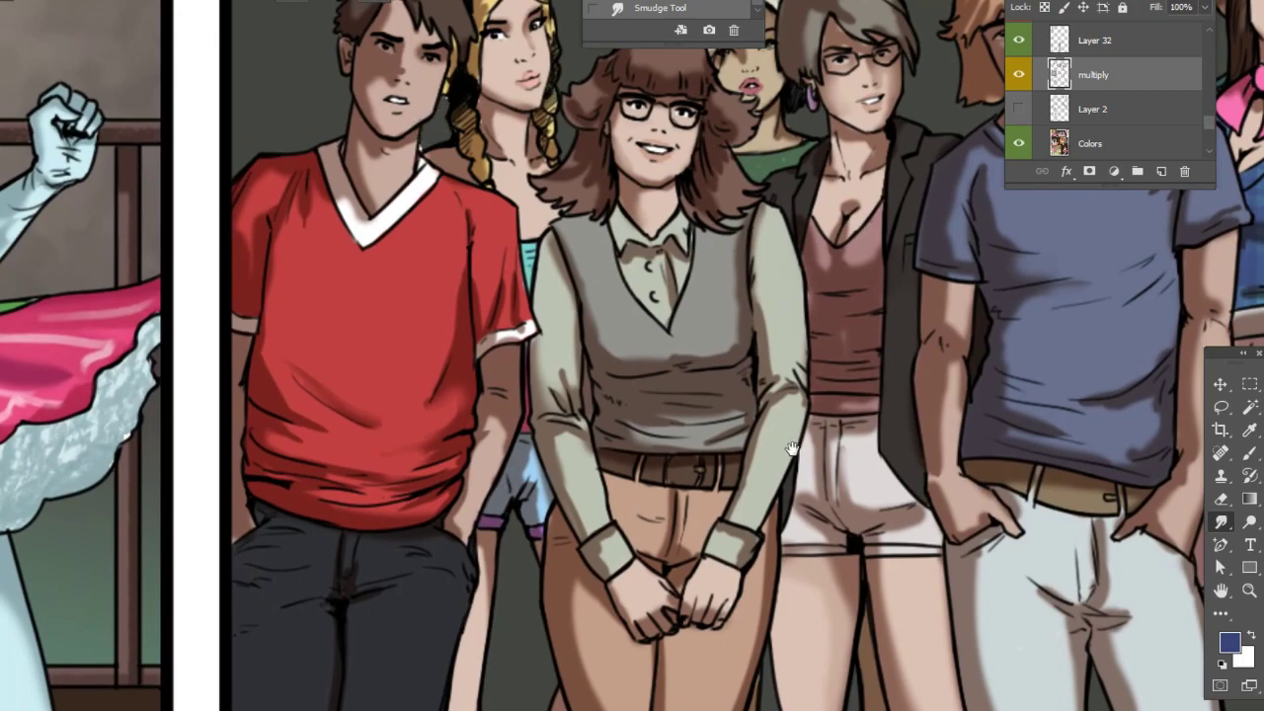
drag(798, 443, 772, 452)
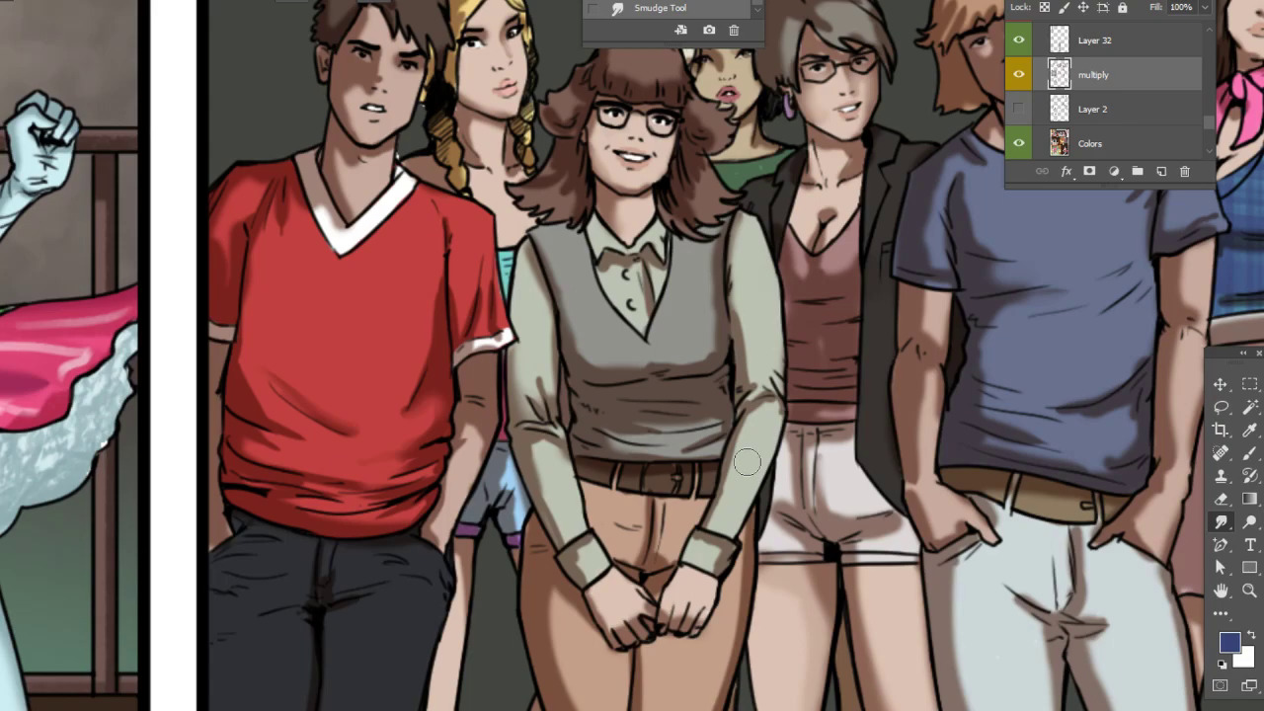
click(1220, 405)
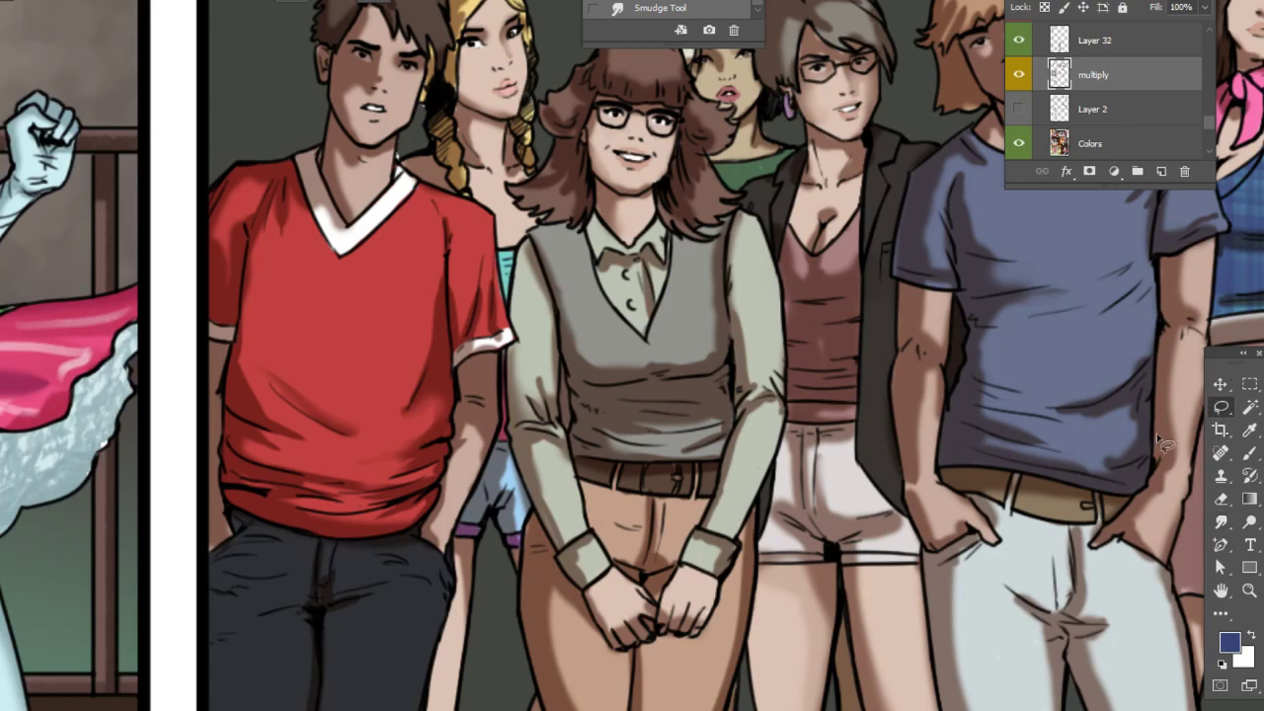
scroll(1160, 450, down, 3)
scroll(1160, 449, up, 3)
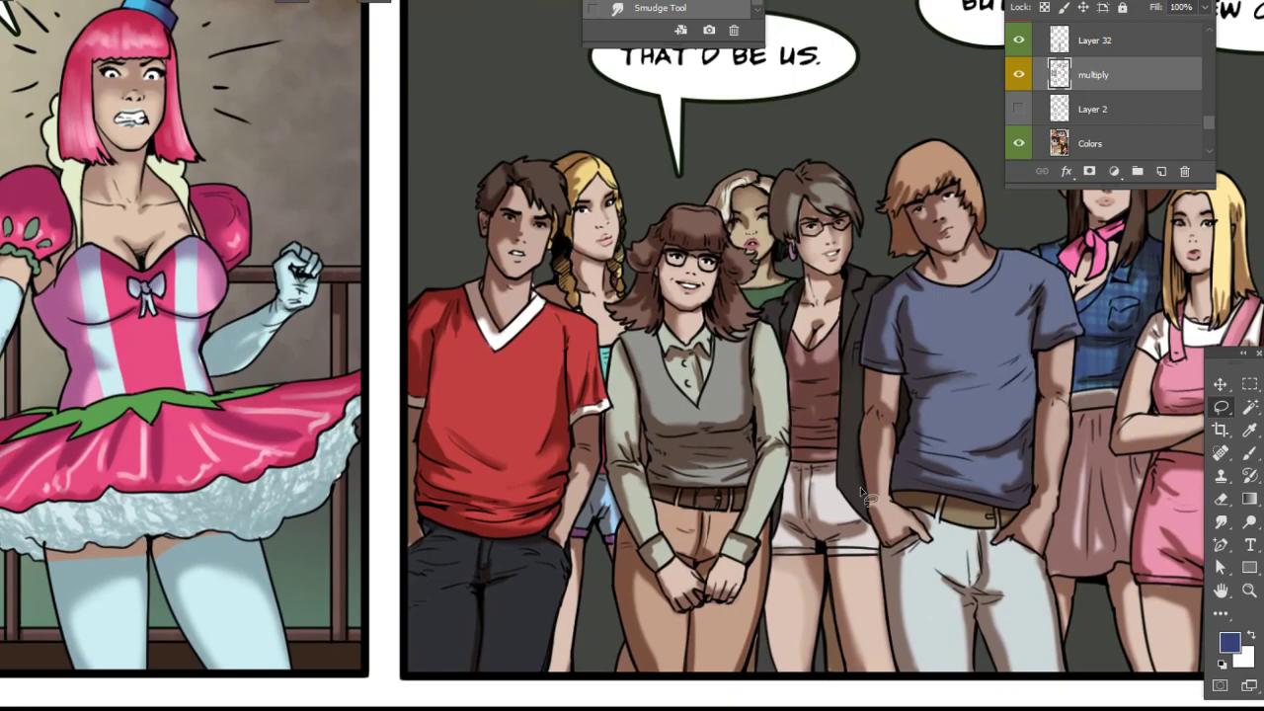
- Erase shadow from the braided blonde woman's hair on the multiply layer with a small version of the textured 1000 px tip
click(1249, 452)
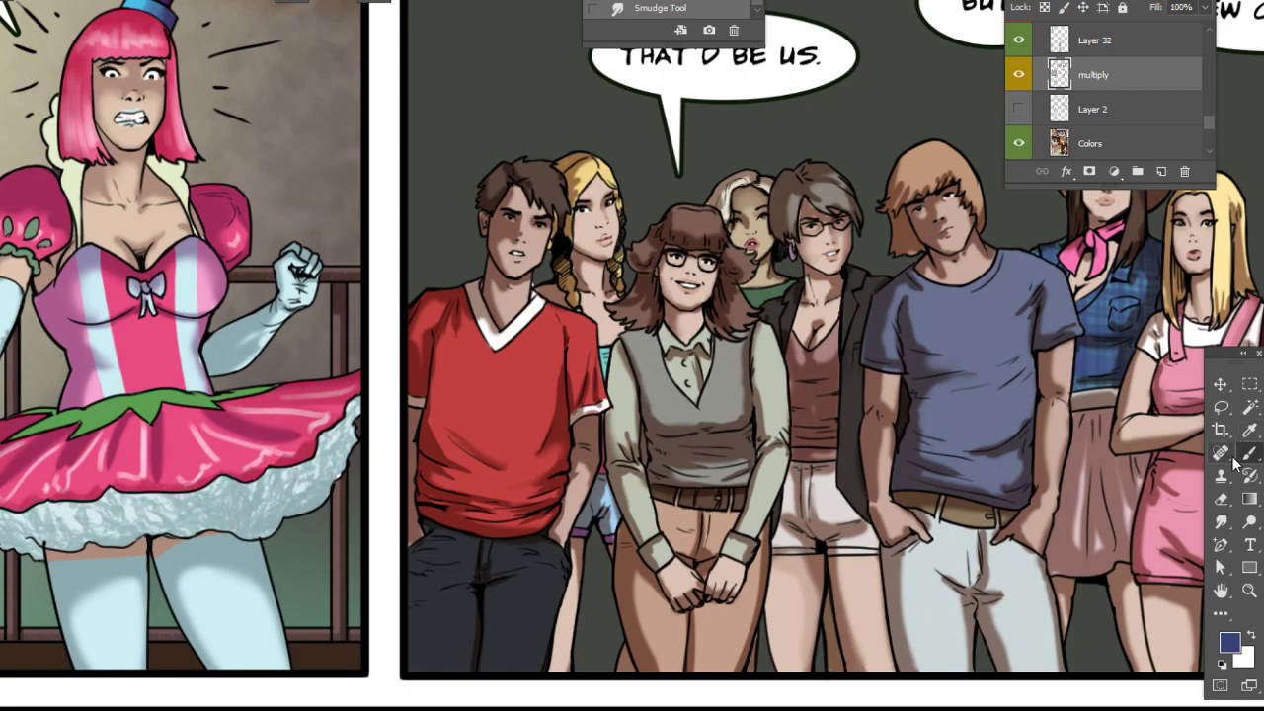
click(1220, 499)
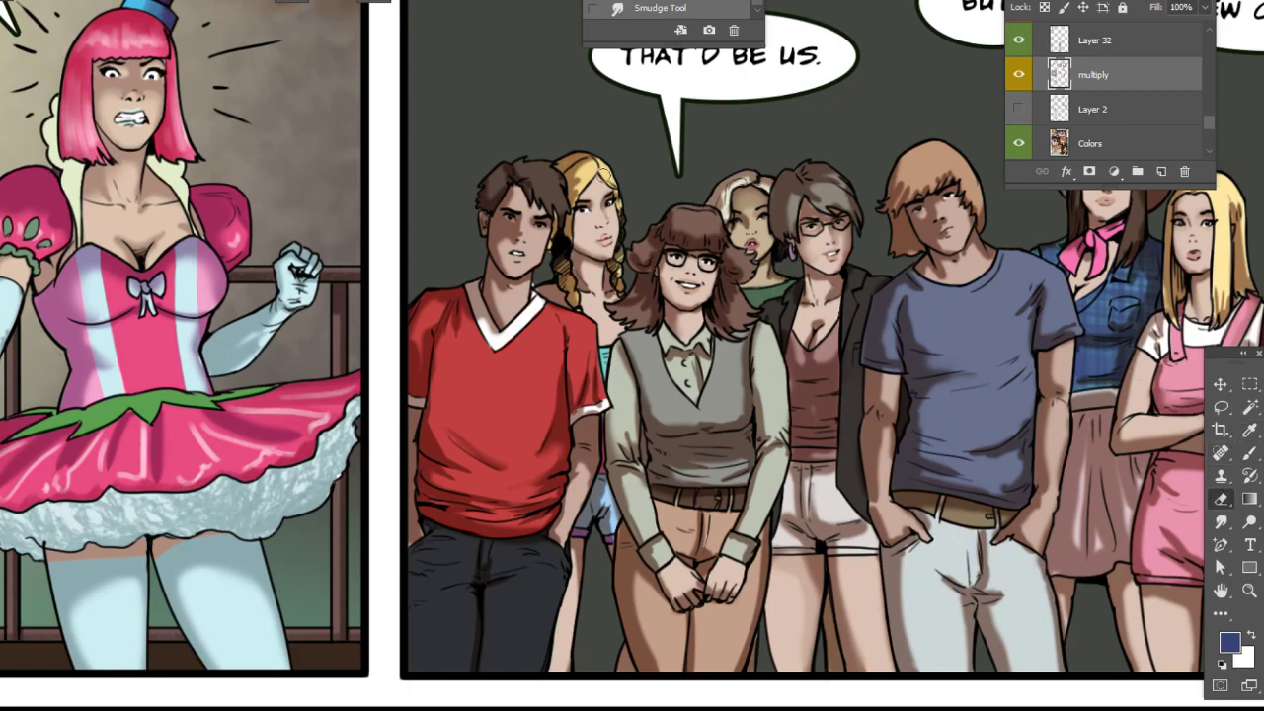
right_click(697, 177)
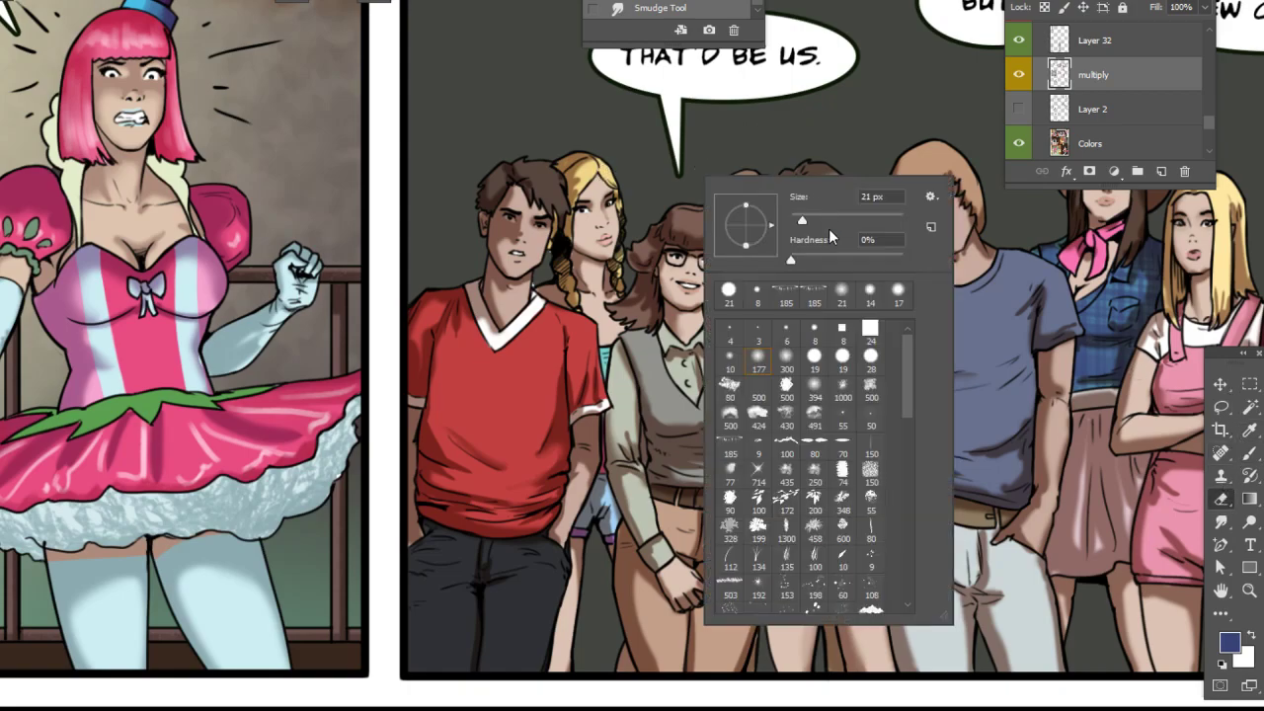
click(842, 387)
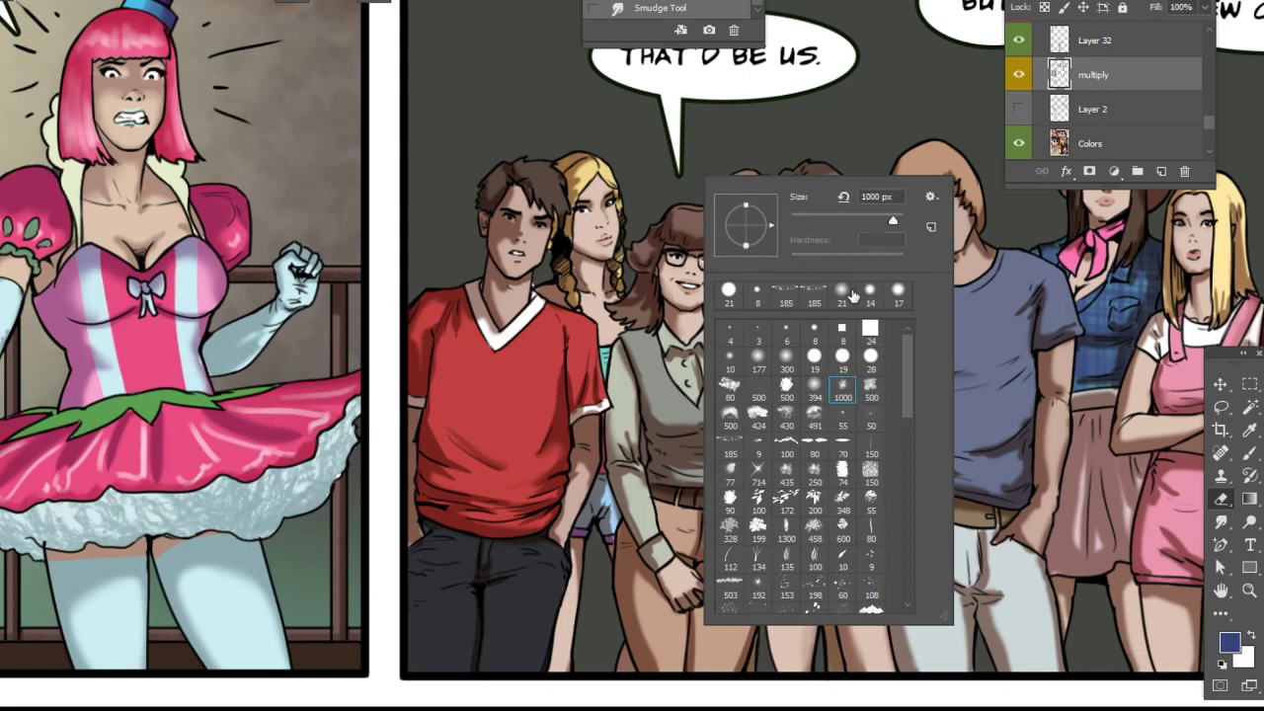
click(1117, 81)
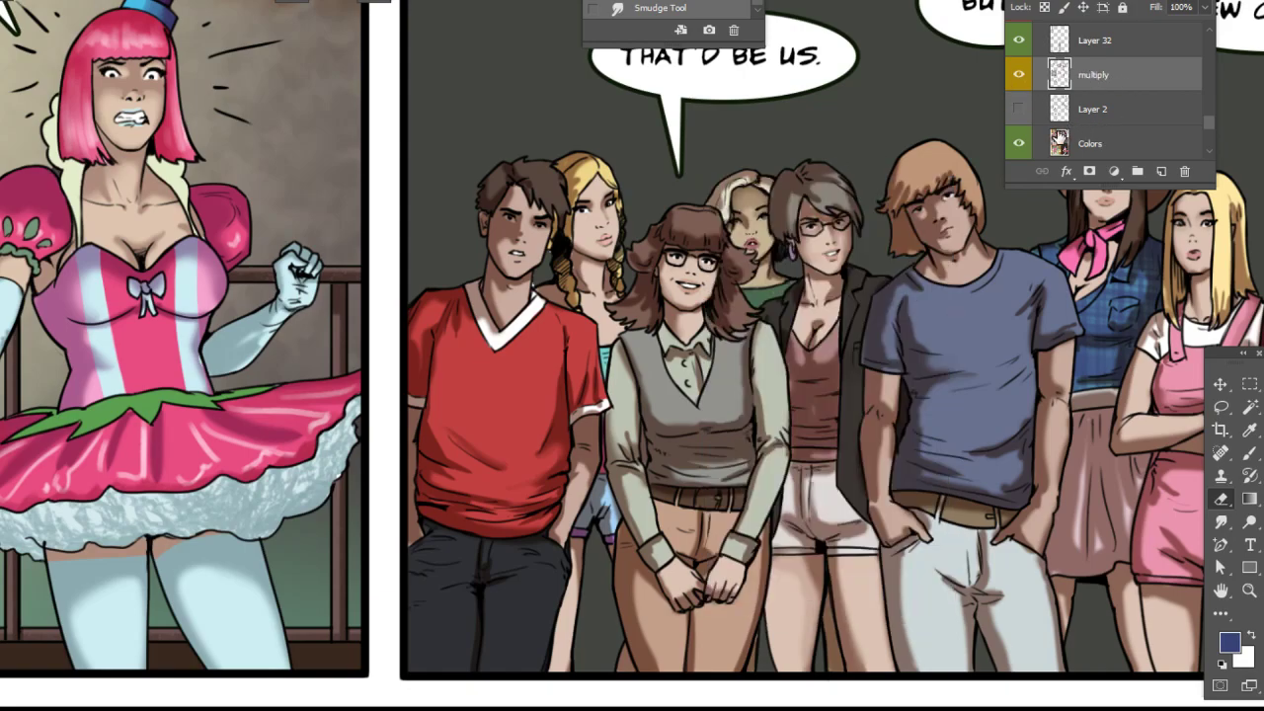
right_click(608, 175)
click(733, 209)
drag(589, 173, 578, 178)
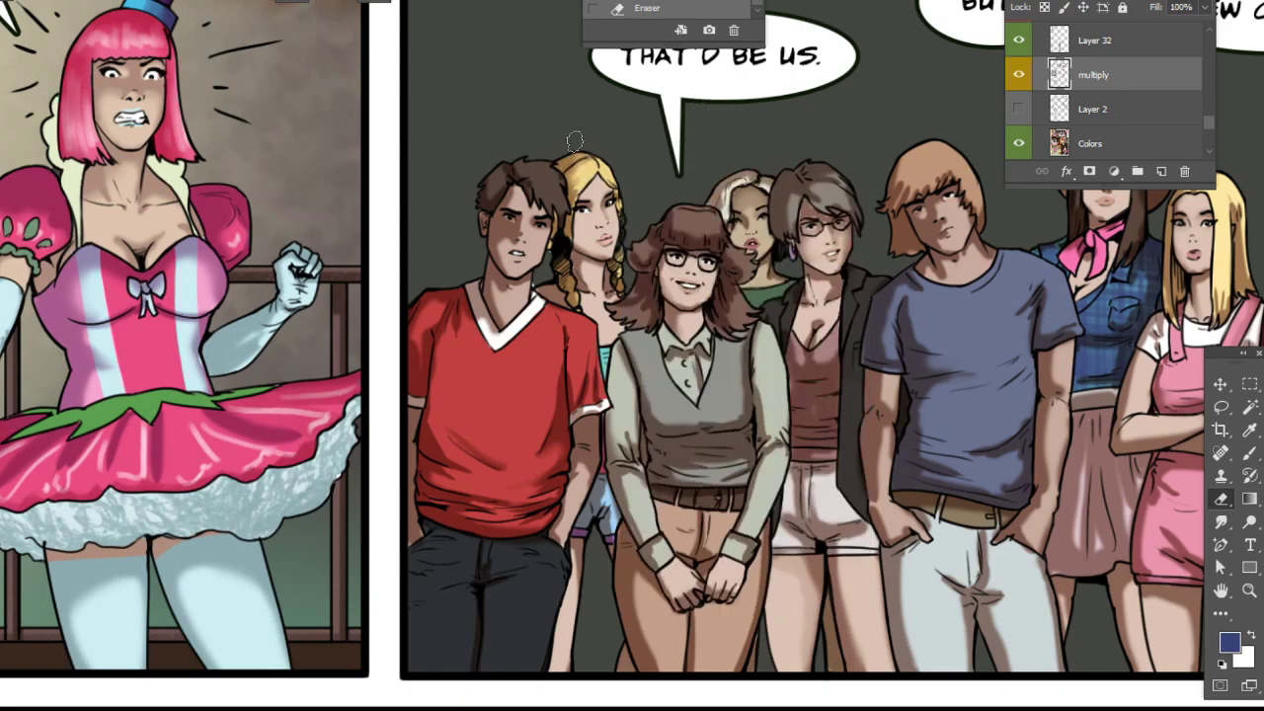
- Lasso a small area at the hat-wearing woman's waist and switch to the Magic Wand tool
click(1224, 407)
drag(1135, 398, 1124, 375)
scroll(1111, 372, down, 3)
drag(1034, 376, 754, 405)
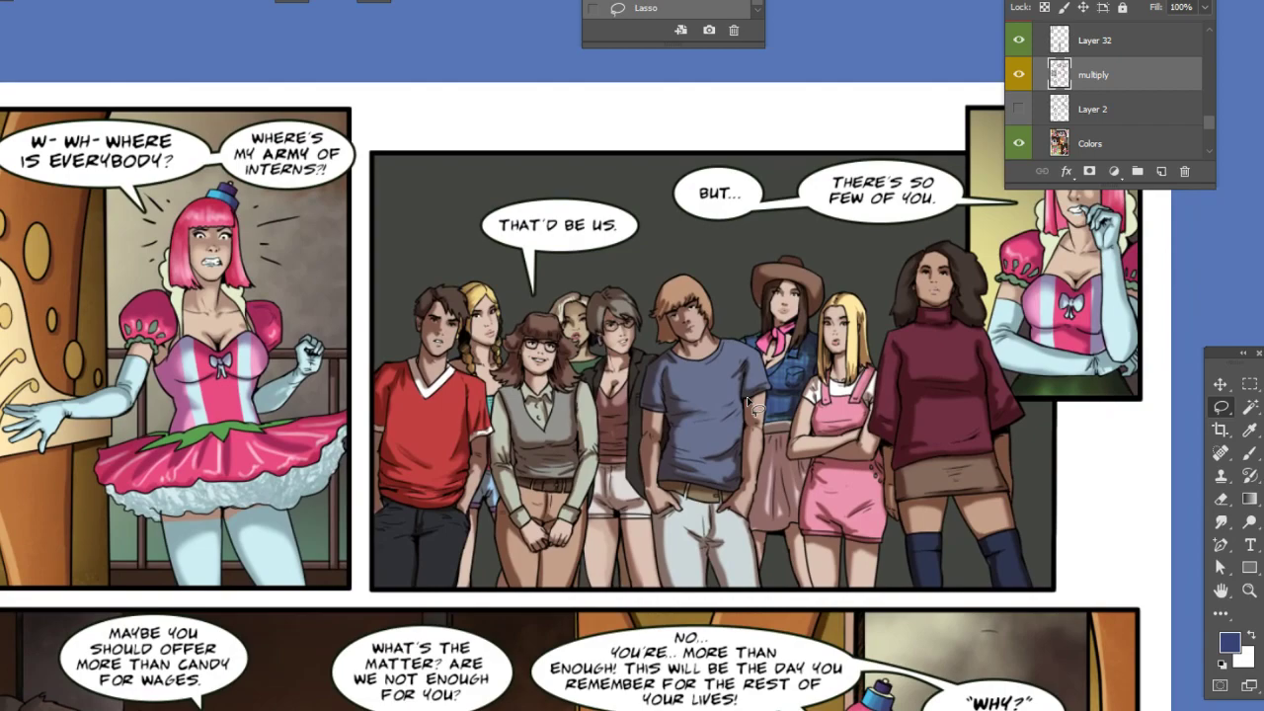
click(1250, 407)
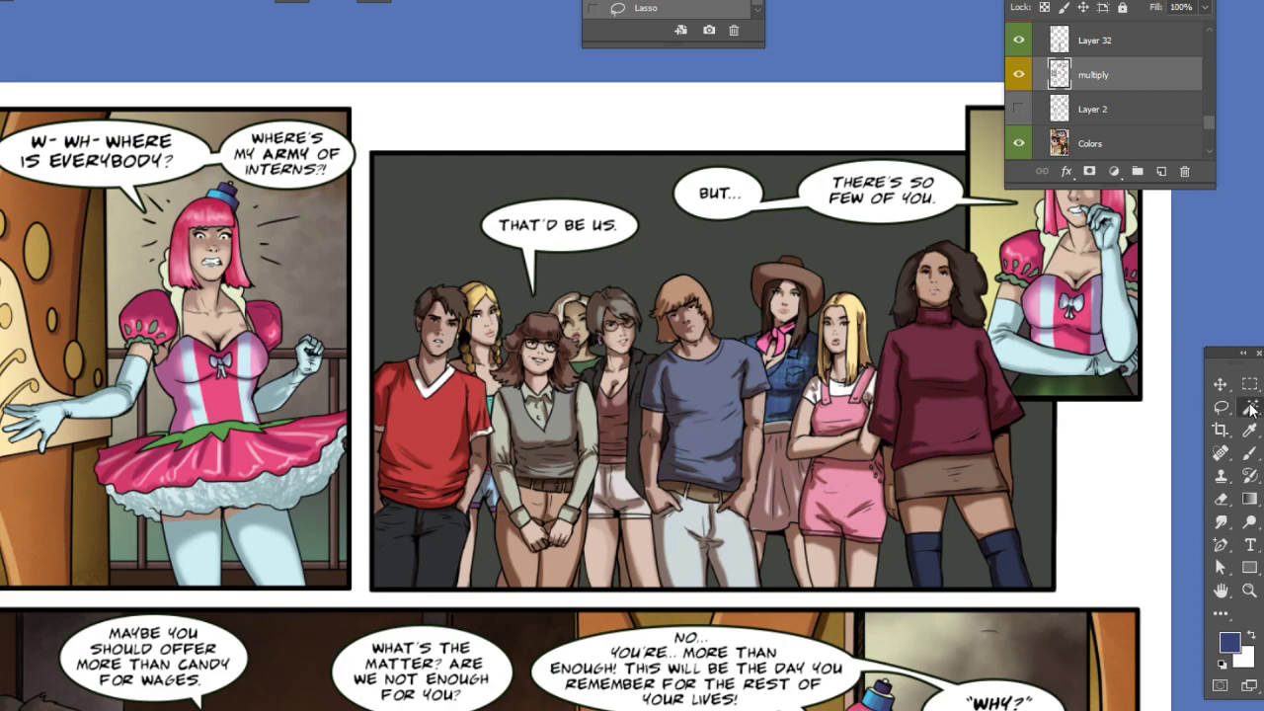
drag(1009, 356, 936, 343)
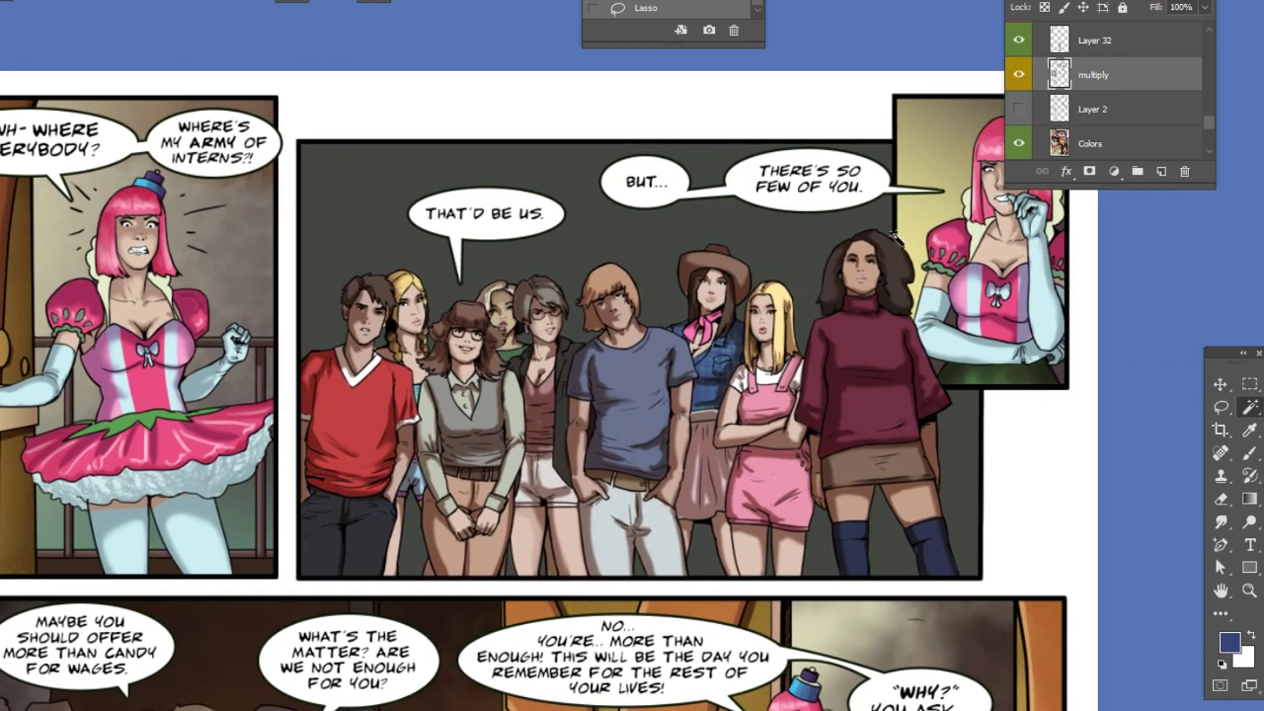